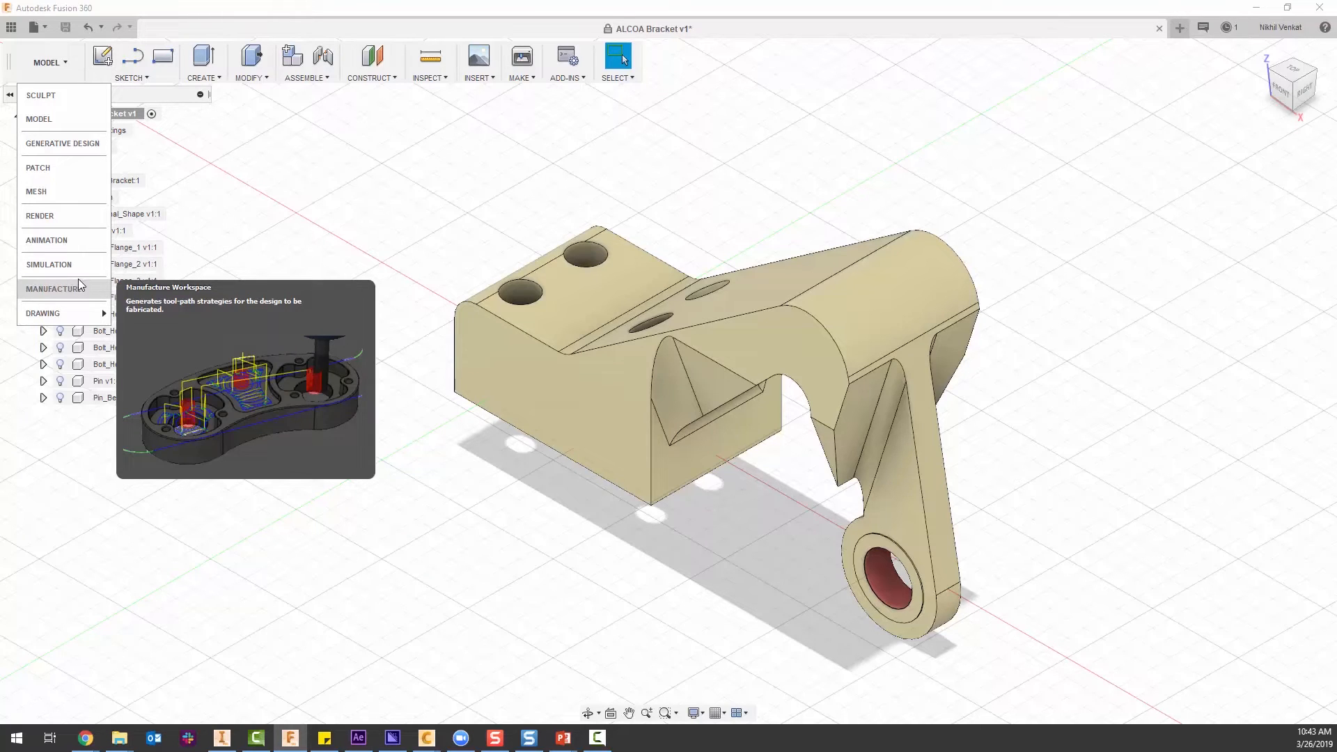
pyautogui.click(60, 74)
pyautogui.click(58, 67)
pyautogui.click(58, 68)
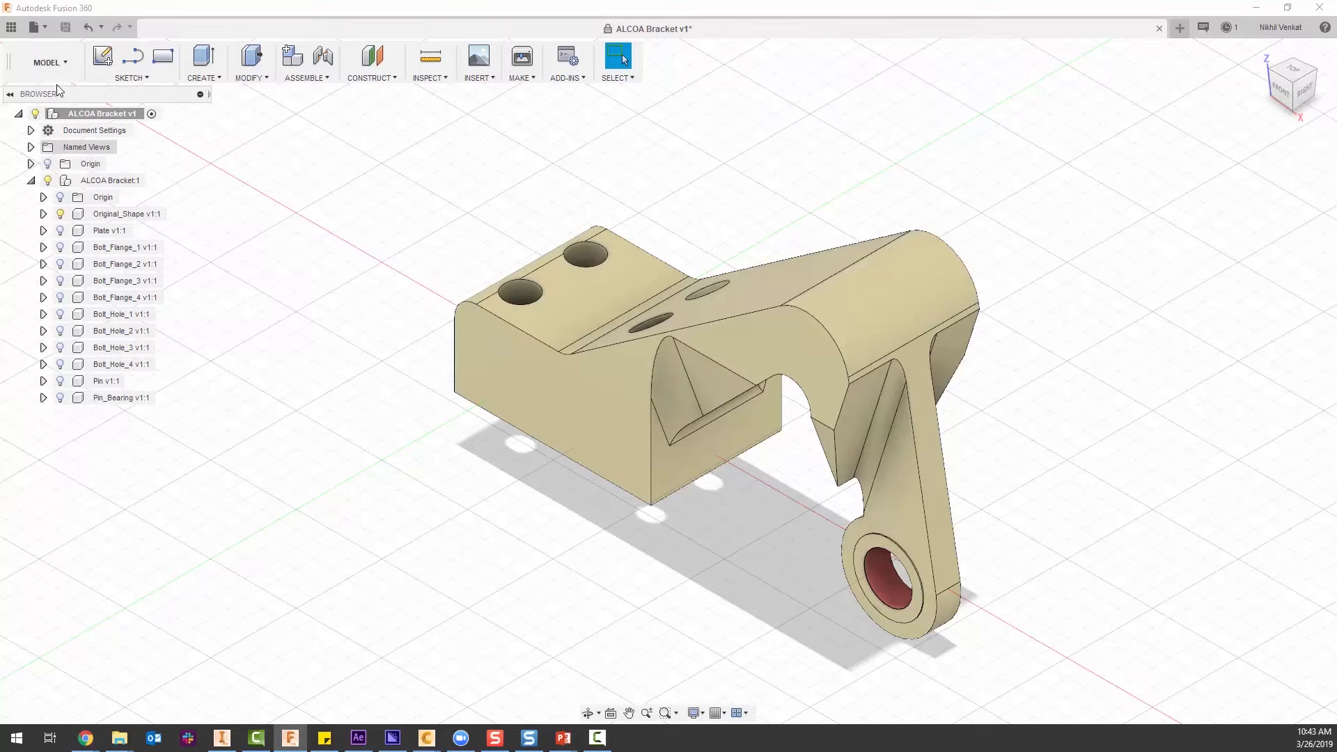
pyautogui.click(60, 71)
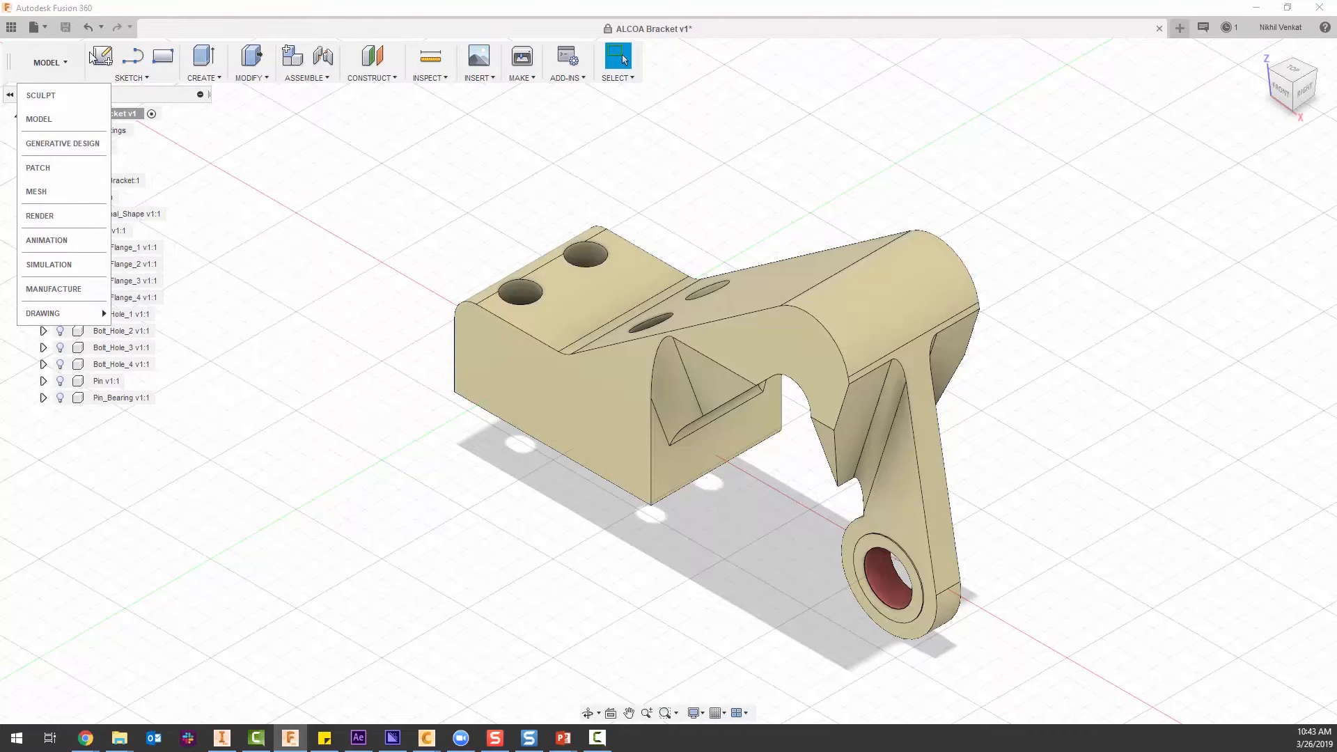
pyautogui.click(68, 59)
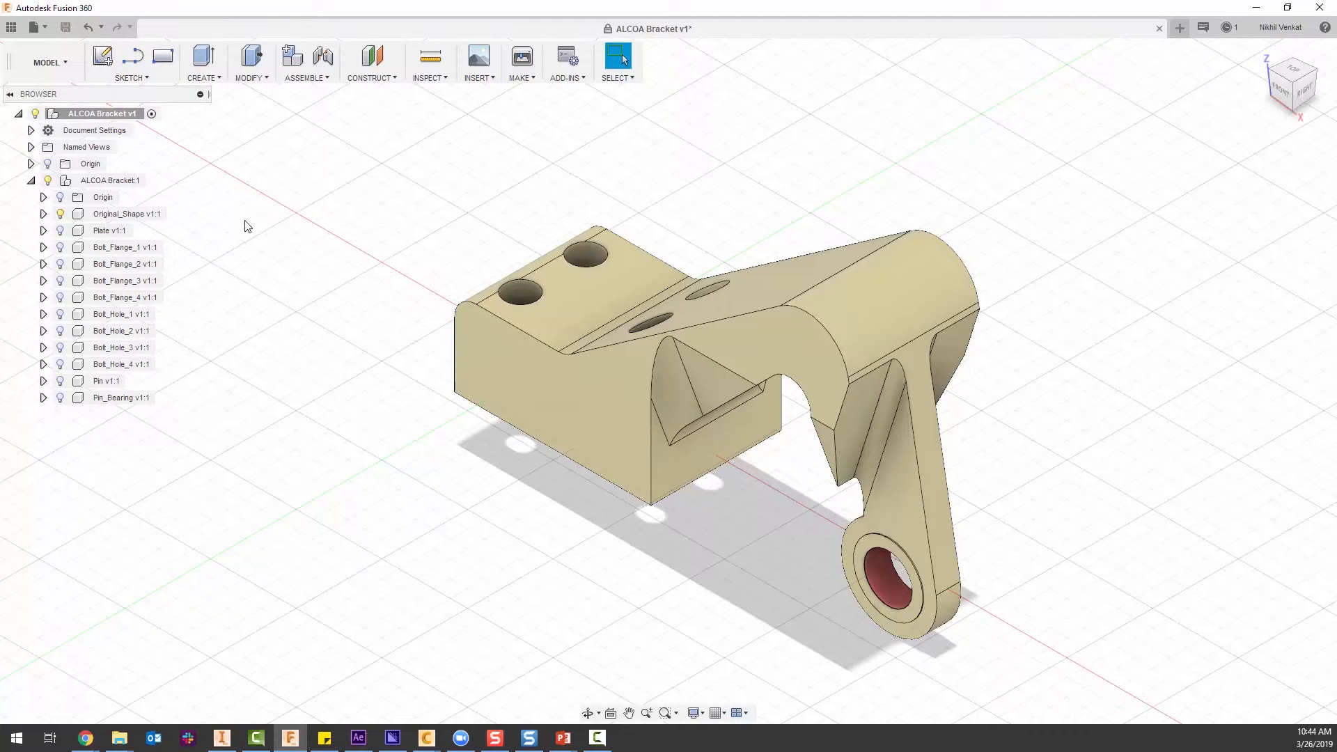
# Show all the hidden components of the ALCOA Bracket assembly from Plate through Pin_Bearing.
pyautogui.click(105, 234)
pyautogui.keyDown('shift'); pyautogui.click(125, 398); pyautogui.keyUp('shift')
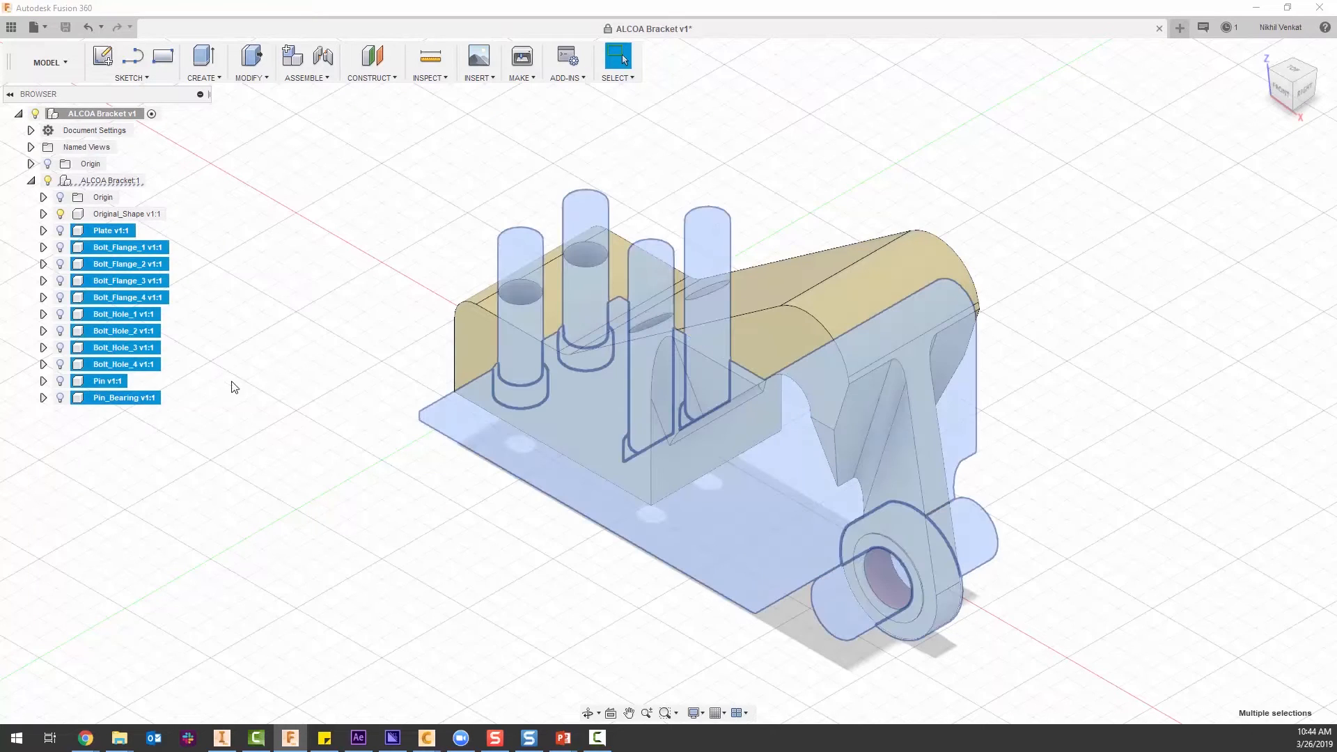
pyautogui.press('v')
pyautogui.click(291, 316)
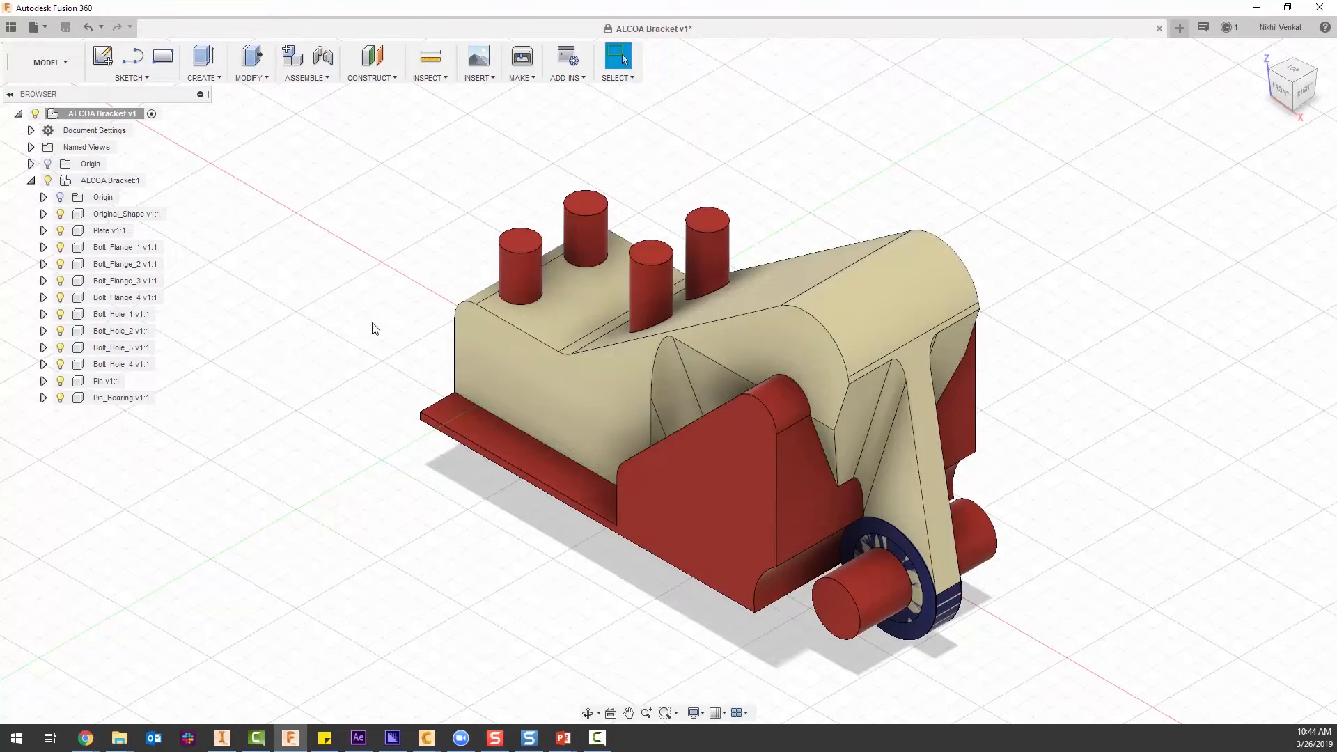
# Examine the plate, bolt, flange and pin bodies from several angles with and without the Original_Shape component displayed.
pyautogui.keyDown('shift'); pyautogui.moveTo(373, 439); pyautogui.dragTo(385, 397, button='middle'); pyautogui.keyUp('shift')
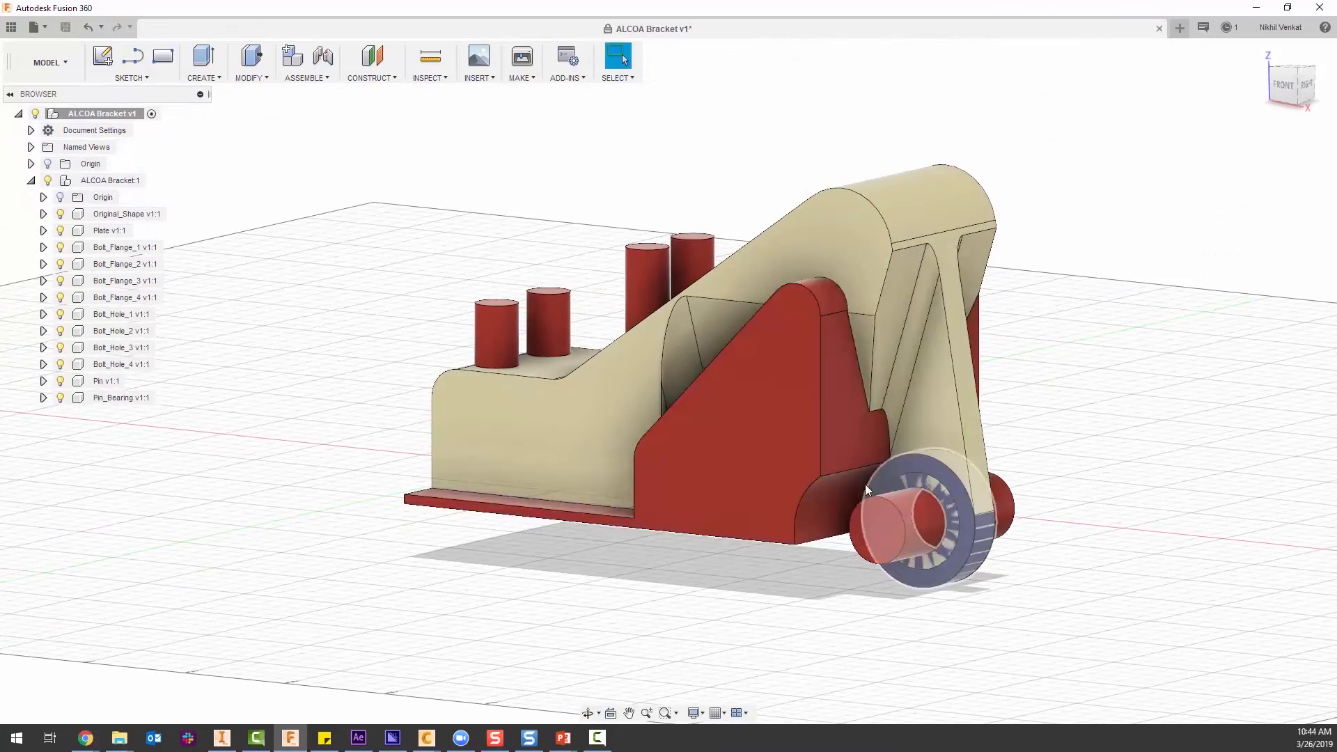
pyautogui.moveTo(715, 445)
pyautogui.keyDown('shift'); pyautogui.mouseDown(button='middle')
pyautogui.moveTo(784, 466)
pyautogui.moveTo(814, 457)
pyautogui.moveTo(724, 446)
pyautogui.mouseUp(button='middle'); pyautogui.keyUp('shift')
pyautogui.click(60, 213)
pyautogui.keyDown('shift'); pyautogui.moveTo(272, 271); pyautogui.dragTo(337, 305, button='middle'); pyautogui.keyUp('shift')
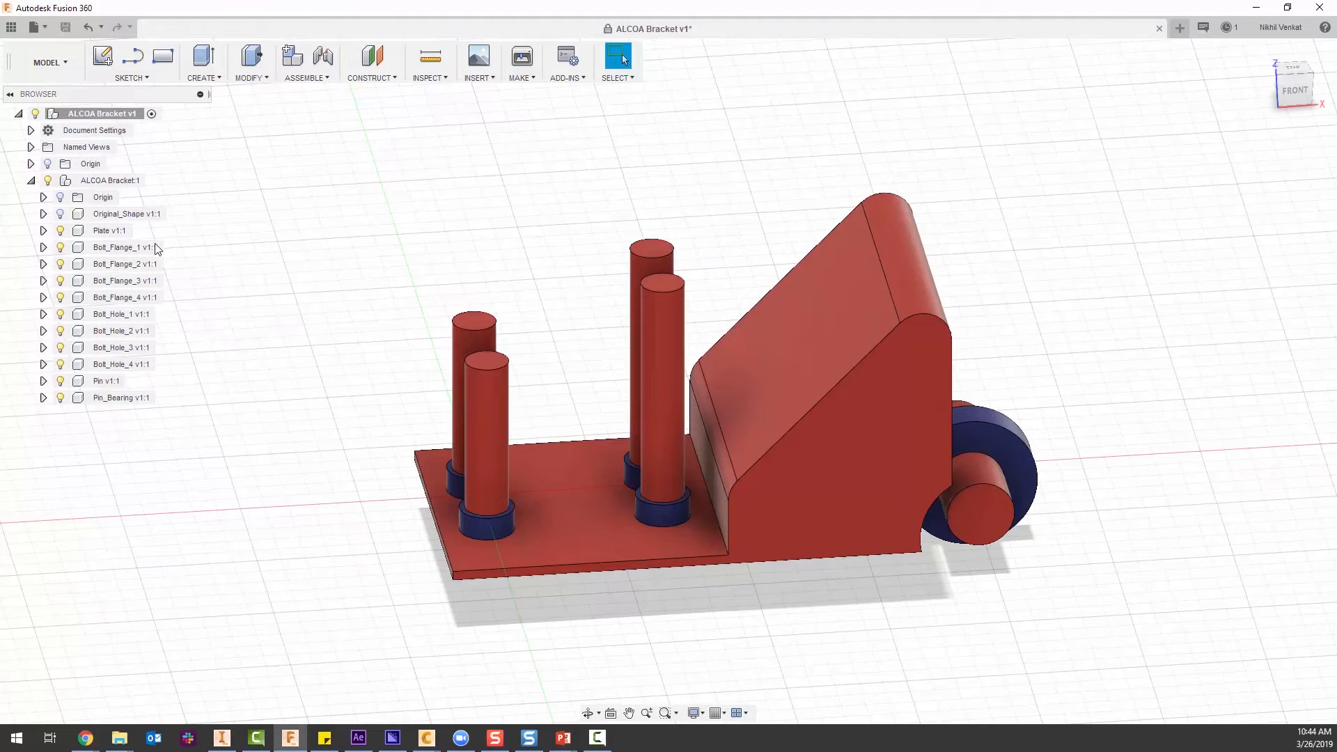
pyautogui.click(59, 214)
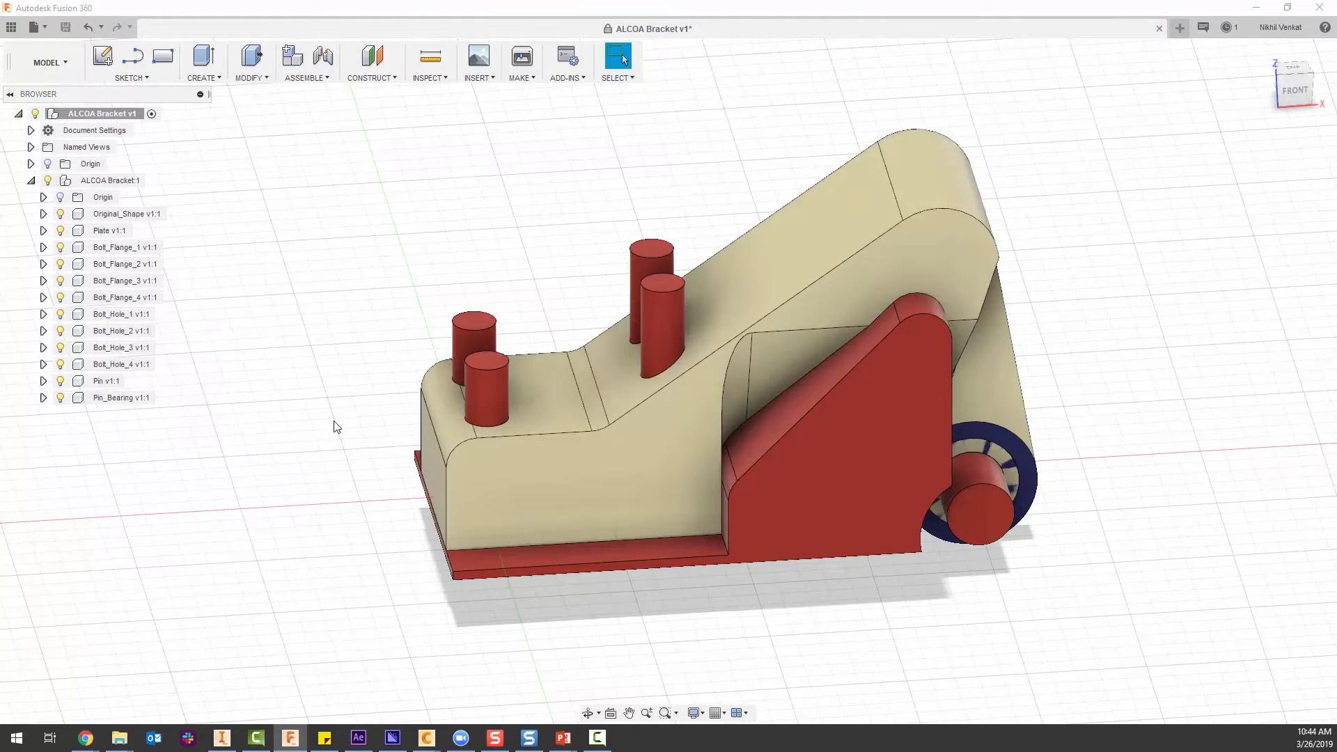
pyautogui.keyDown('shift'); pyautogui.moveTo(396, 416); pyautogui.dragTo(462, 403, button='middle'); pyautogui.keyUp('shift')
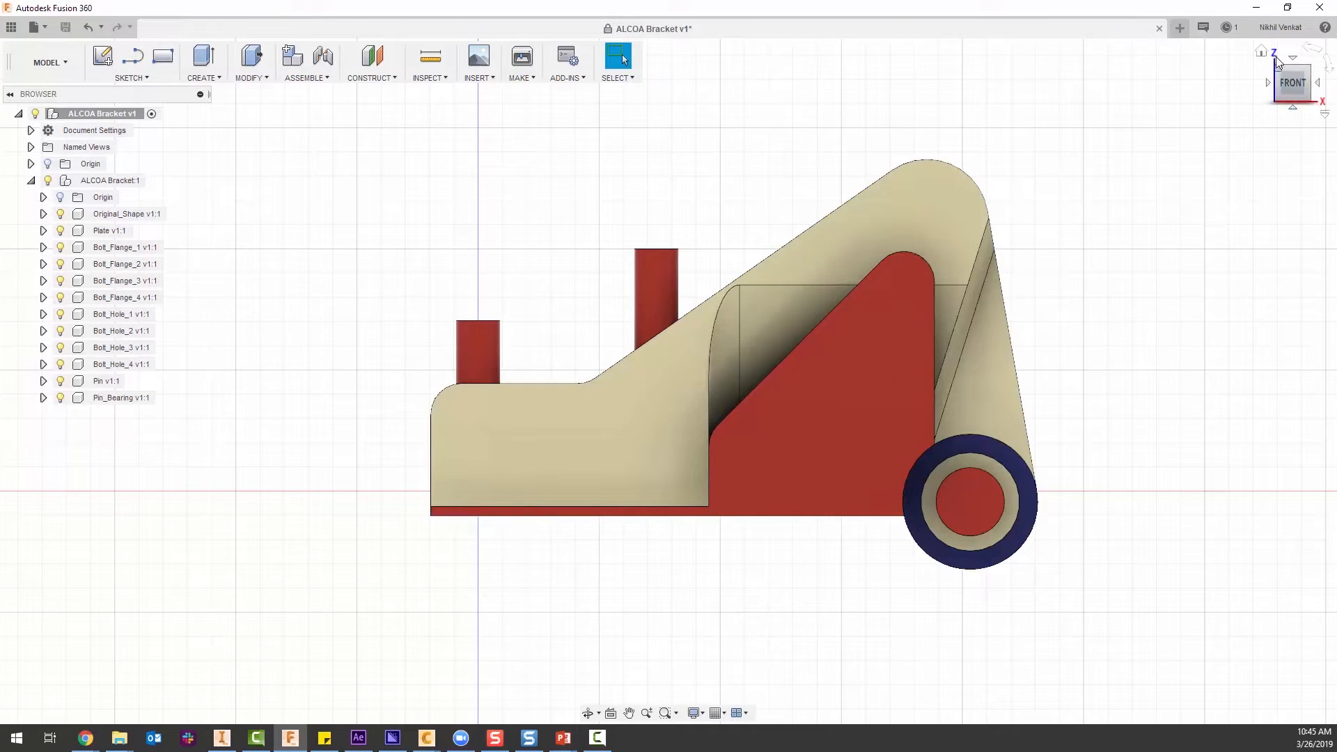
pyautogui.click(1261, 52)
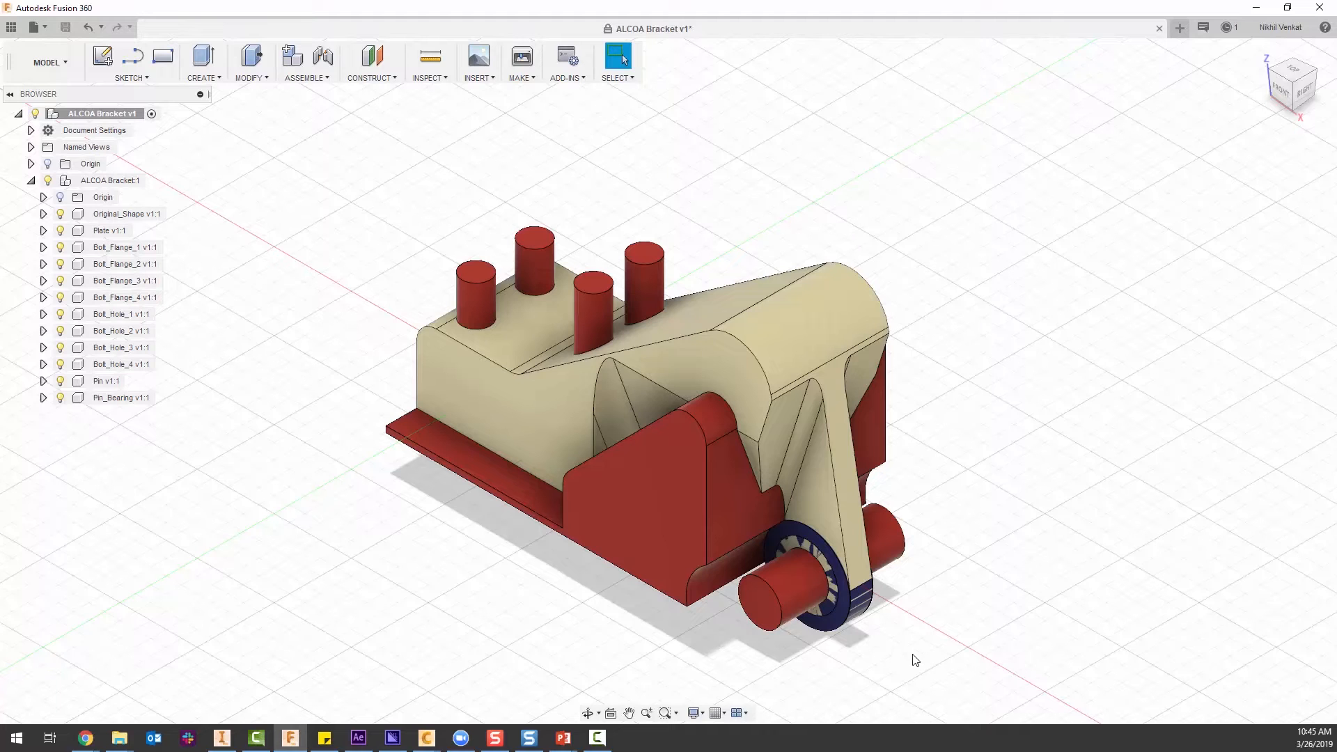
pyautogui.click(83, 214)
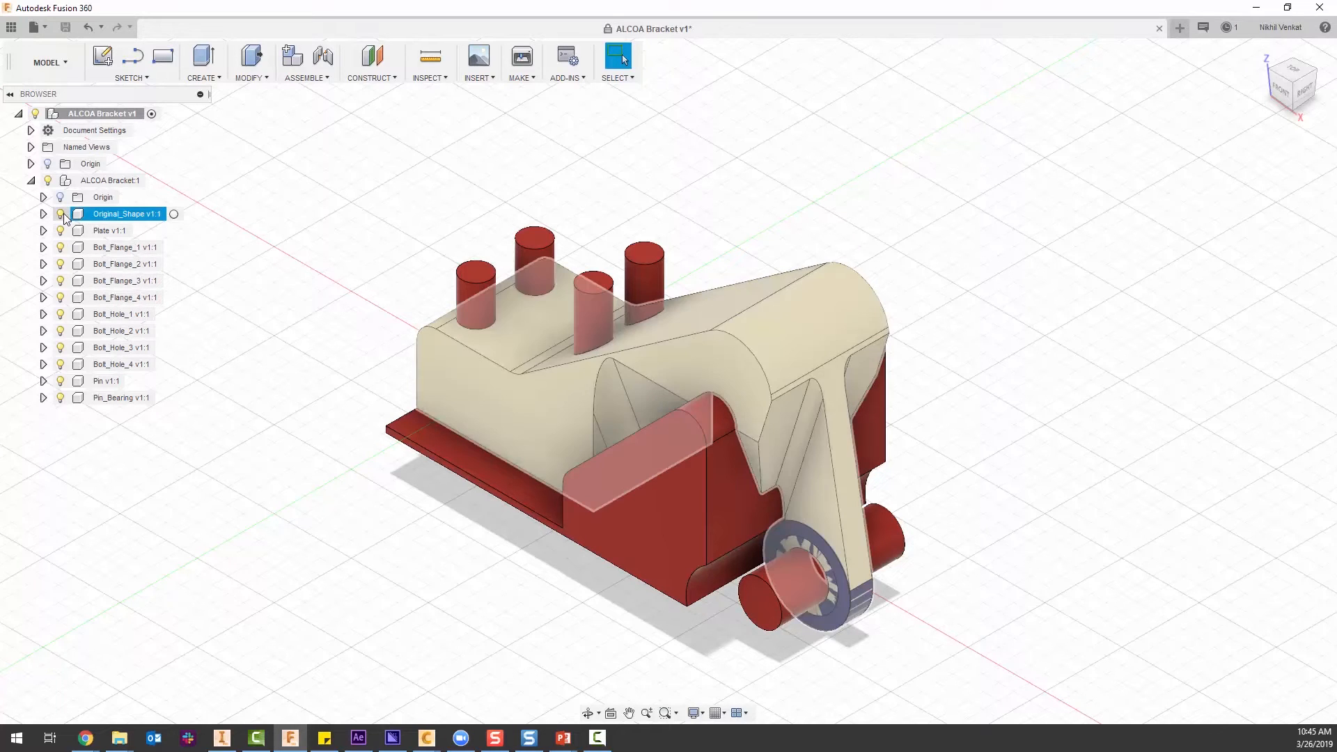
pyautogui.click(61, 215)
pyautogui.keyDown('shift'); pyautogui.moveTo(317, 474); pyautogui.dragTo(358, 453, button='middle'); pyautogui.keyUp('shift')
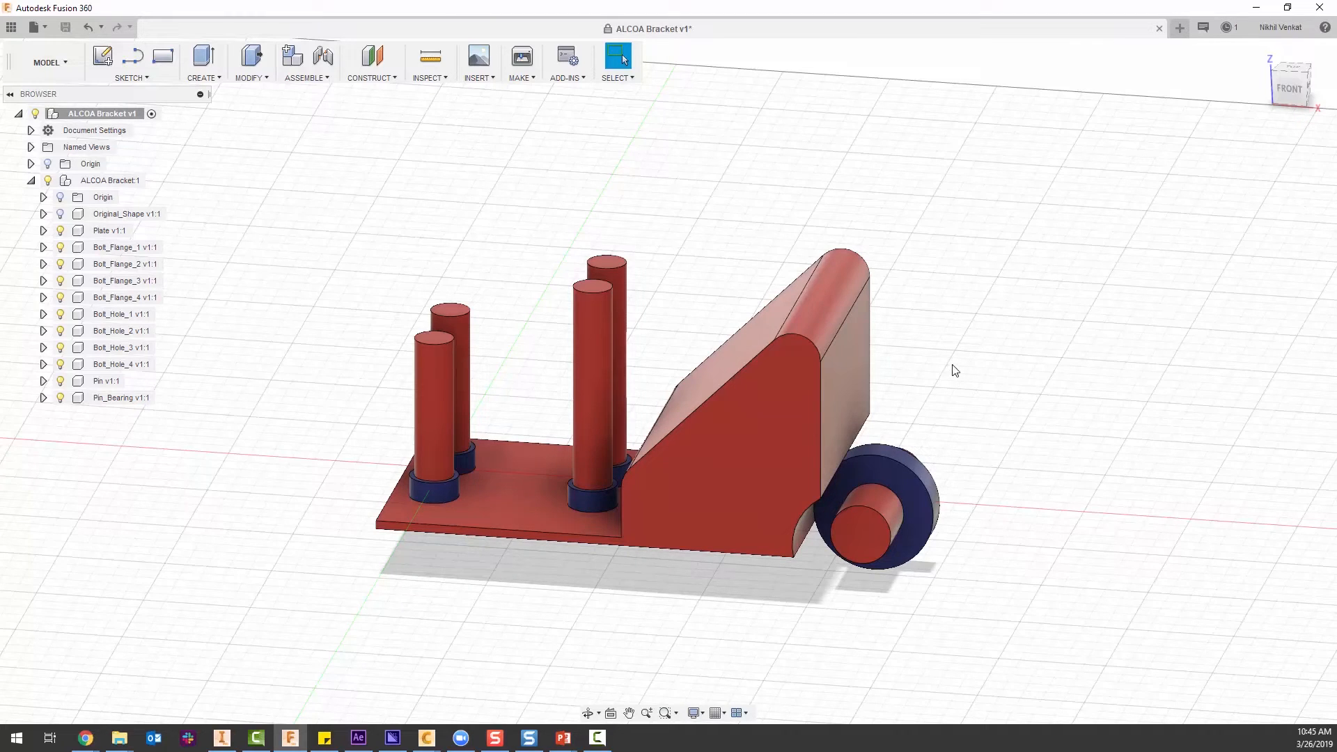
pyautogui.click(1261, 51)
pyautogui.click(60, 214)
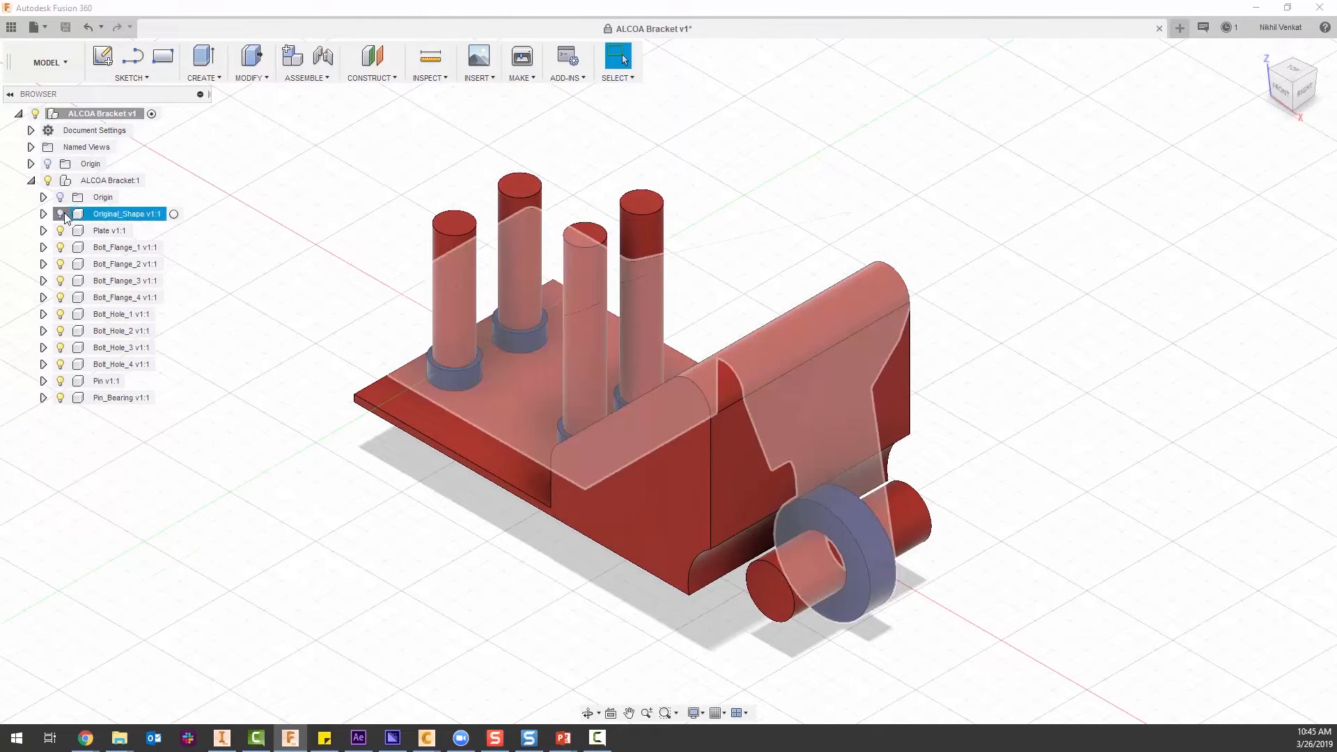
# Switch to the Generative Design workspace.
pyautogui.click(66, 62)
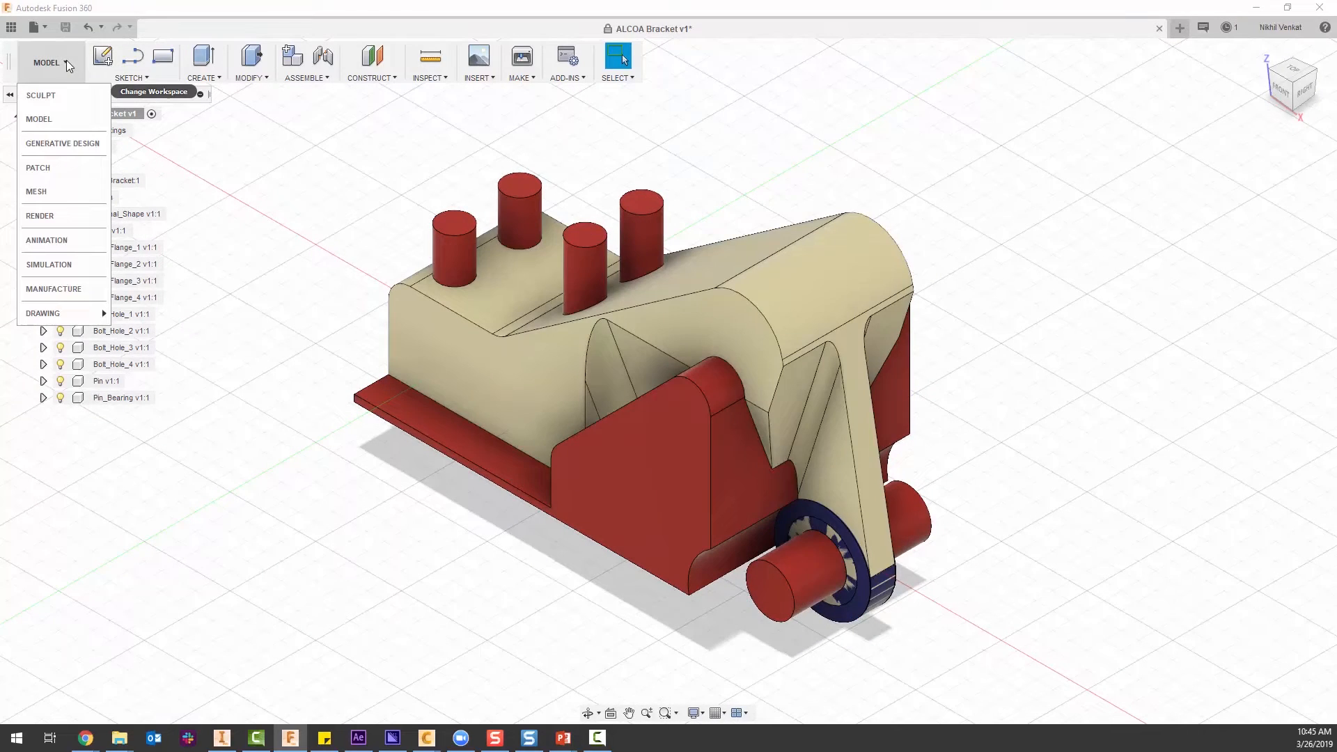
pyautogui.click(57, 142)
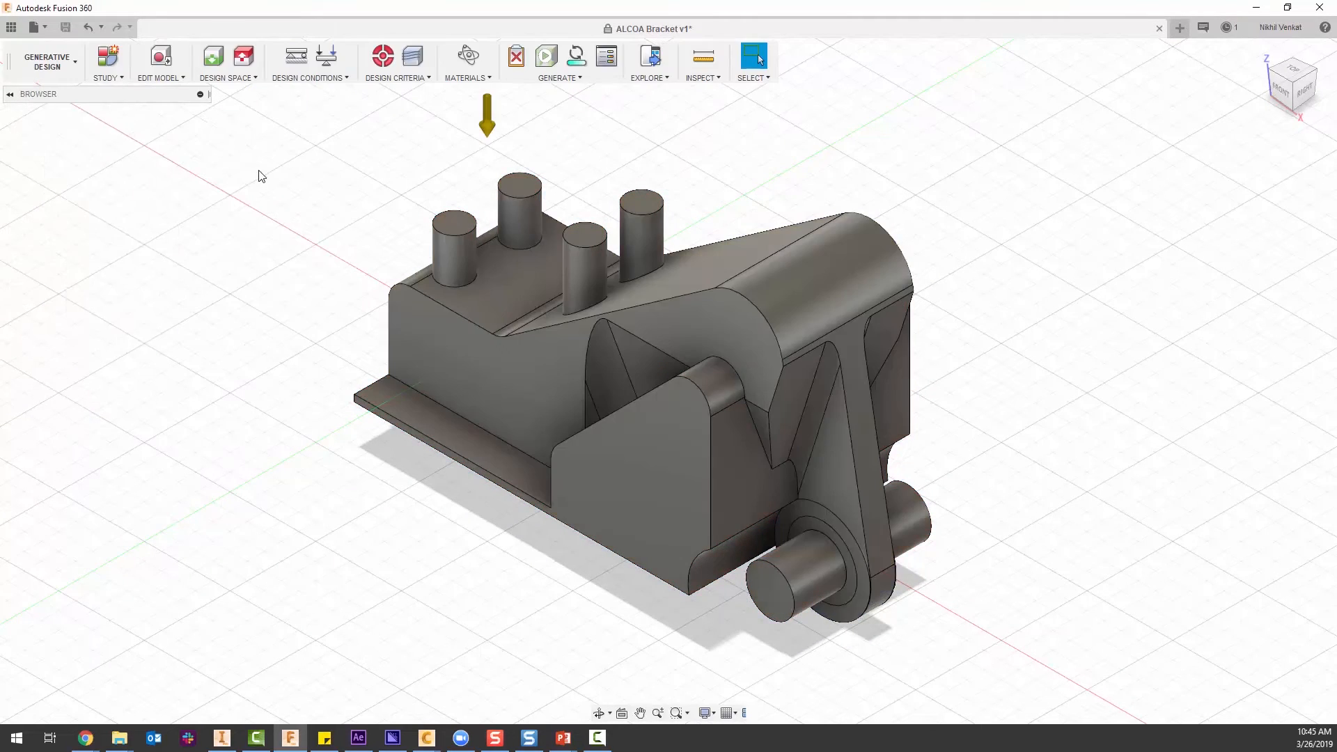
pyautogui.click(72, 62)
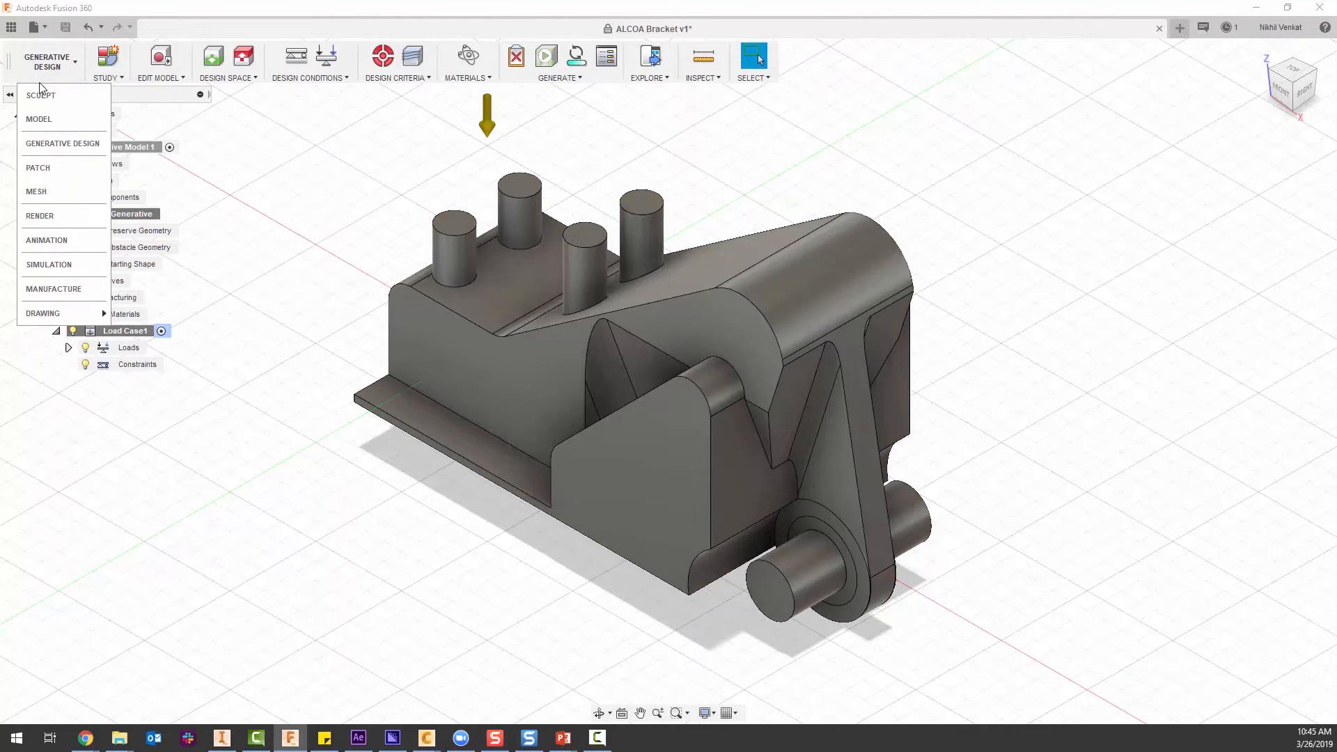
pyautogui.click(78, 70)
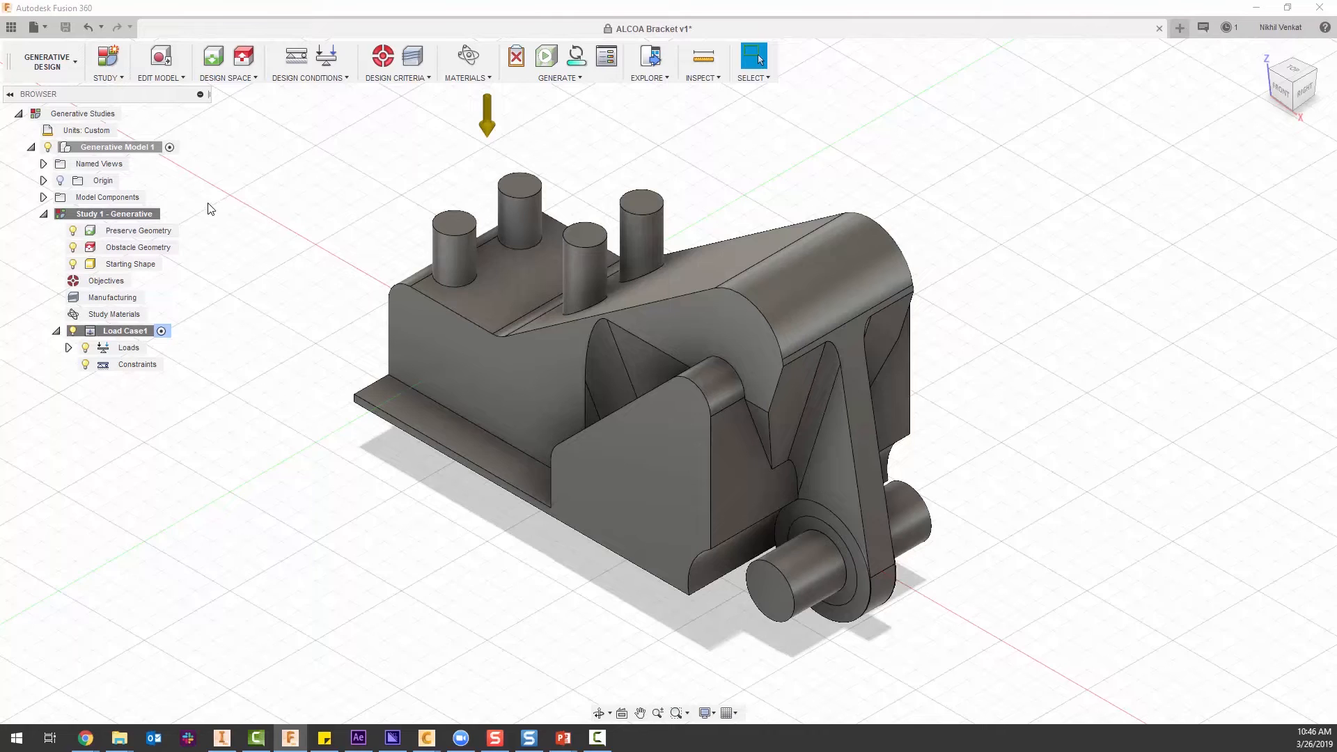
# Expand the ALCOA Bracket under the generative model's components and hide Original_Shape.
pyautogui.click(44, 197)
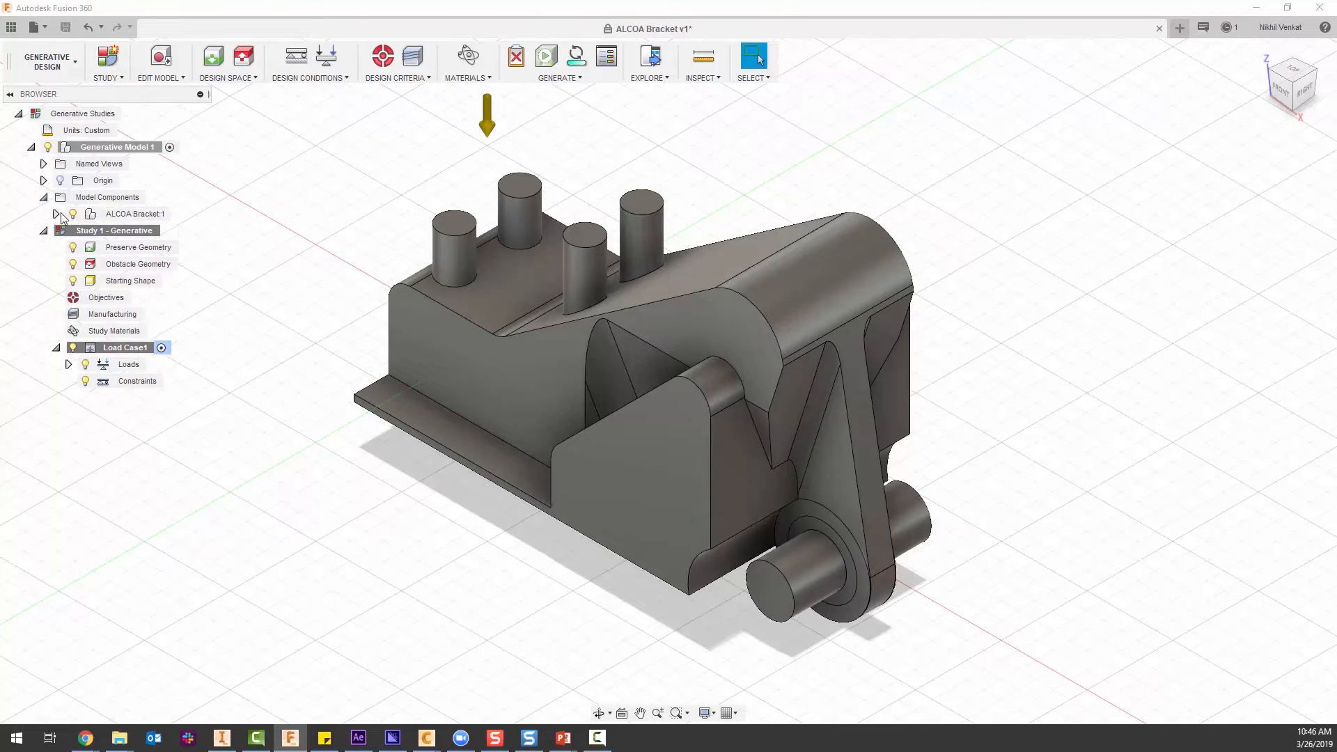
pyautogui.click(57, 213)
pyautogui.click(89, 249)
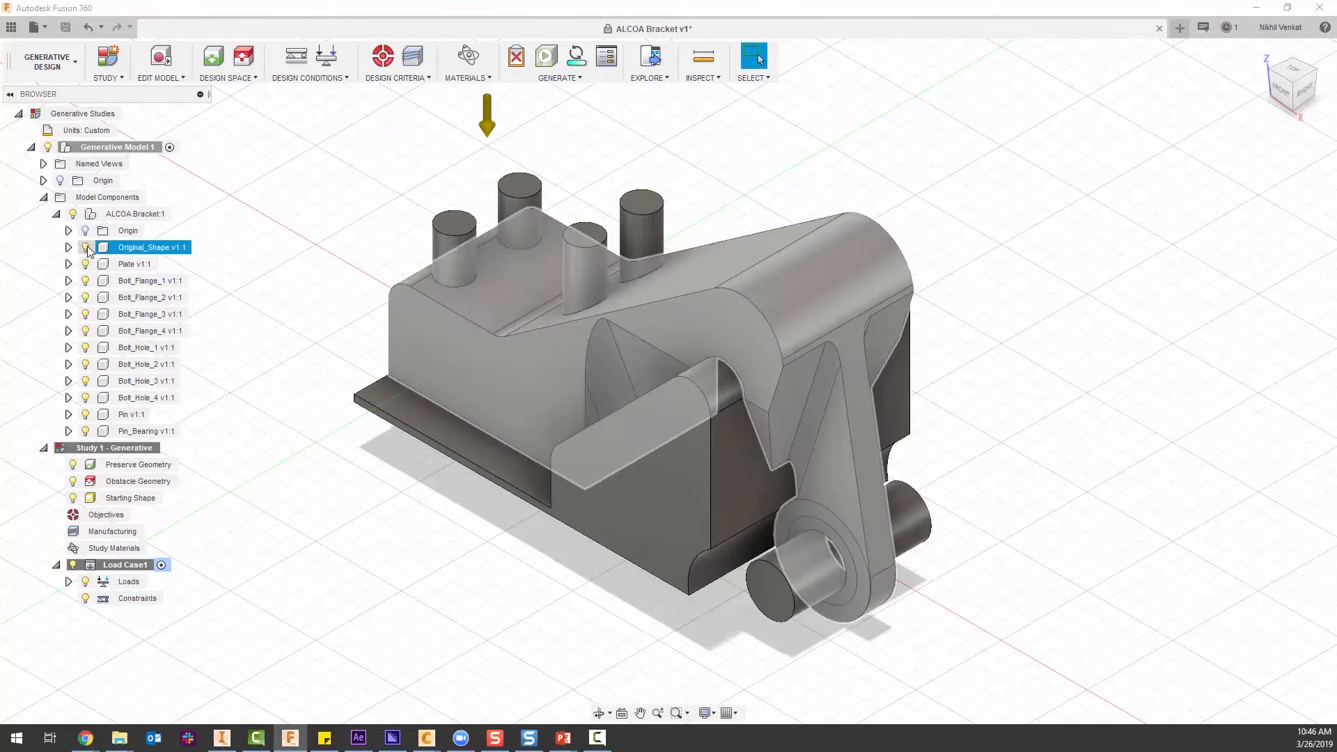
pyautogui.click(86, 248)
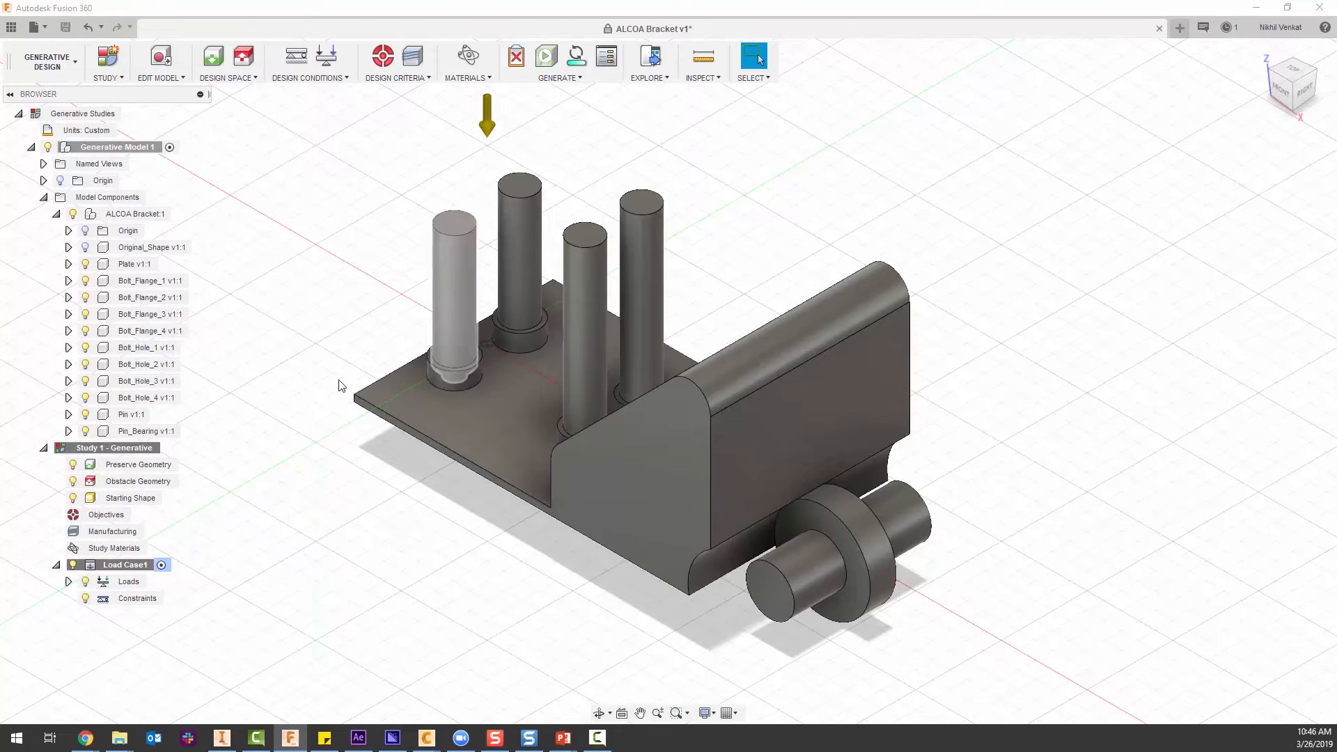
pyautogui.keyDown('shift'); pyautogui.moveTo(272, 397); pyautogui.dragTo(310, 373, button='middle'); pyautogui.keyUp('shift')
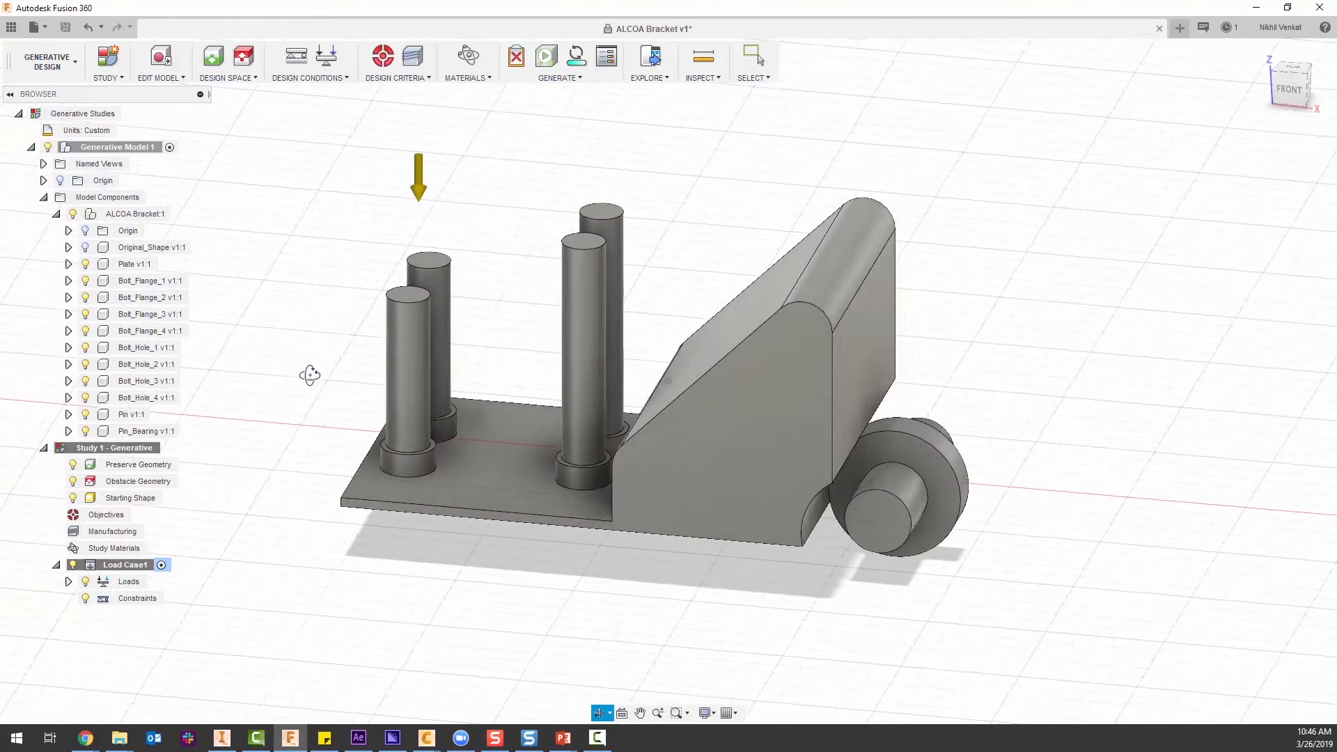
pyautogui.keyDown('shift'); pyautogui.moveTo(574, 458); pyautogui.dragTo(568, 446, button='middle'); pyautogui.keyUp('shift')
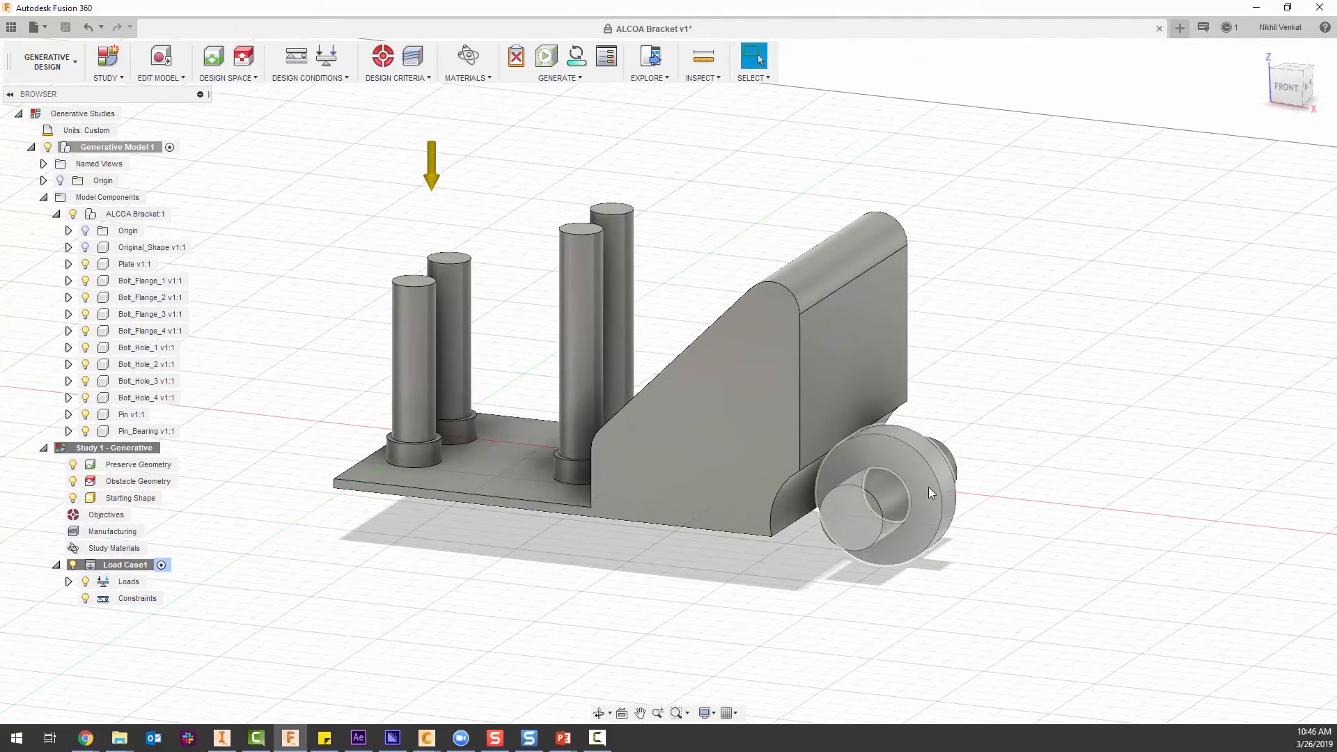
pyautogui.keyDown('shift'); pyautogui.moveTo(919, 489); pyautogui.dragTo(883, 540, button='middle'); pyautogui.keyUp('shift')
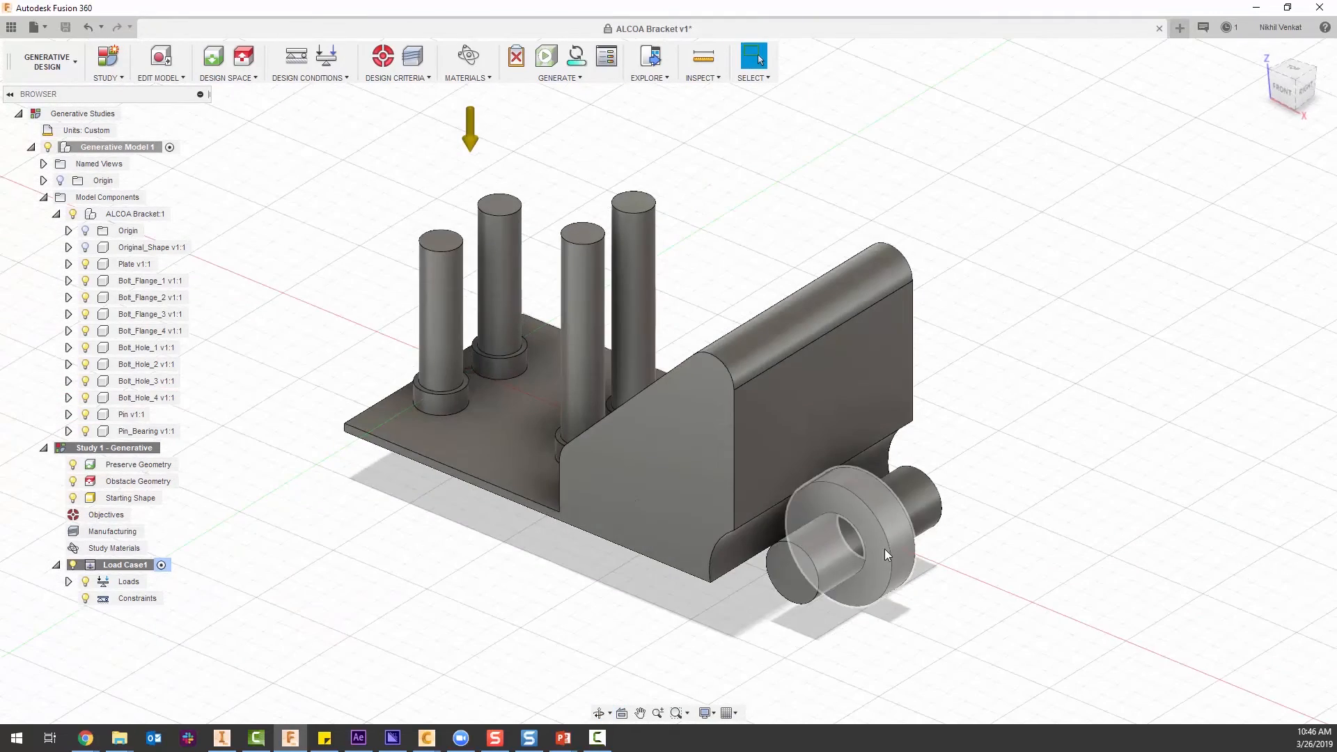
pyautogui.keyDown('shift'); pyautogui.moveTo(468, 566); pyautogui.dragTo(501, 556, button='middle'); pyautogui.keyUp('shift')
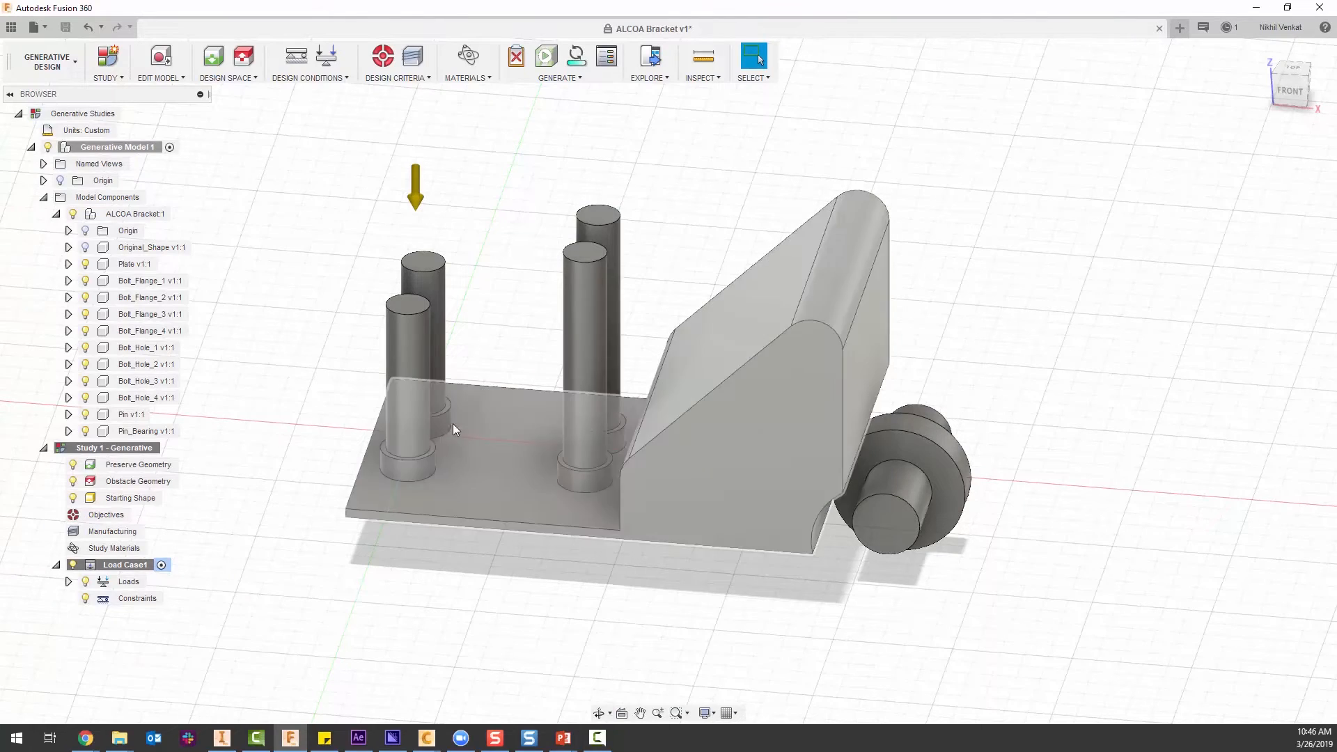
pyautogui.keyDown('shift'); pyautogui.moveTo(477, 497); pyautogui.dragTo(414, 458, button='middle'); pyautogui.keyUp('shift')
pyautogui.click(1263, 56)
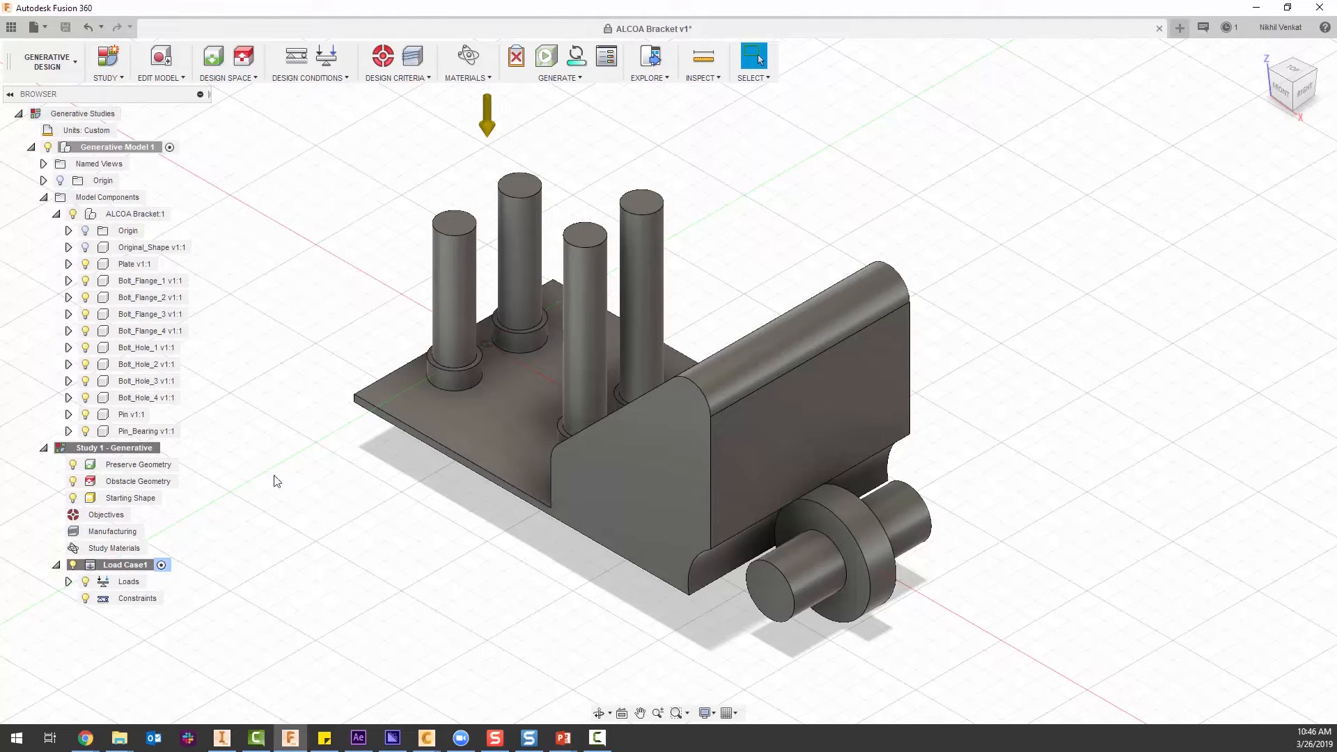
# Assign the four bolt flange bodies and the pin bearing ring as preserve geometry.
pyautogui.click(212, 59)
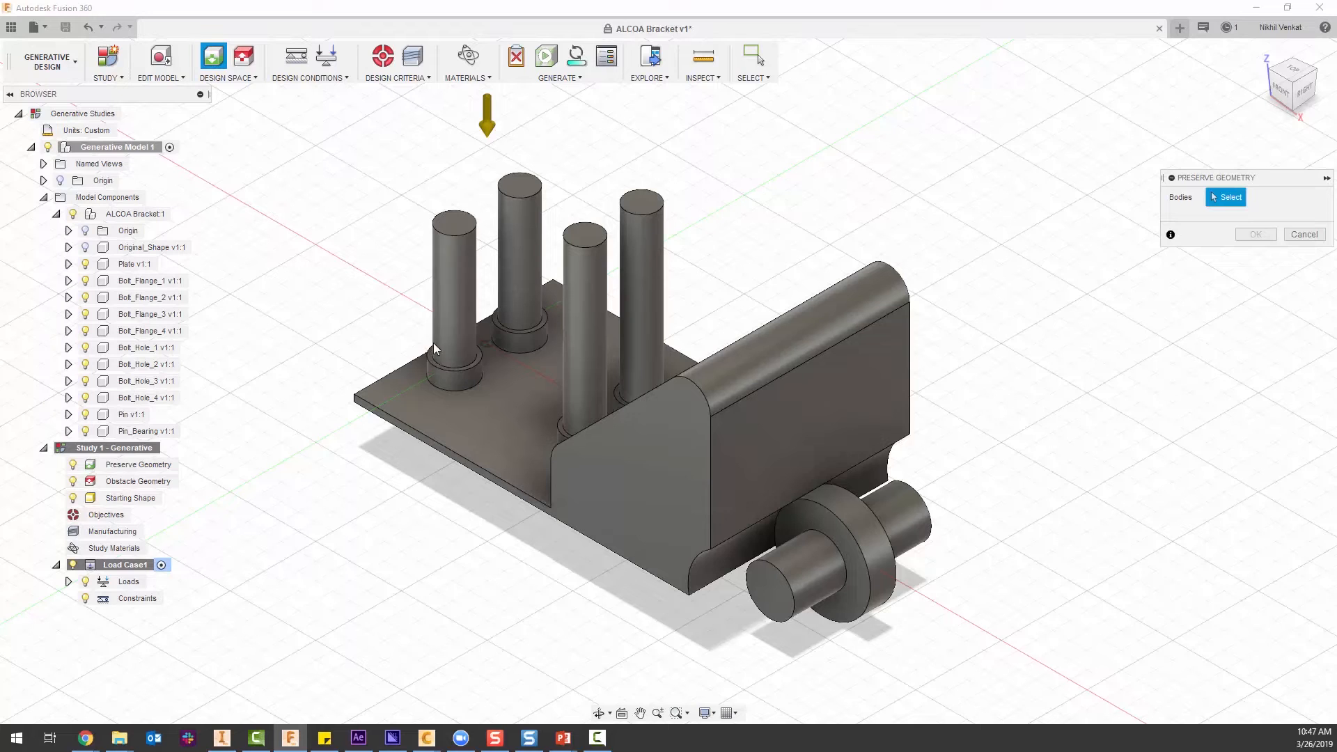
pyautogui.click(545, 337)
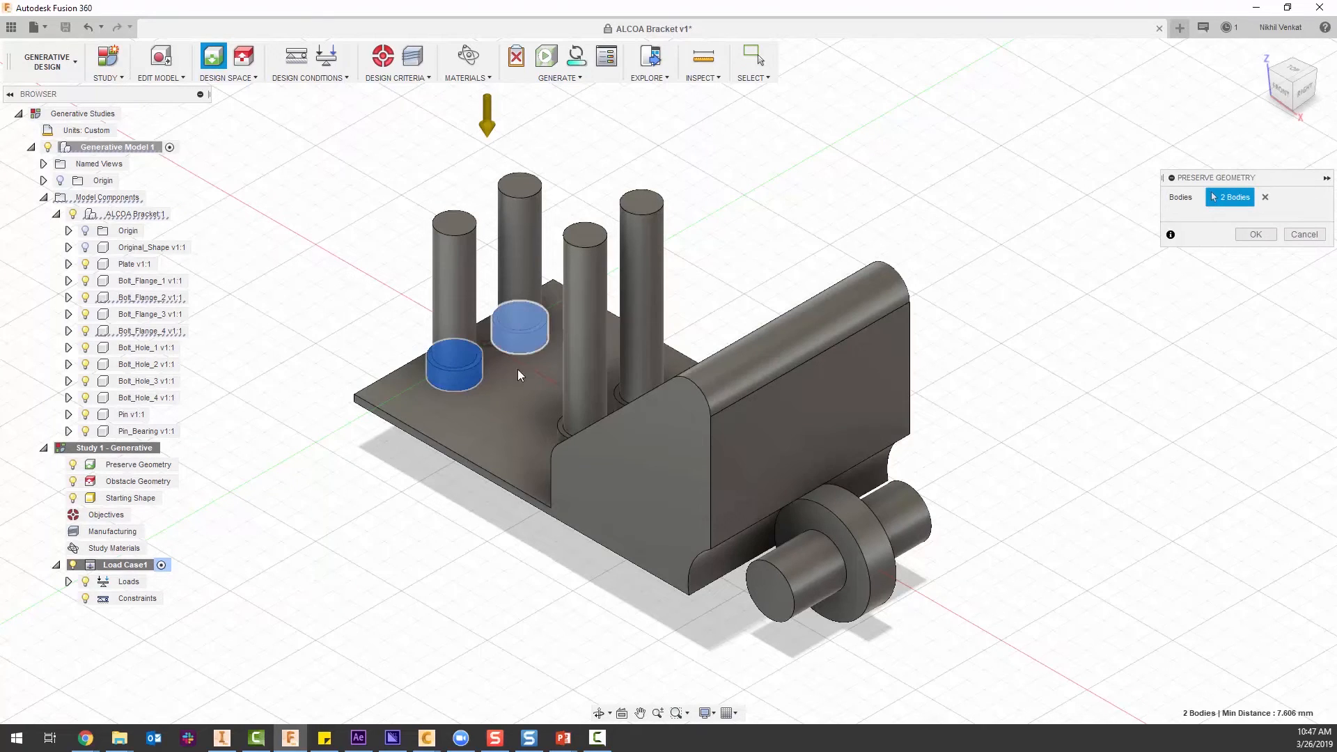
pyautogui.keyDown('shift'); pyautogui.moveTo(529, 369); pyautogui.dragTo(830, 527, button='middle'); pyautogui.keyUp('shift')
pyautogui.click(583, 491)
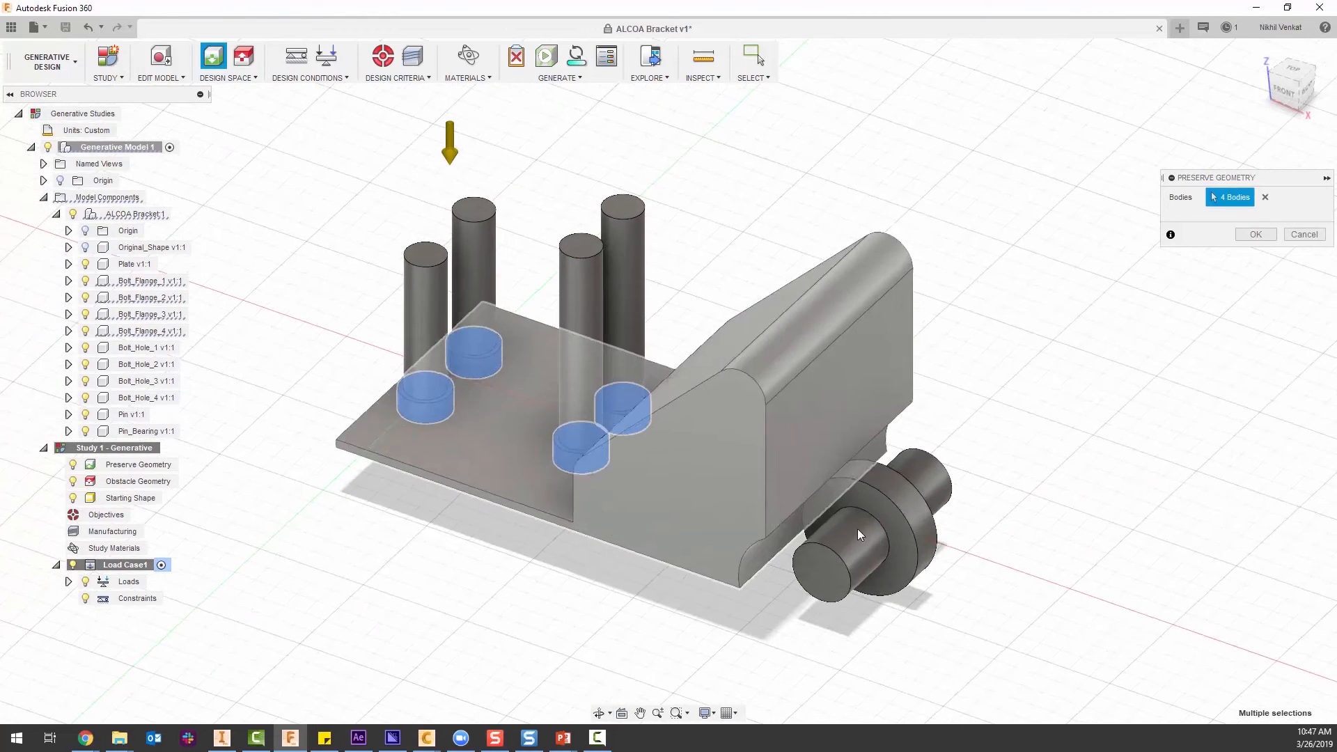
pyautogui.click(912, 532)
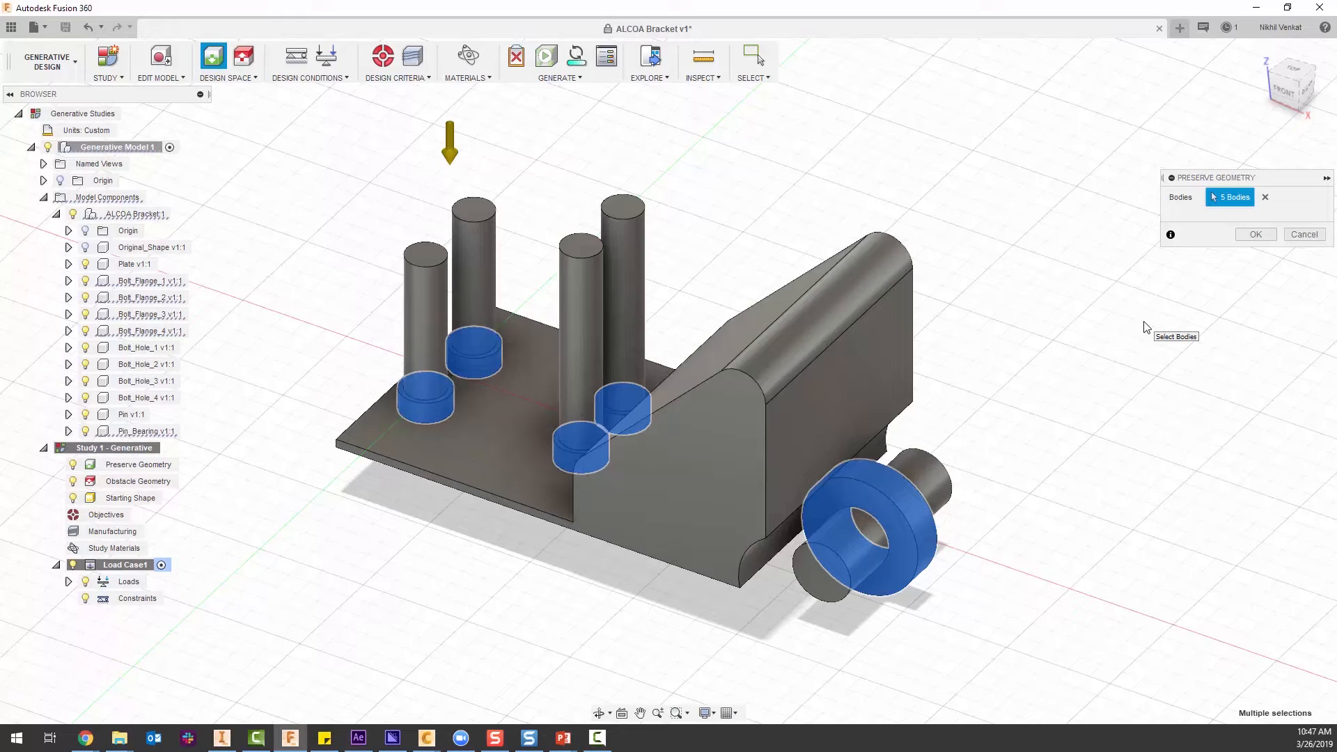
pyautogui.click(1257, 234)
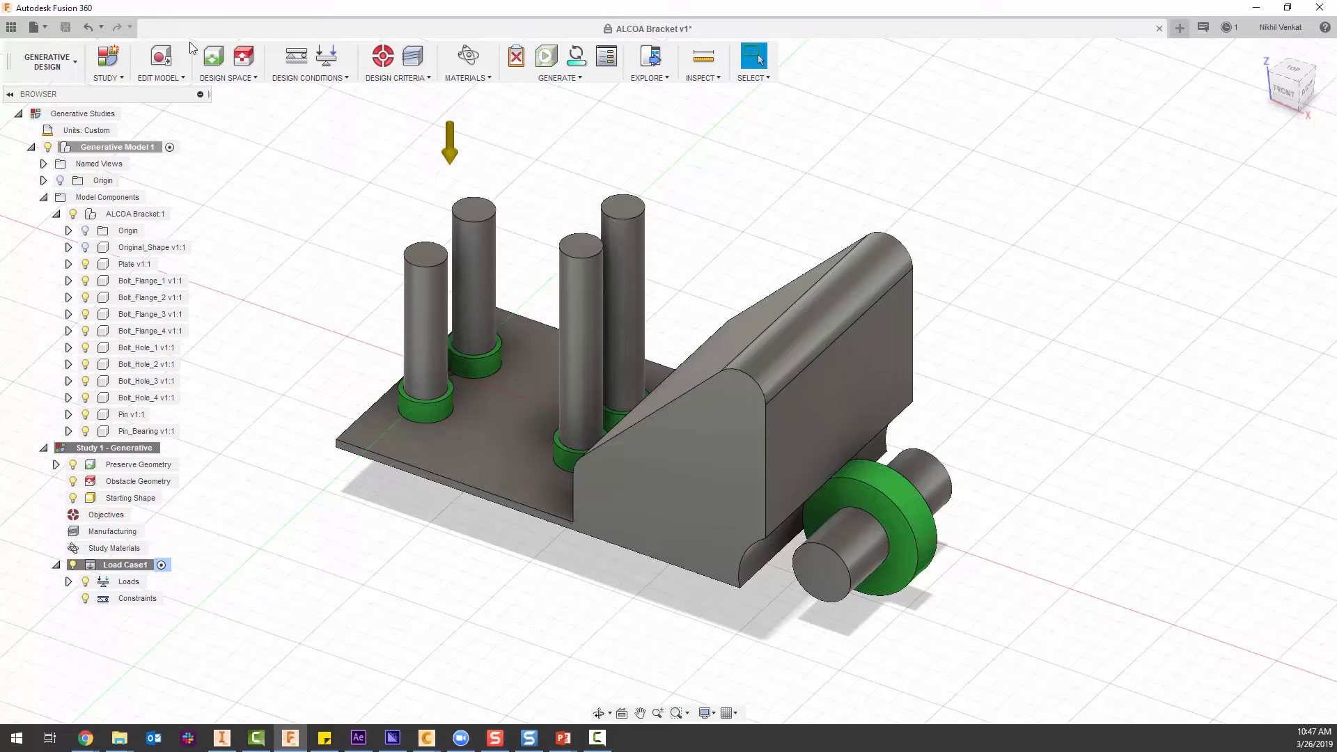
# Assign the four bolt hole cylinders, the pin and the plate body as obstacle geometry.
pyautogui.click(243, 55)
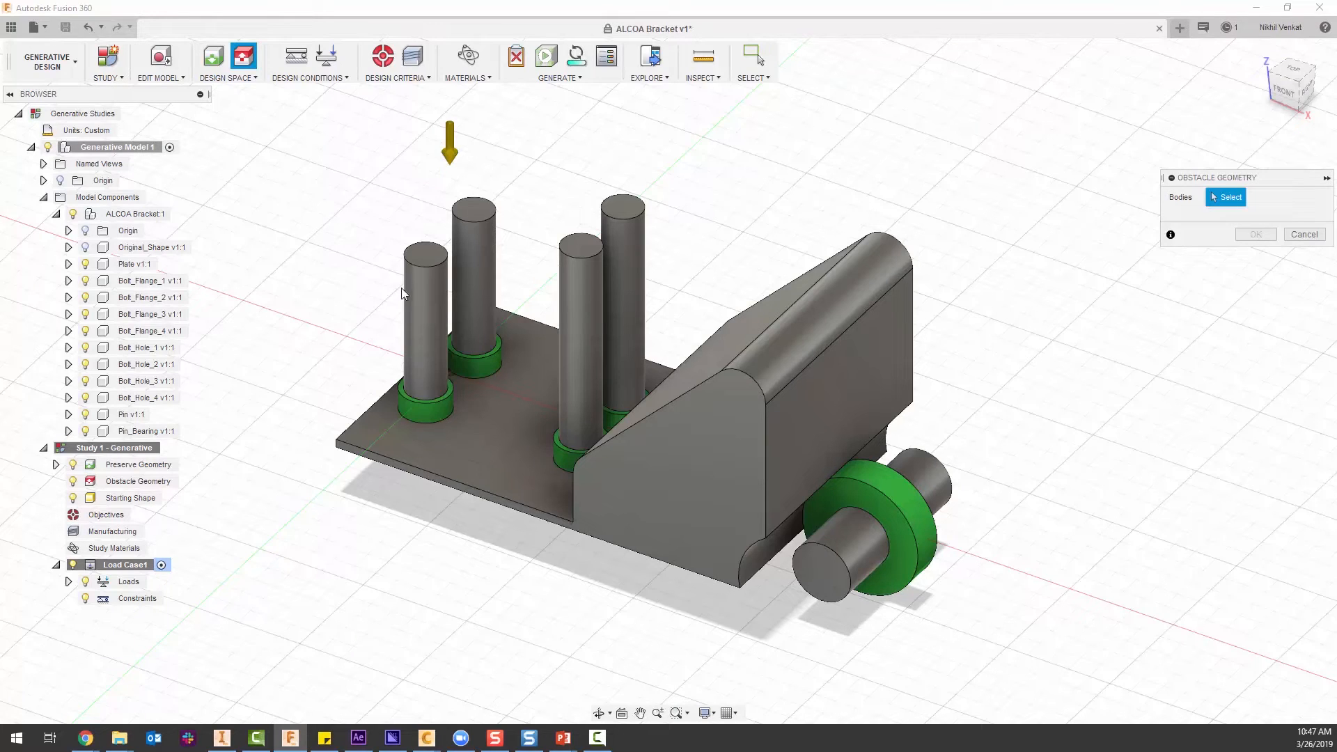
pyautogui.click(419, 295)
pyautogui.click(473, 250)
pyautogui.click(590, 317)
pyautogui.click(628, 263)
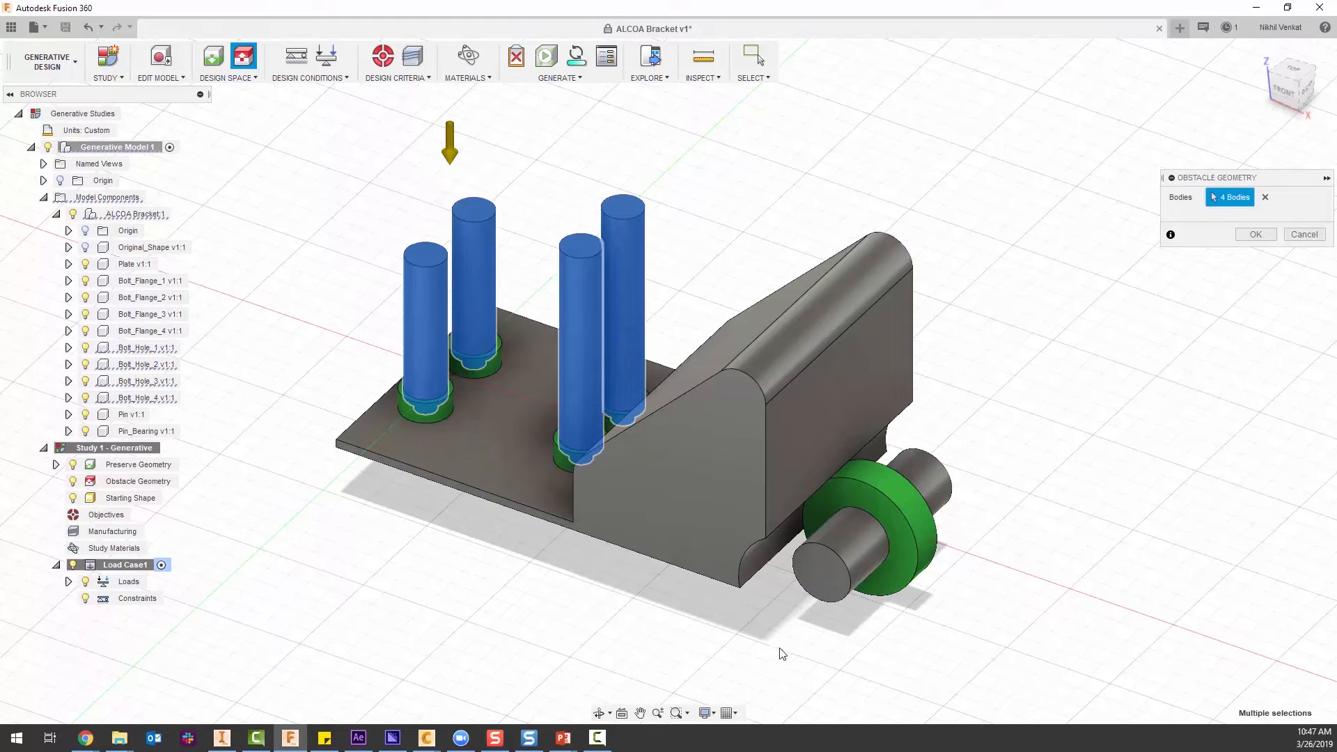
pyautogui.click(820, 577)
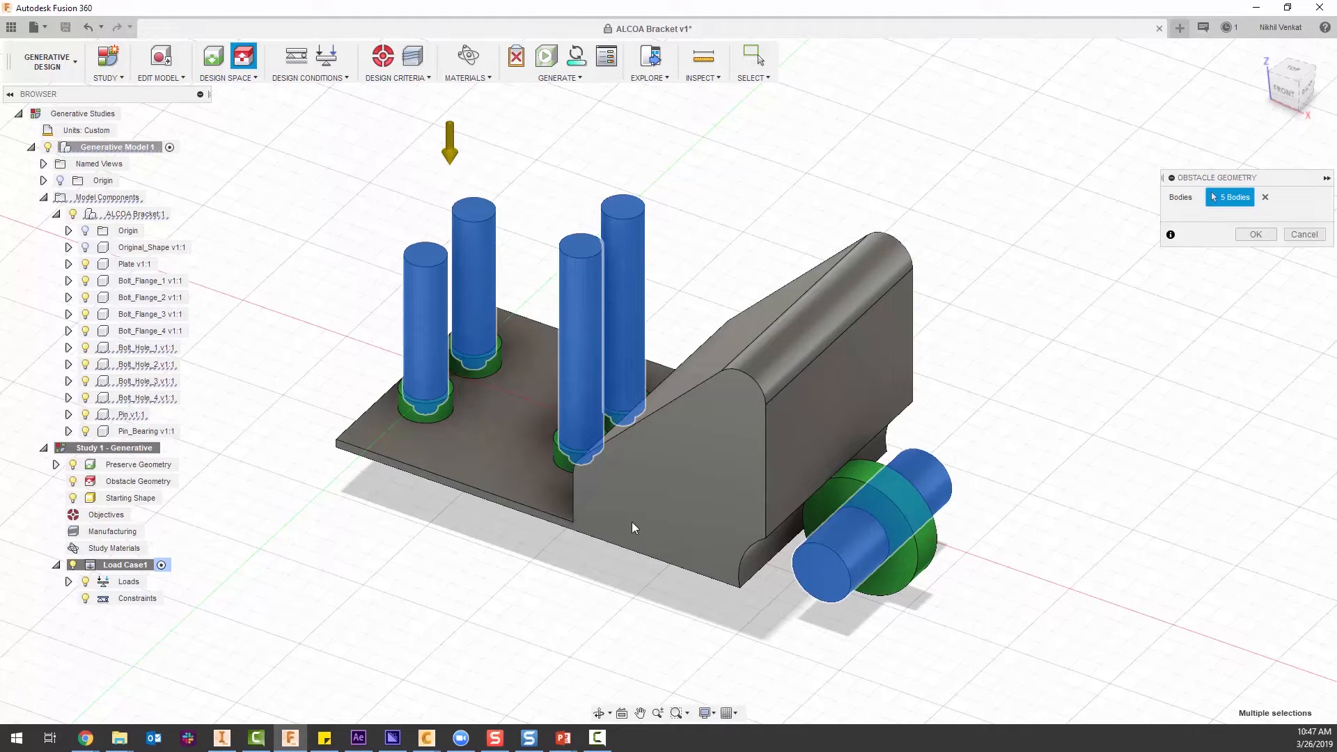
pyautogui.click(633, 504)
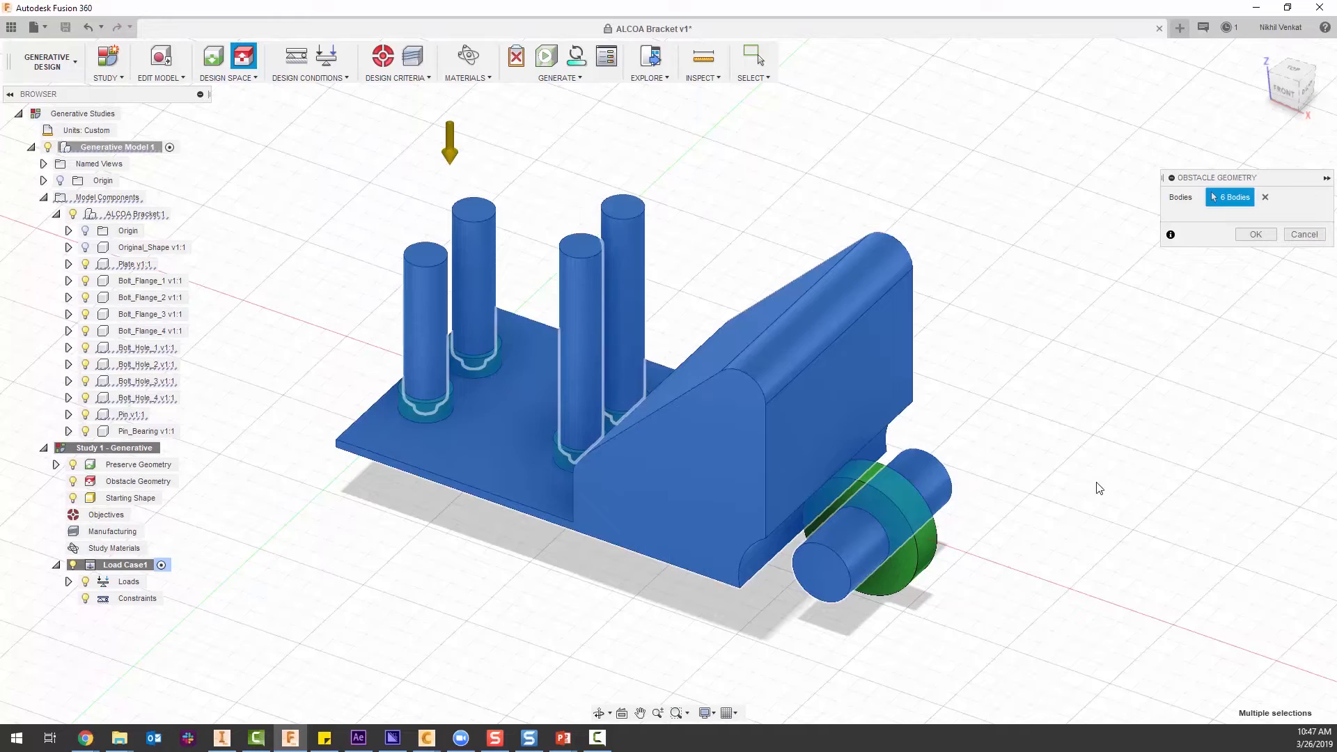
pyautogui.click(1254, 237)
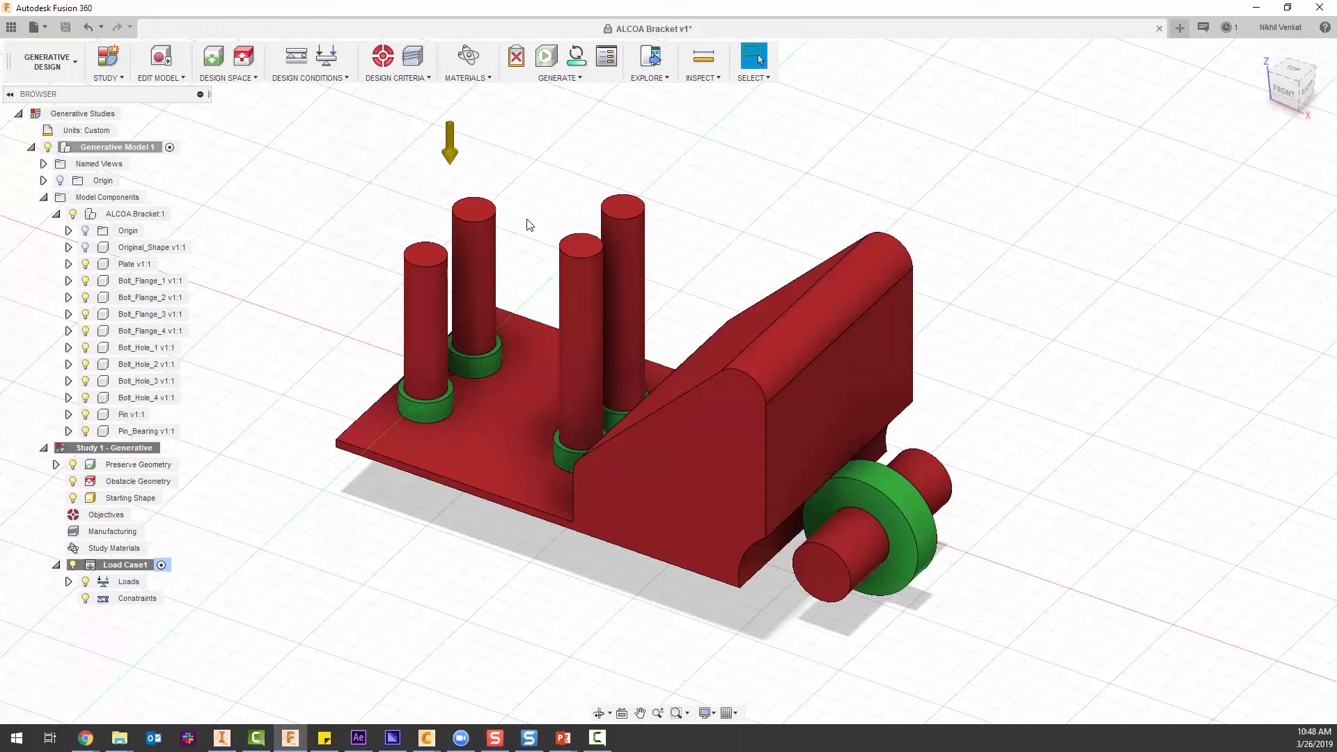
# Show the Original_Shape component and assign its body as the study's starting shape.
pyautogui.click(86, 247)
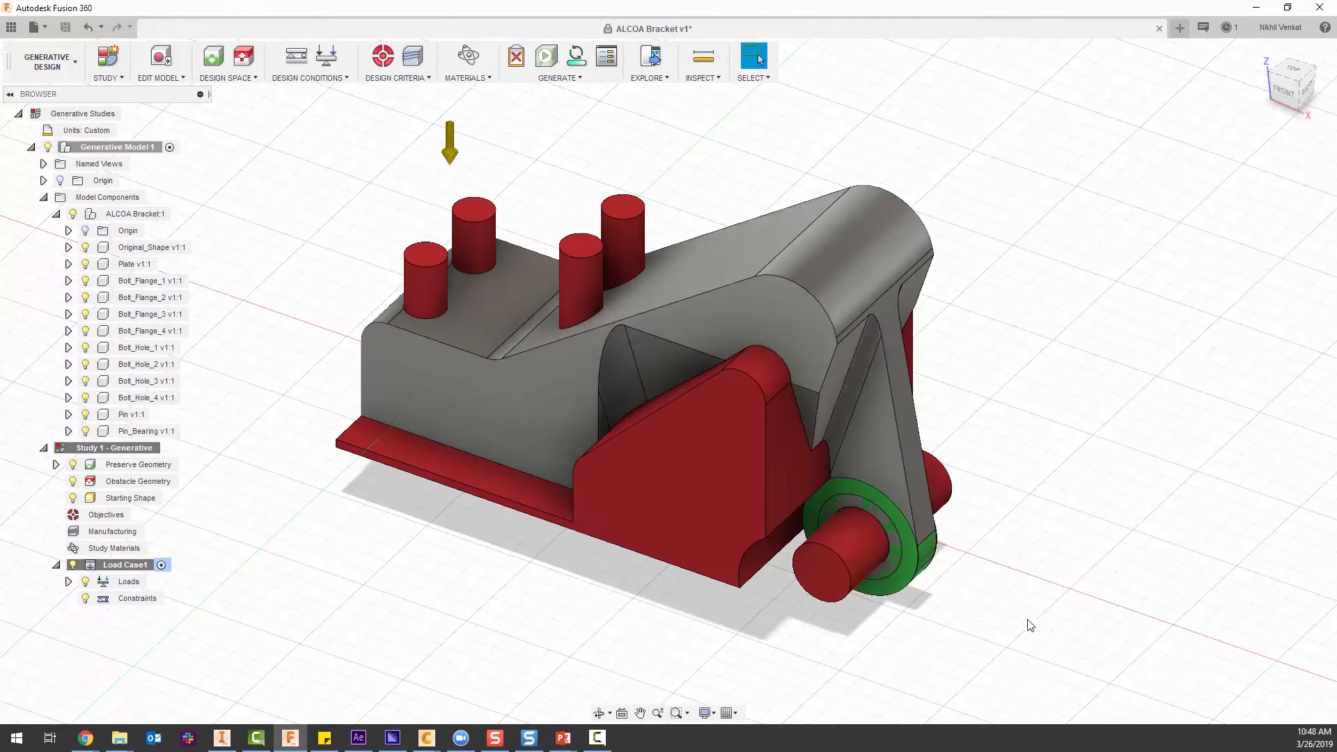
pyautogui.keyDown('shift'); pyautogui.moveTo(1001, 578); pyautogui.dragTo(1213, 327, button='middle'); pyautogui.keyUp('shift')
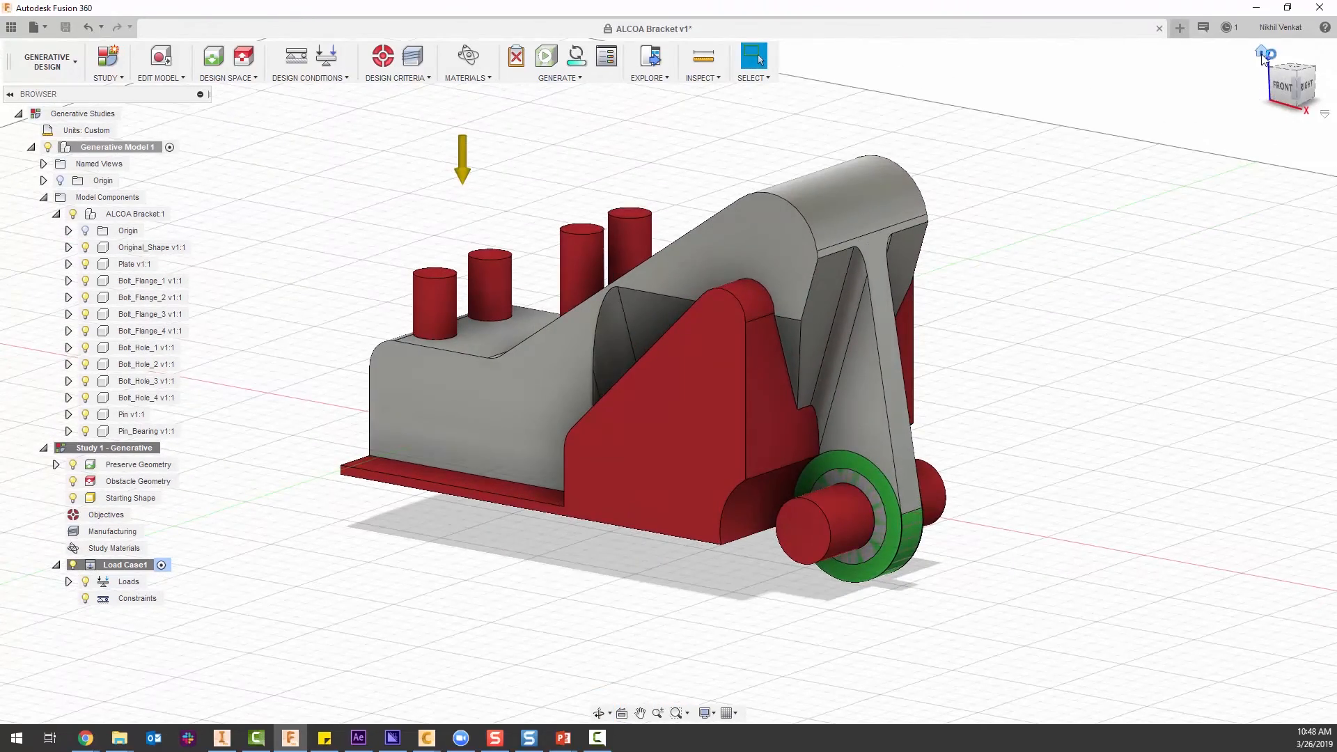
pyautogui.click(1261, 52)
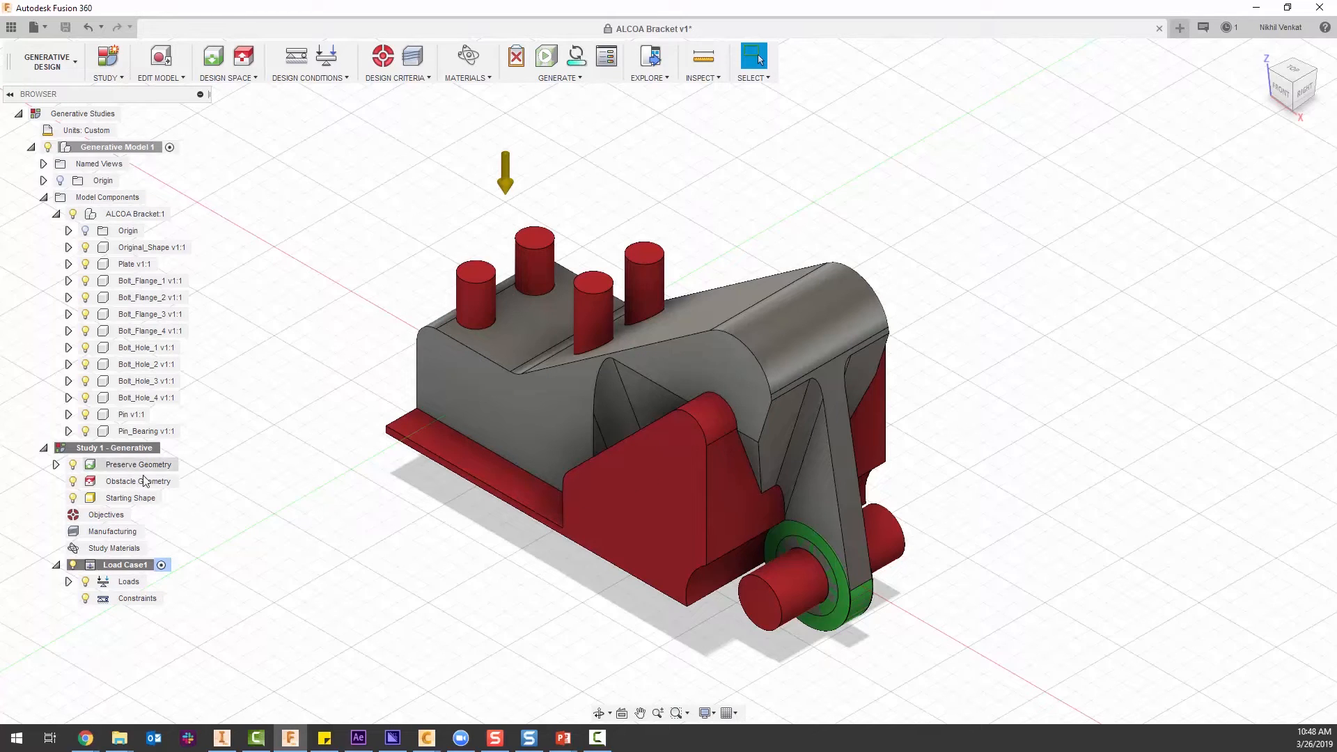
pyautogui.click(169, 499)
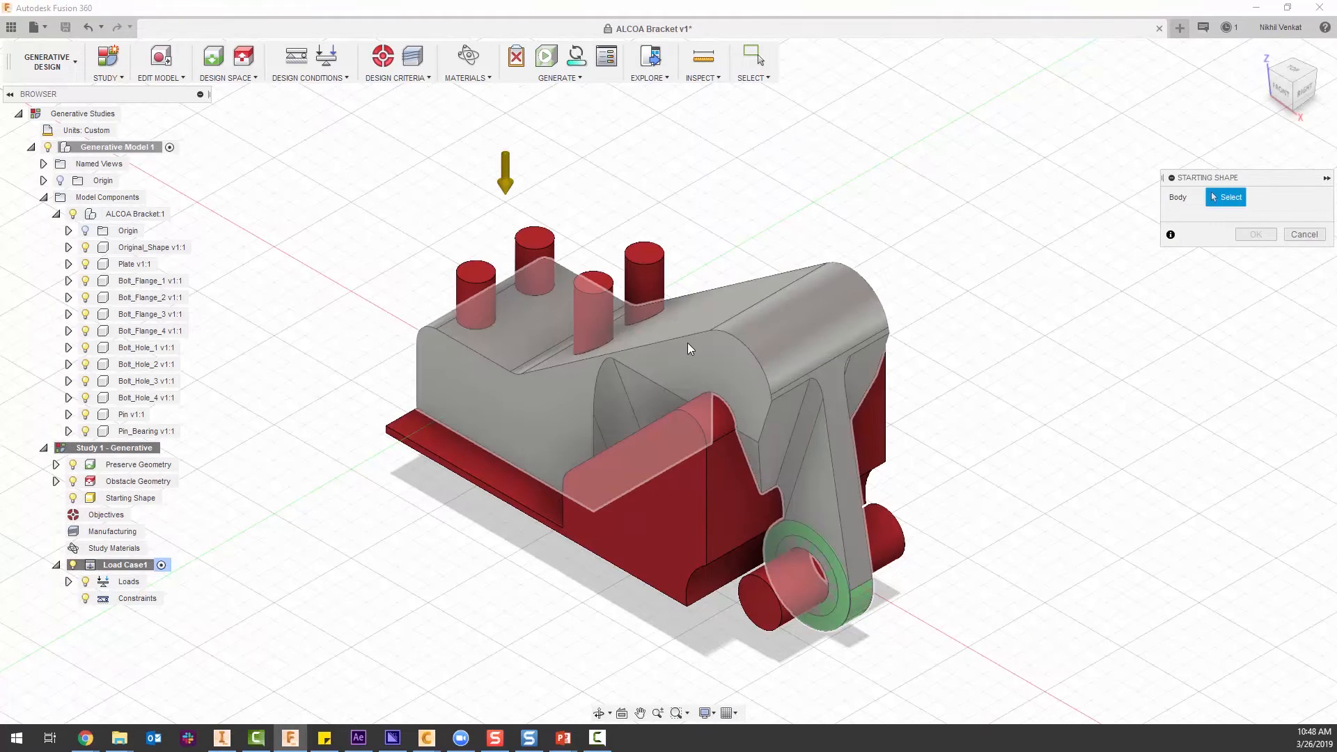
pyautogui.click(841, 291)
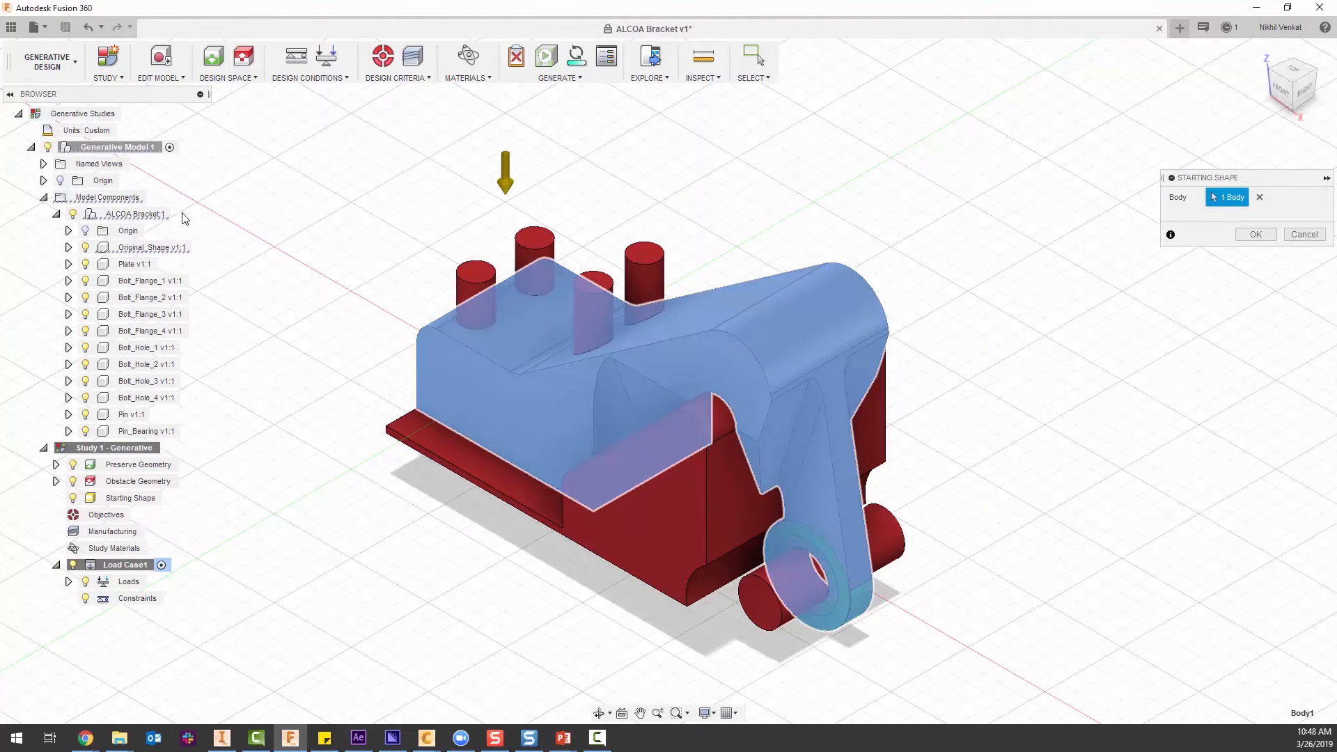
pyautogui.click(1256, 234)
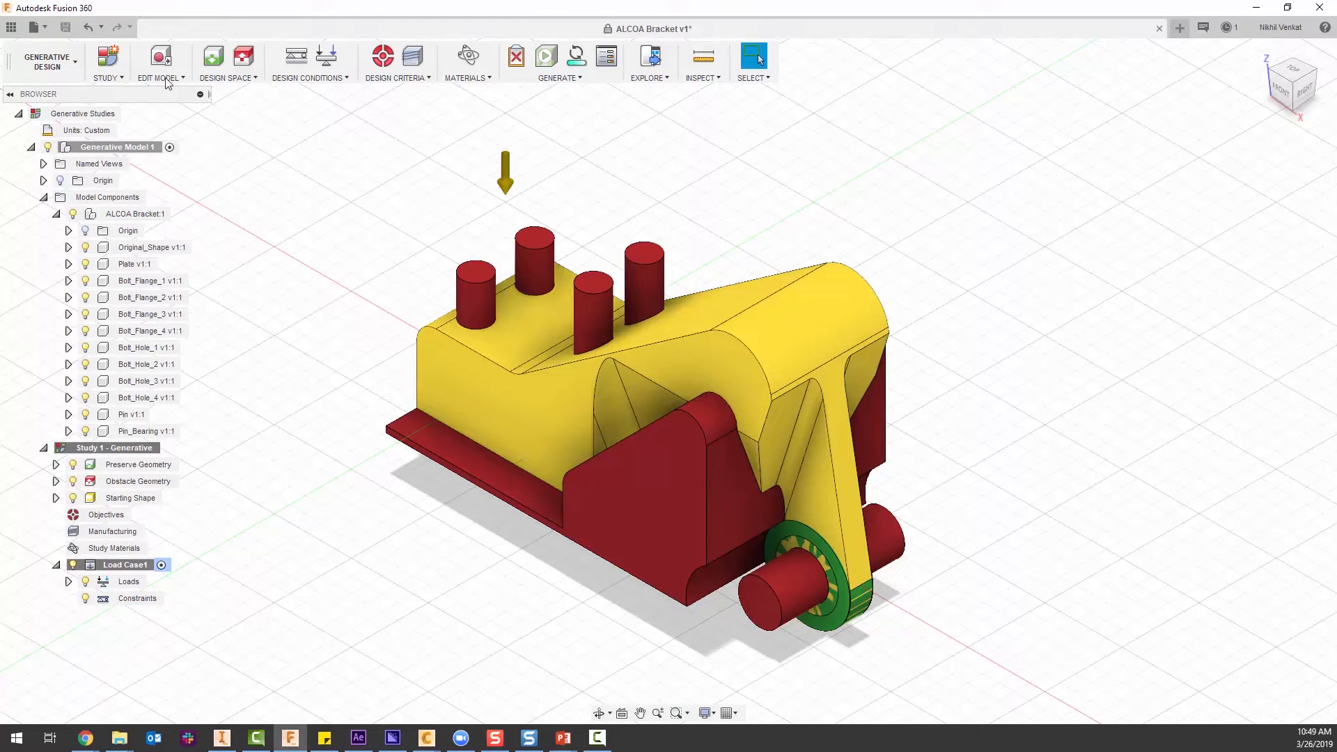
# Hide the obstacle geometry and the starting shape so only the preserve geometry is displayed.
pyautogui.click(97, 464)
pyautogui.click(73, 481)
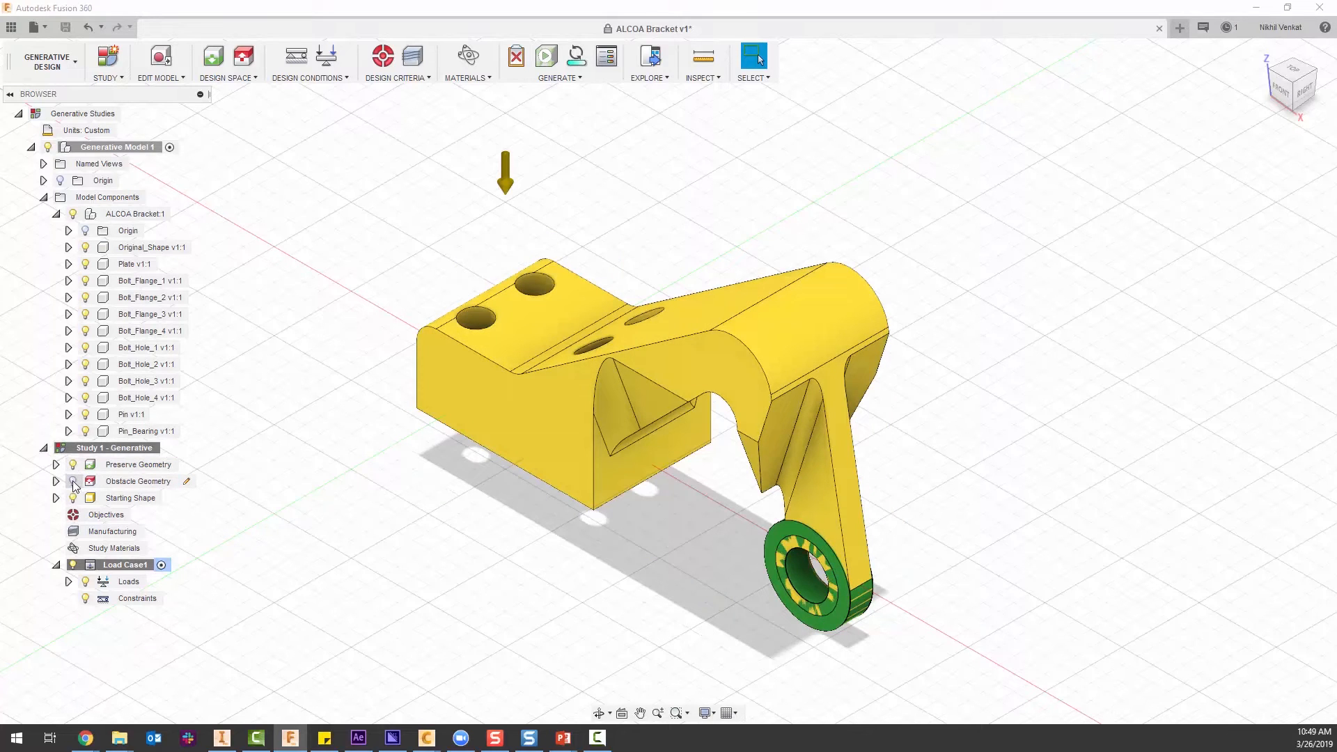
pyautogui.click(72, 498)
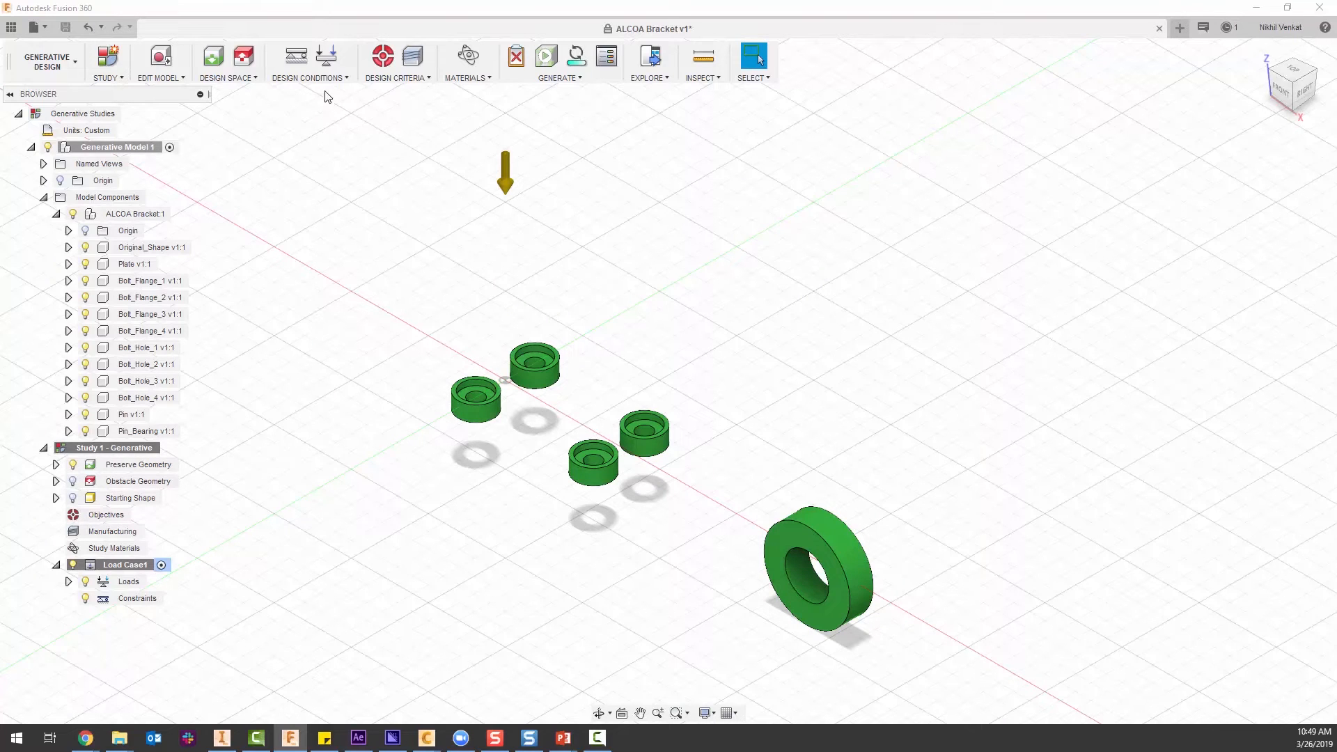
# Apply a Fixed structural constraint in all axes to the bottom faces of the four bolt flanges.
pyautogui.click(295, 63)
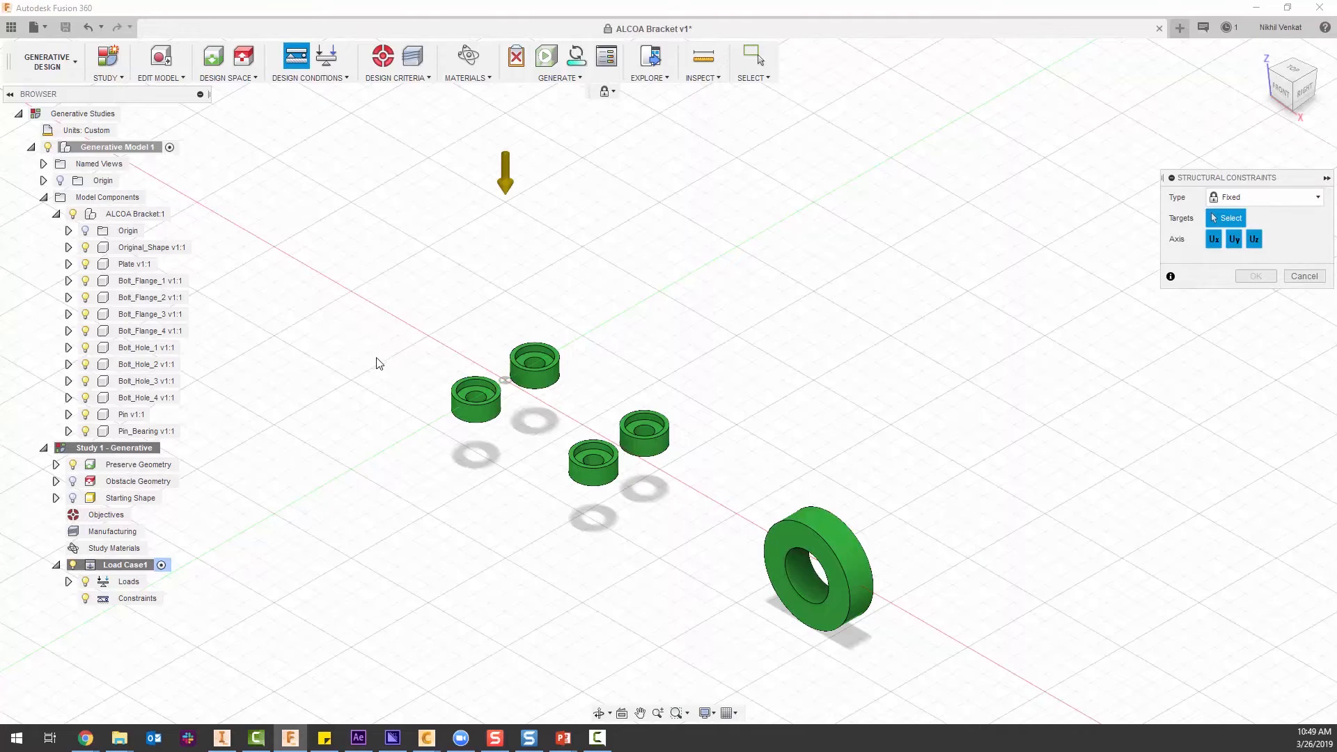
pyautogui.keyDown('shift'); pyautogui.moveTo(417, 334); pyautogui.dragTo(454, 393, button='middle'); pyautogui.keyUp('shift')
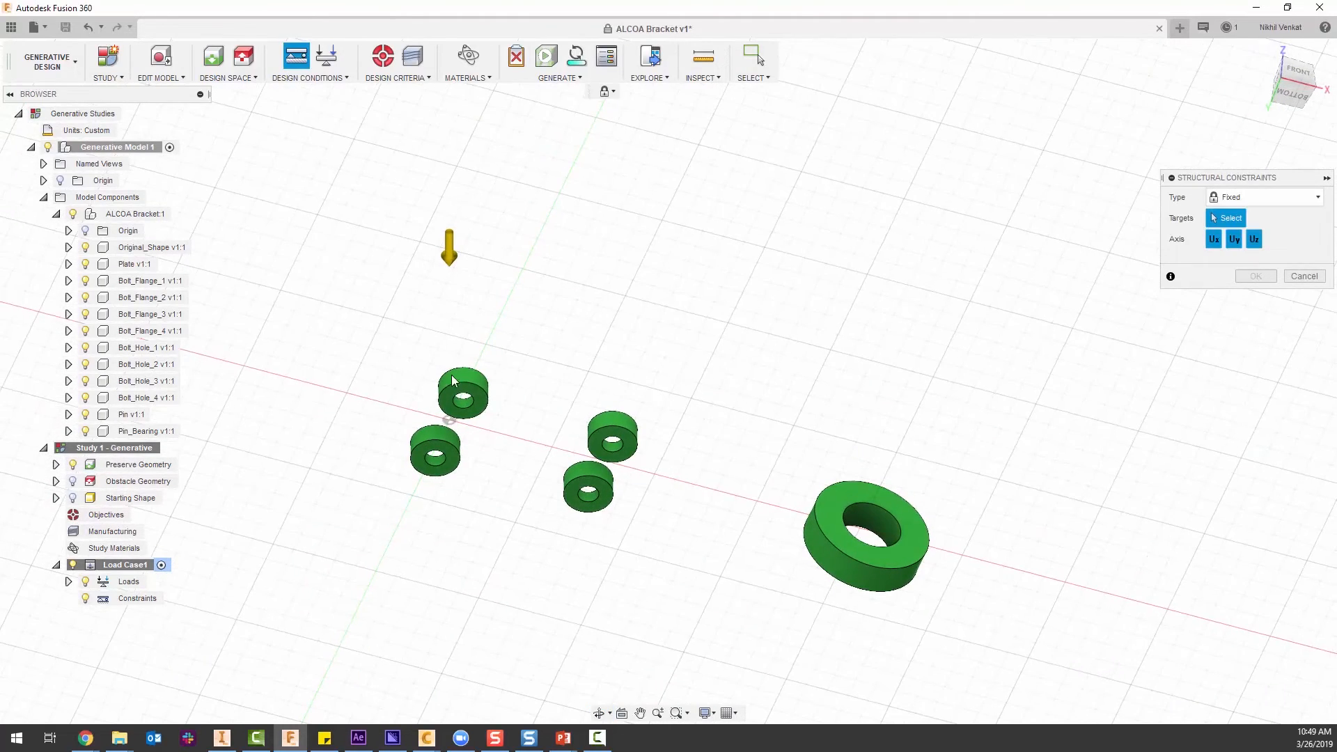
pyautogui.click(452, 397)
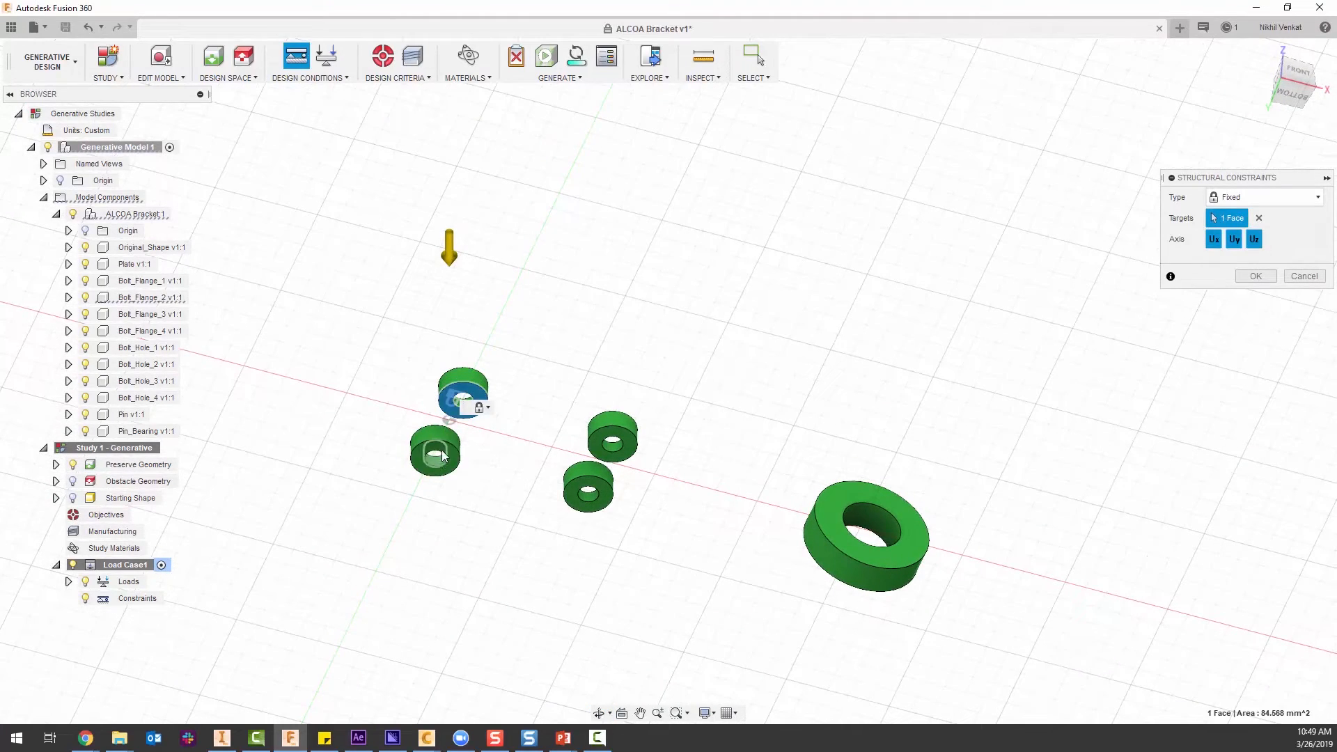
pyautogui.click(448, 449)
pyautogui.click(587, 492)
pyautogui.click(618, 436)
pyautogui.click(1242, 277)
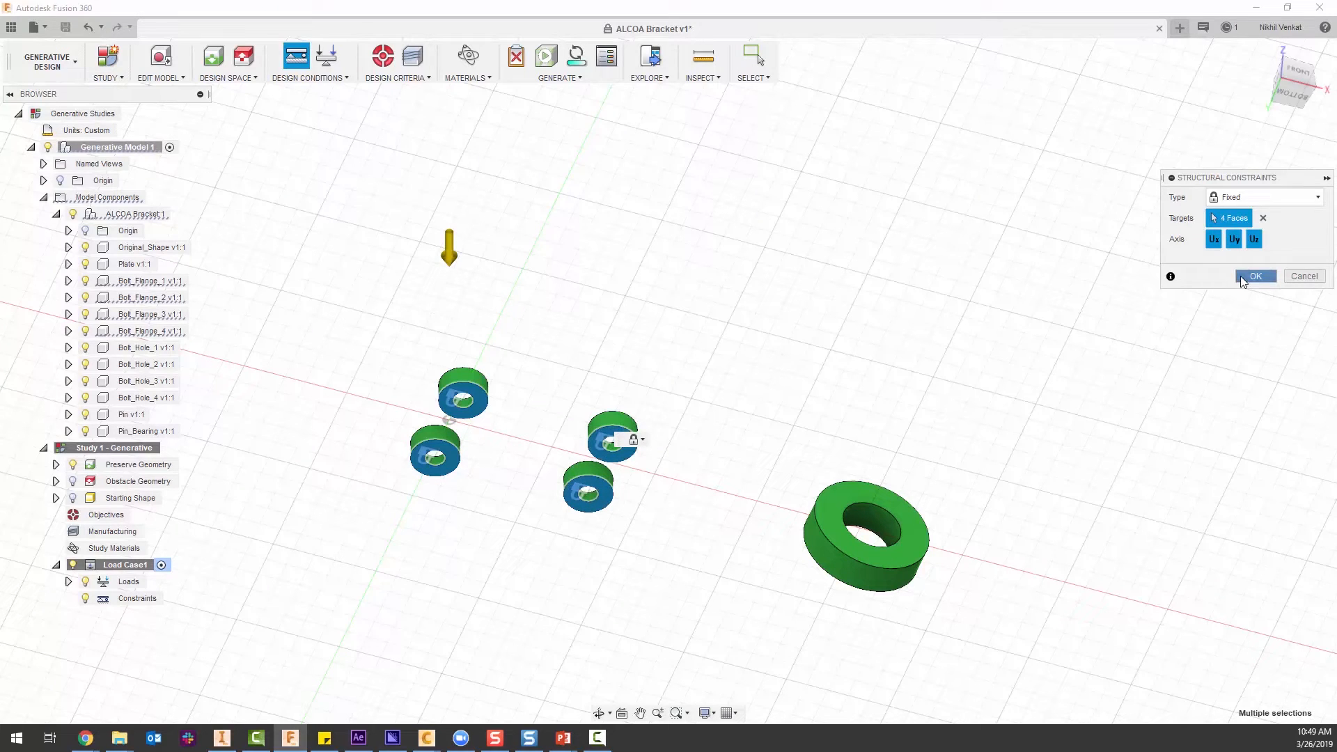
# Start a Force structural load on the pin bearing ring's inner face and set its units to lbforce.
pyautogui.click(1261, 52)
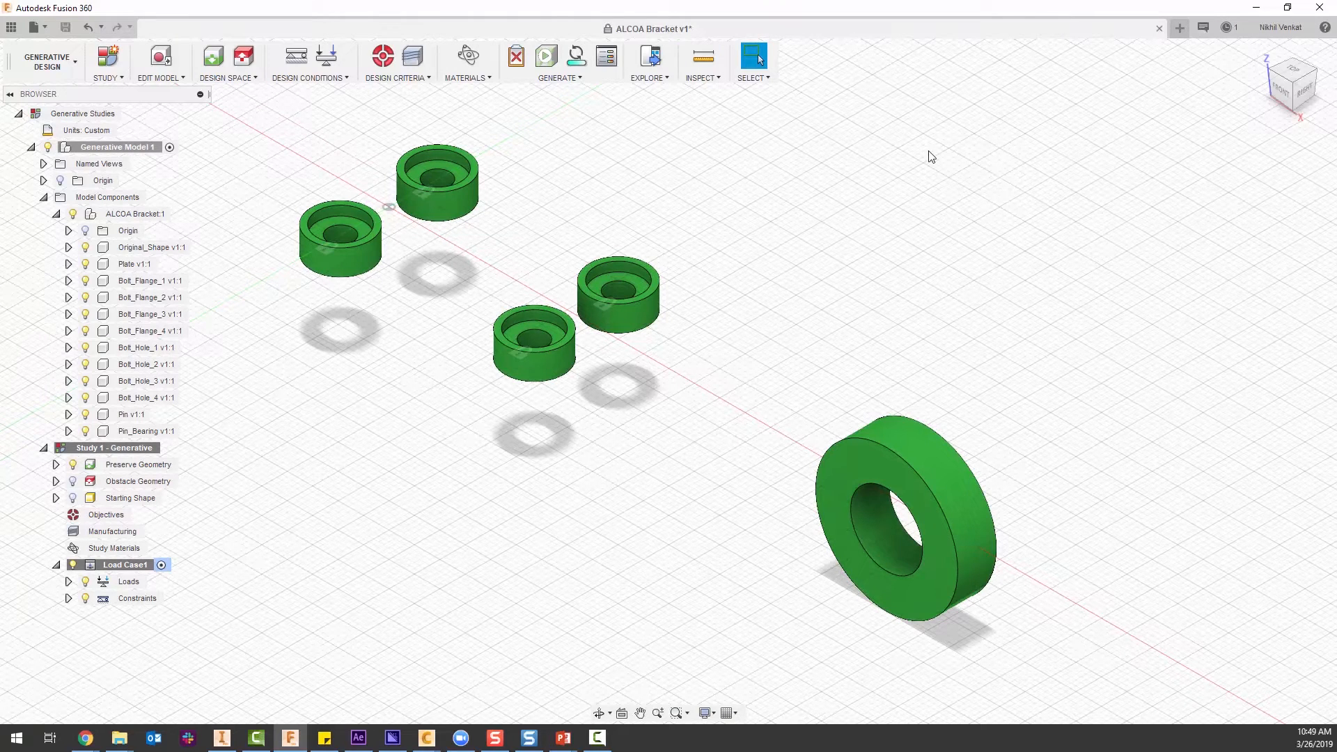
pyautogui.click(311, 79)
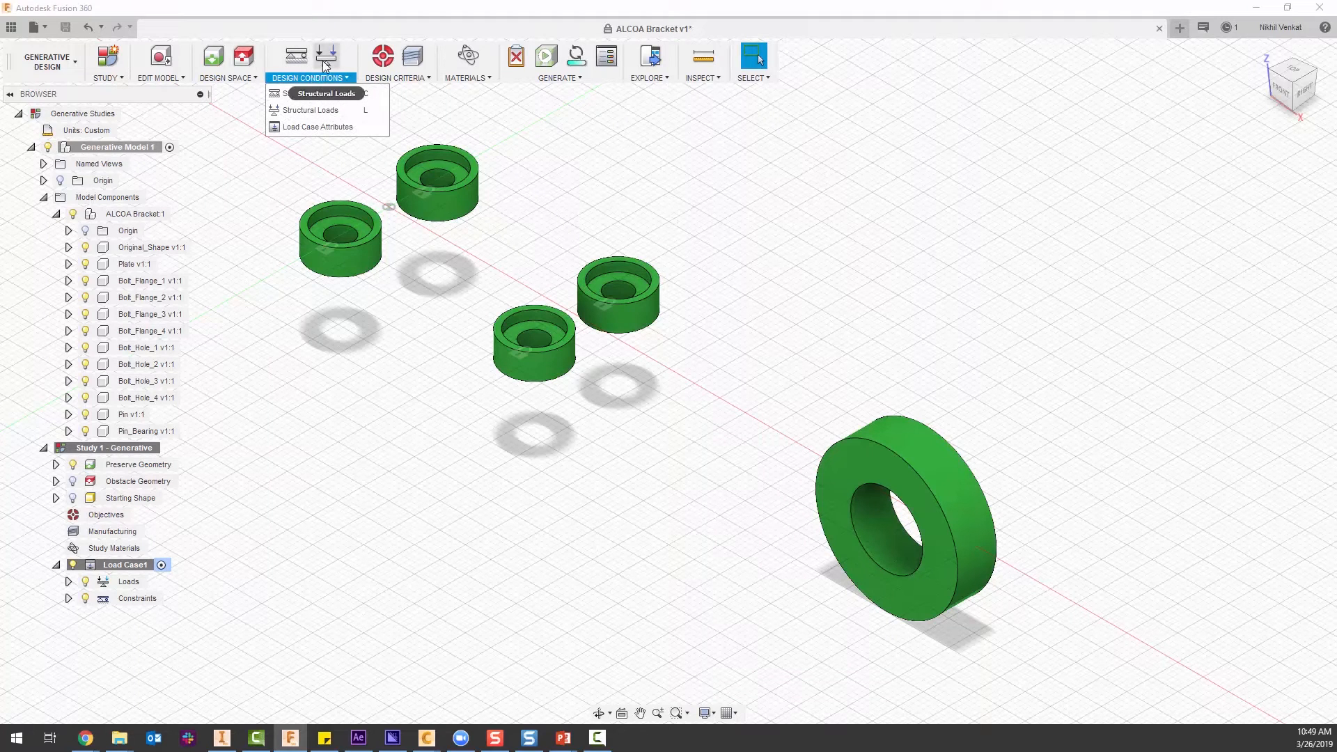
pyautogui.click(323, 60)
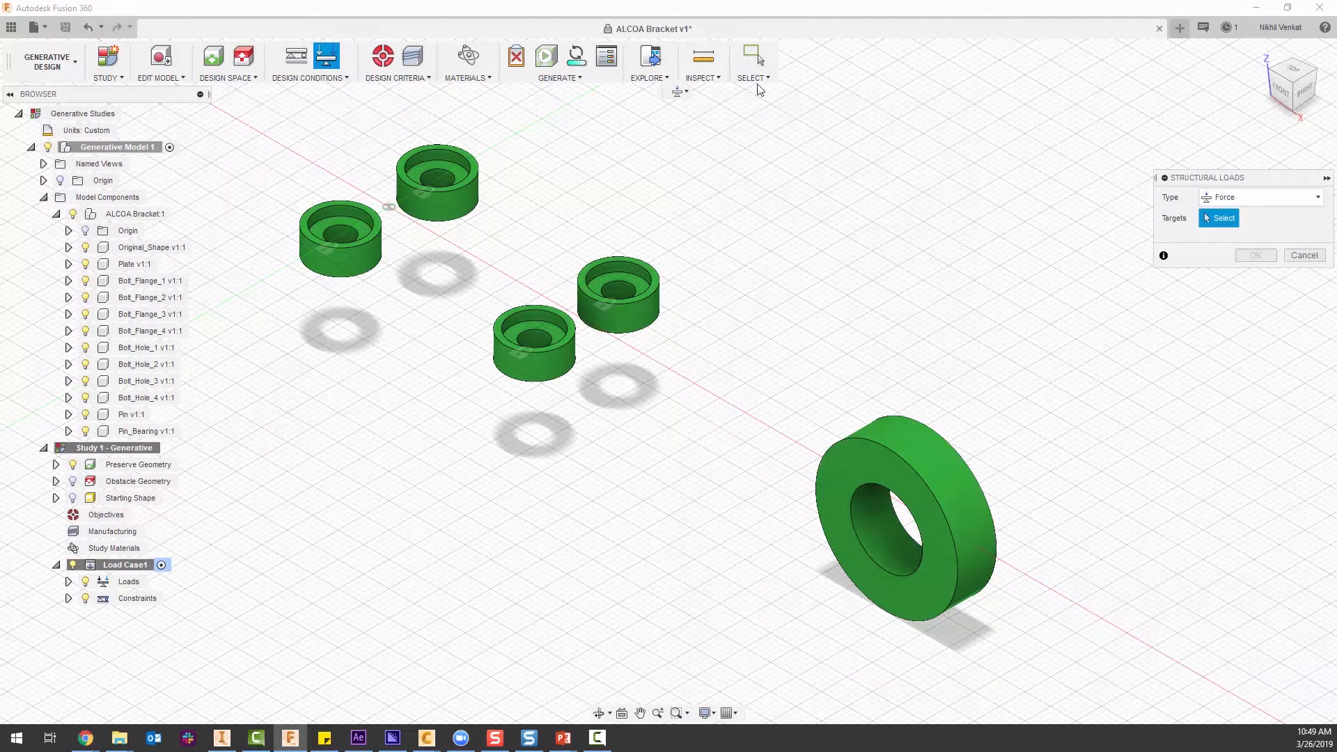
pyautogui.click(1222, 198)
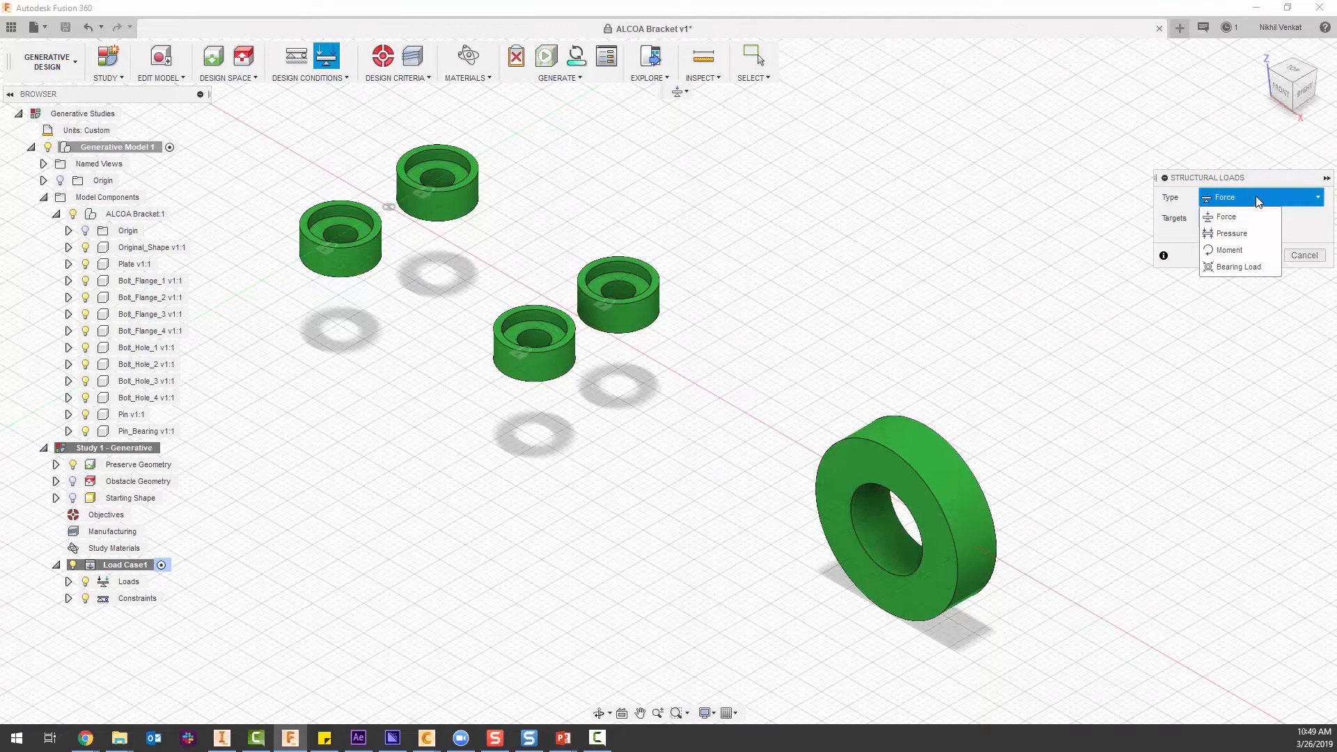
pyautogui.click(1245, 217)
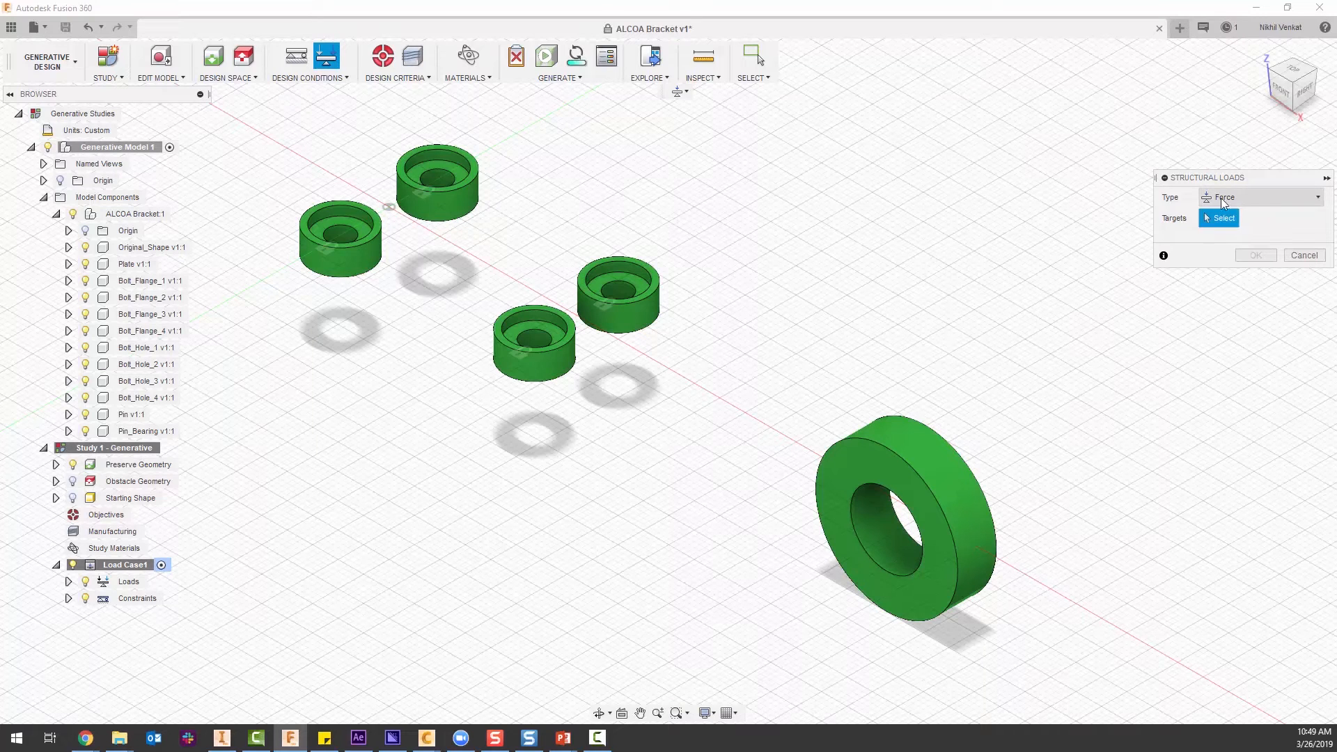
pyautogui.click(883, 537)
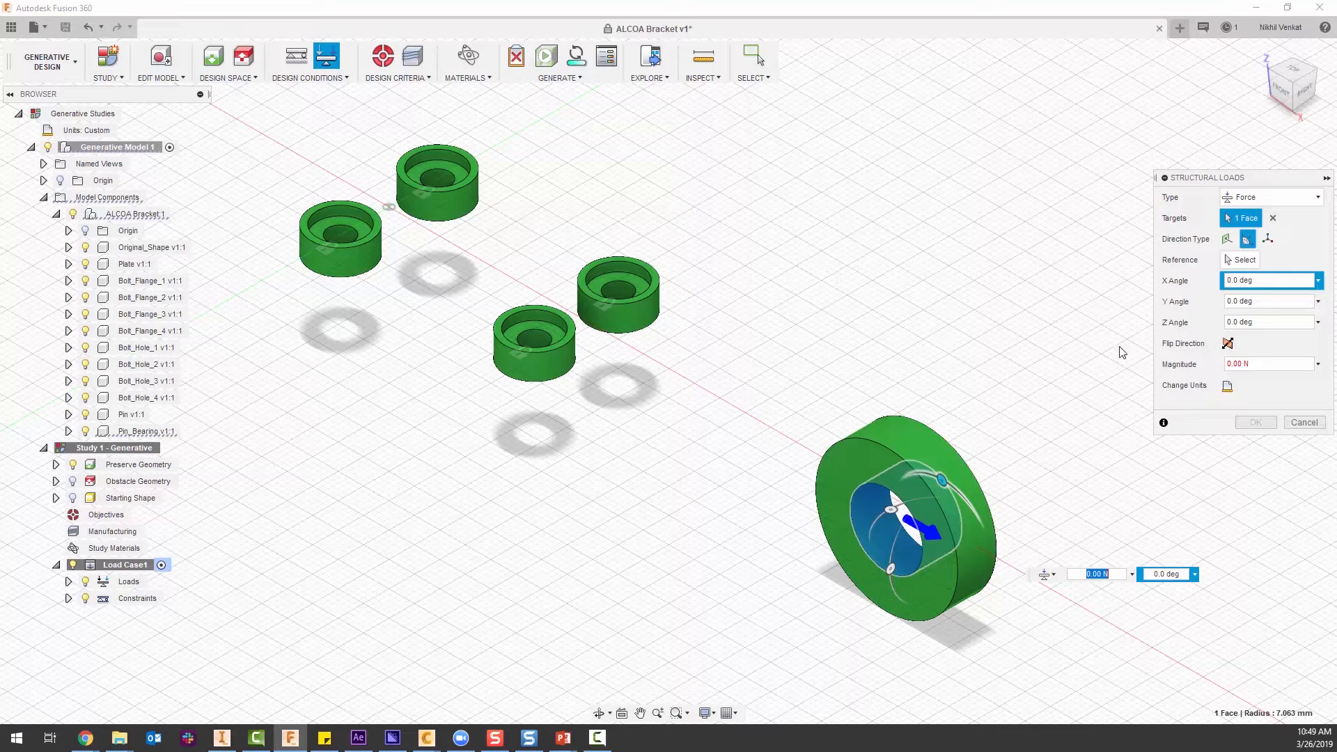
pyautogui.click(1227, 385)
pyautogui.click(1299, 387)
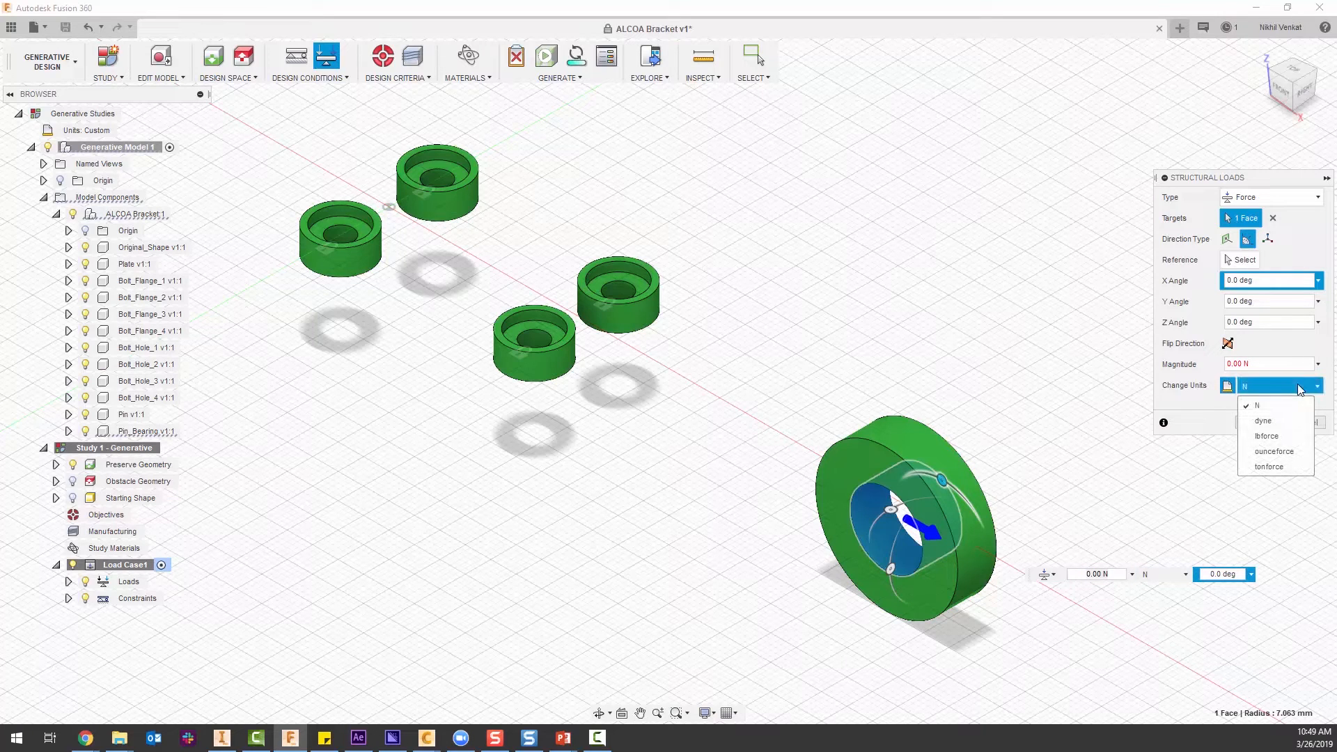
pyautogui.click(1285, 437)
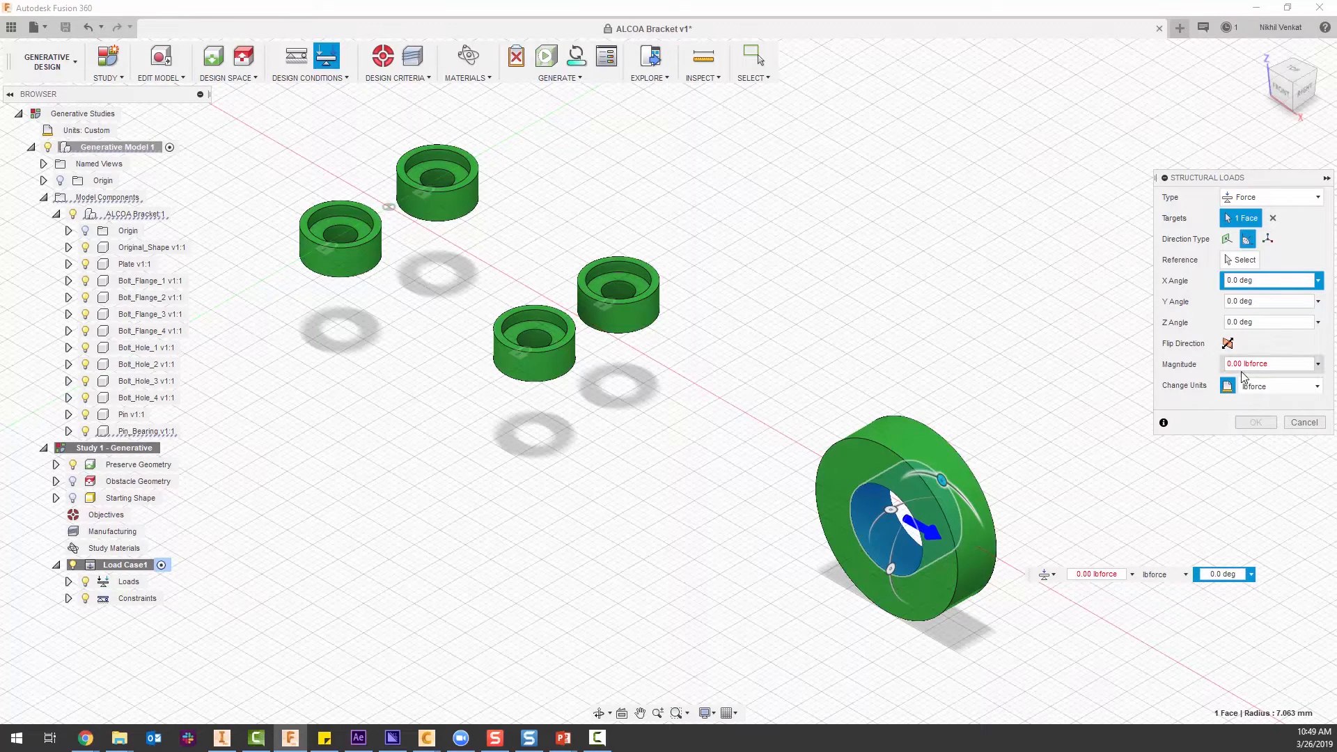
# Define the bearing force by x, y, z vectors with Fx at 200 lbforce and create the load.
pyautogui.click(1266, 240)
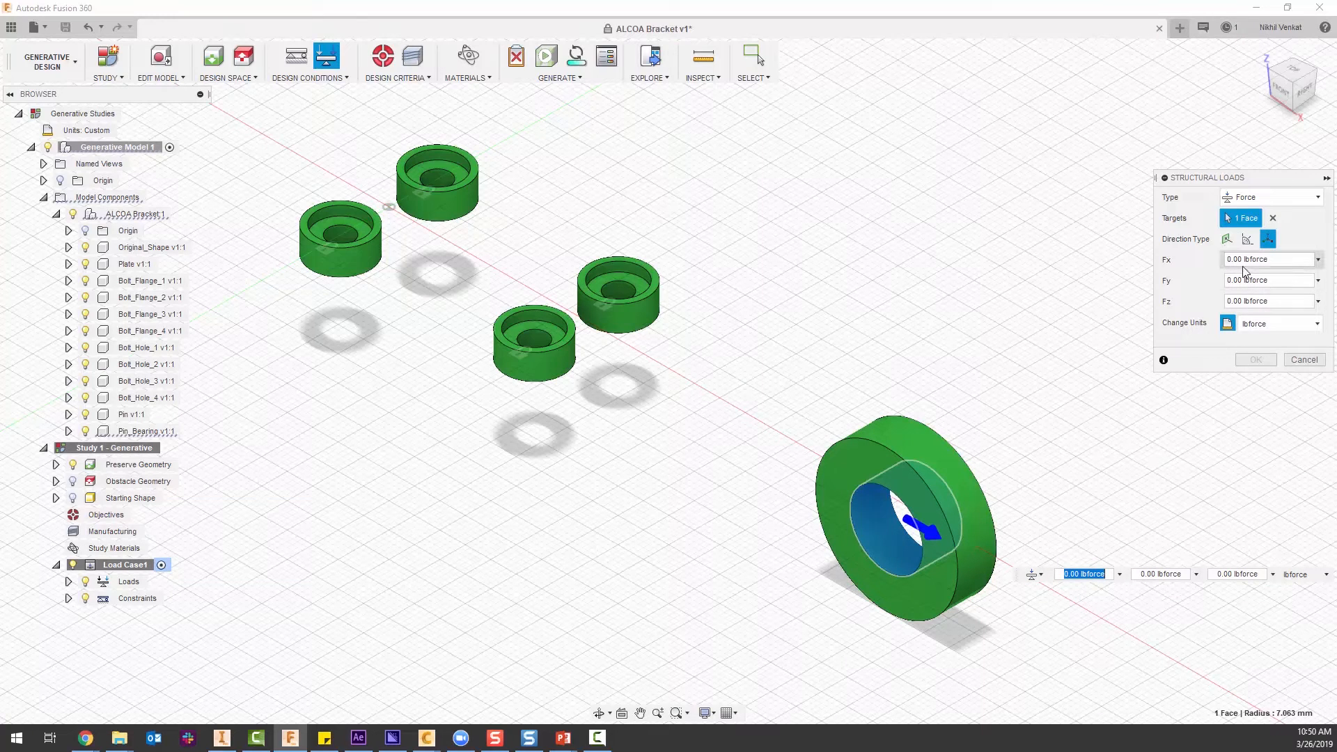
pyautogui.moveTo(1244, 258); pyautogui.dragTo(1232, 258)
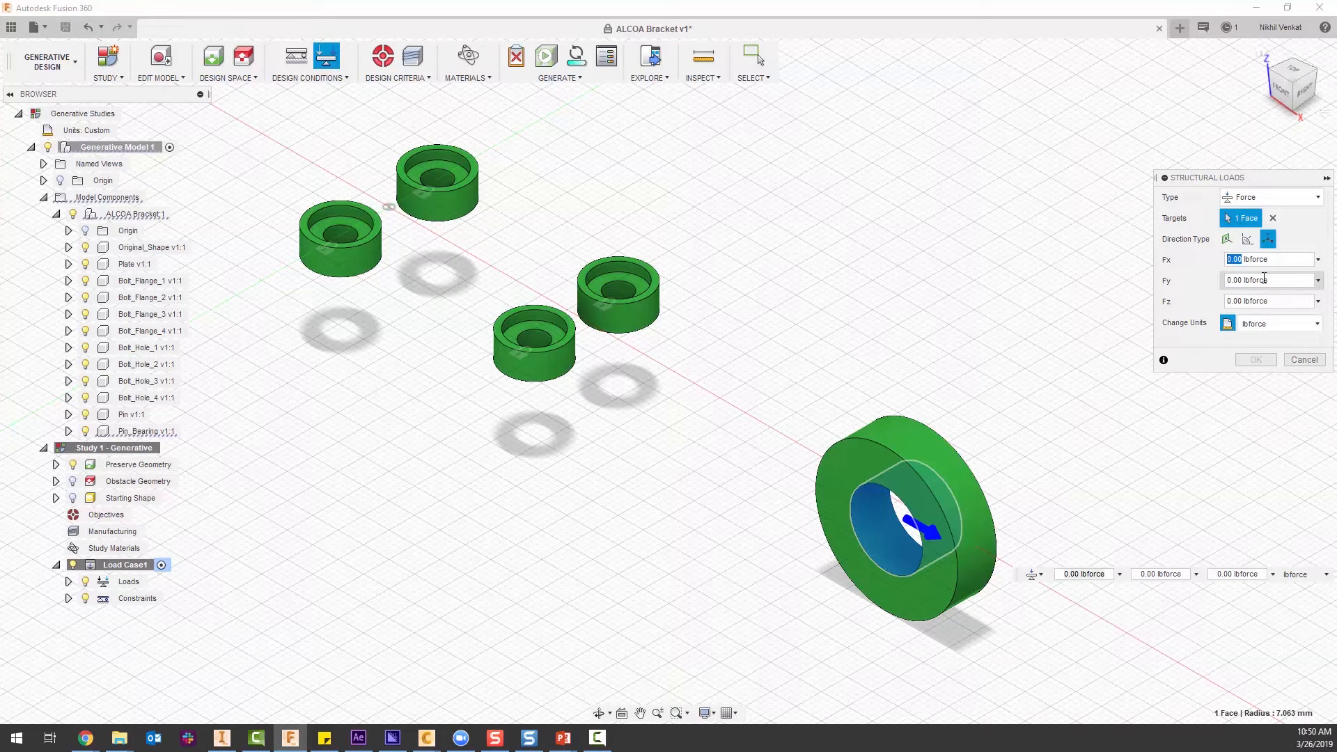
pyautogui.write('2')
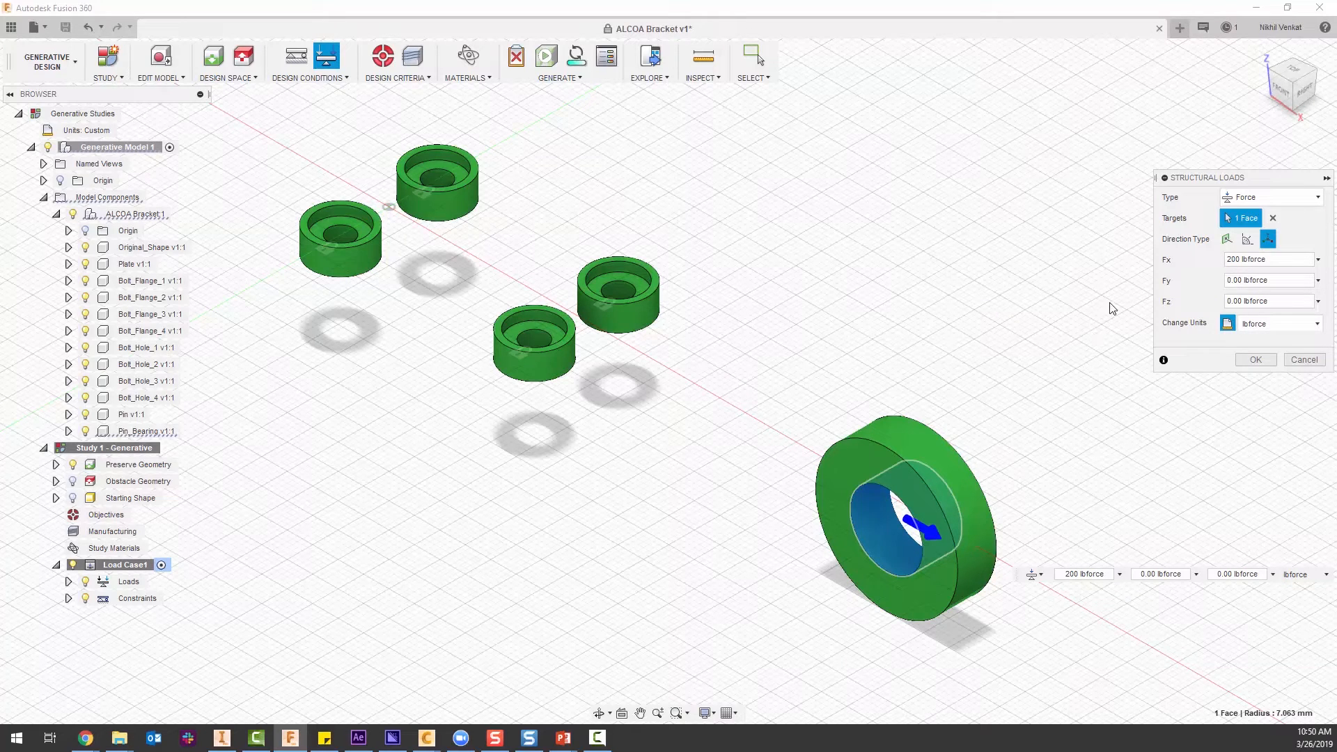
pyautogui.click(1250, 359)
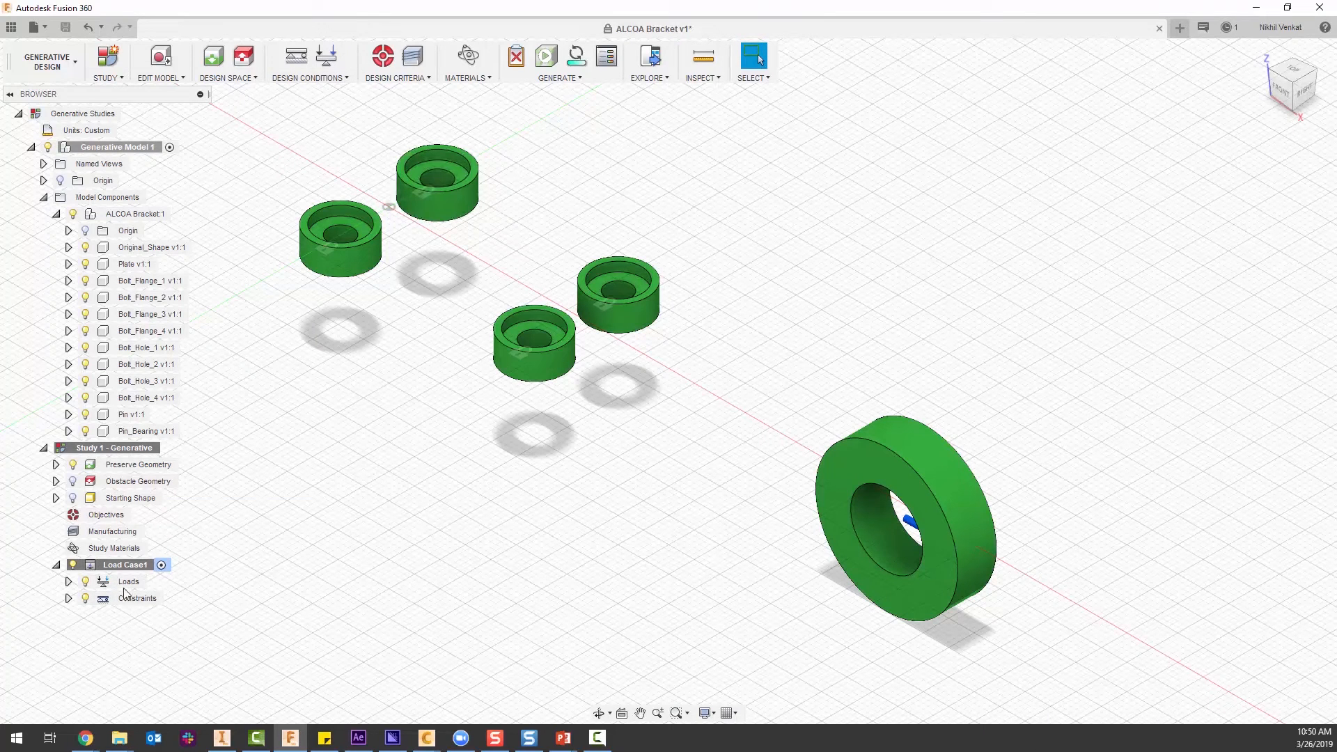
# Clone Load Case1 and expand the loads of the cloned load case.
pyautogui.rightClick(127, 565)
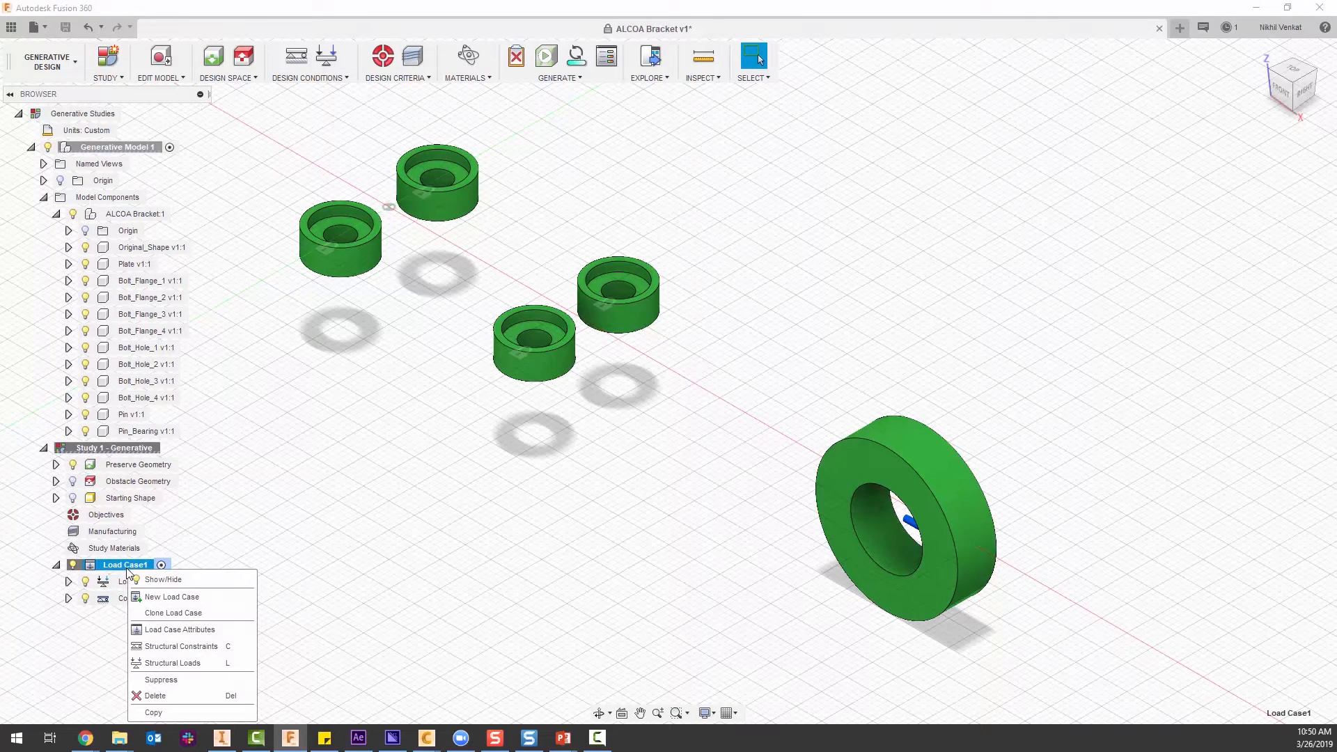
pyautogui.click(147, 614)
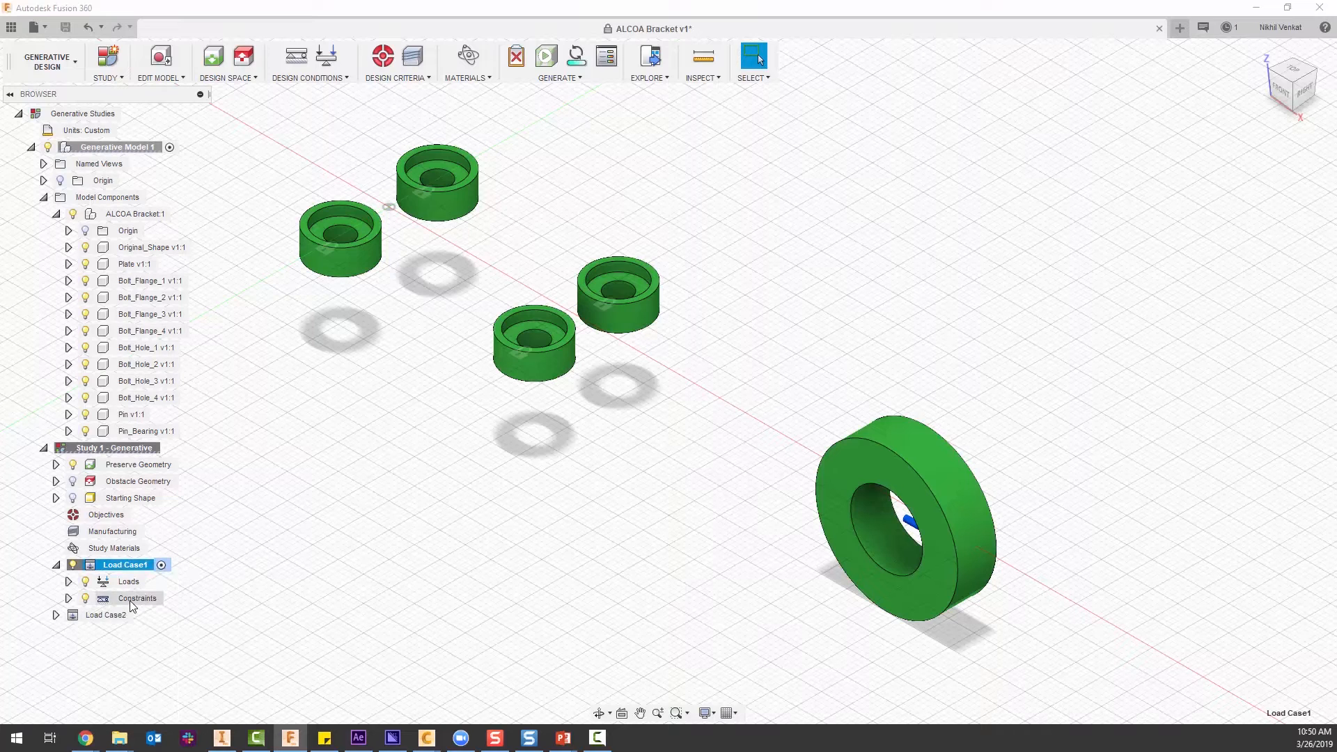
pyautogui.click(56, 615)
pyautogui.click(68, 631)
# Edit the cloned load case's force to Fx 0, Fy 100 and Fz -200 lbforce.
pyautogui.doubleClick(159, 666)
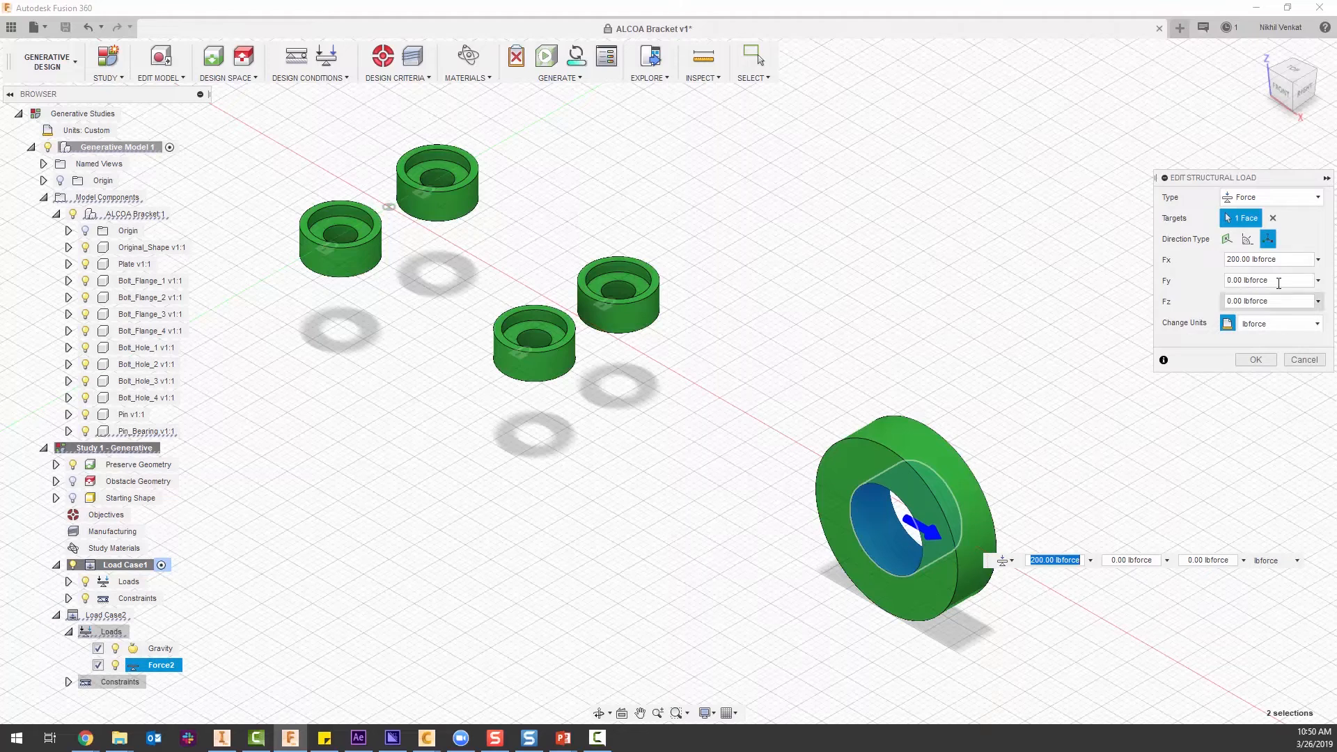
pyautogui.click(1240, 259)
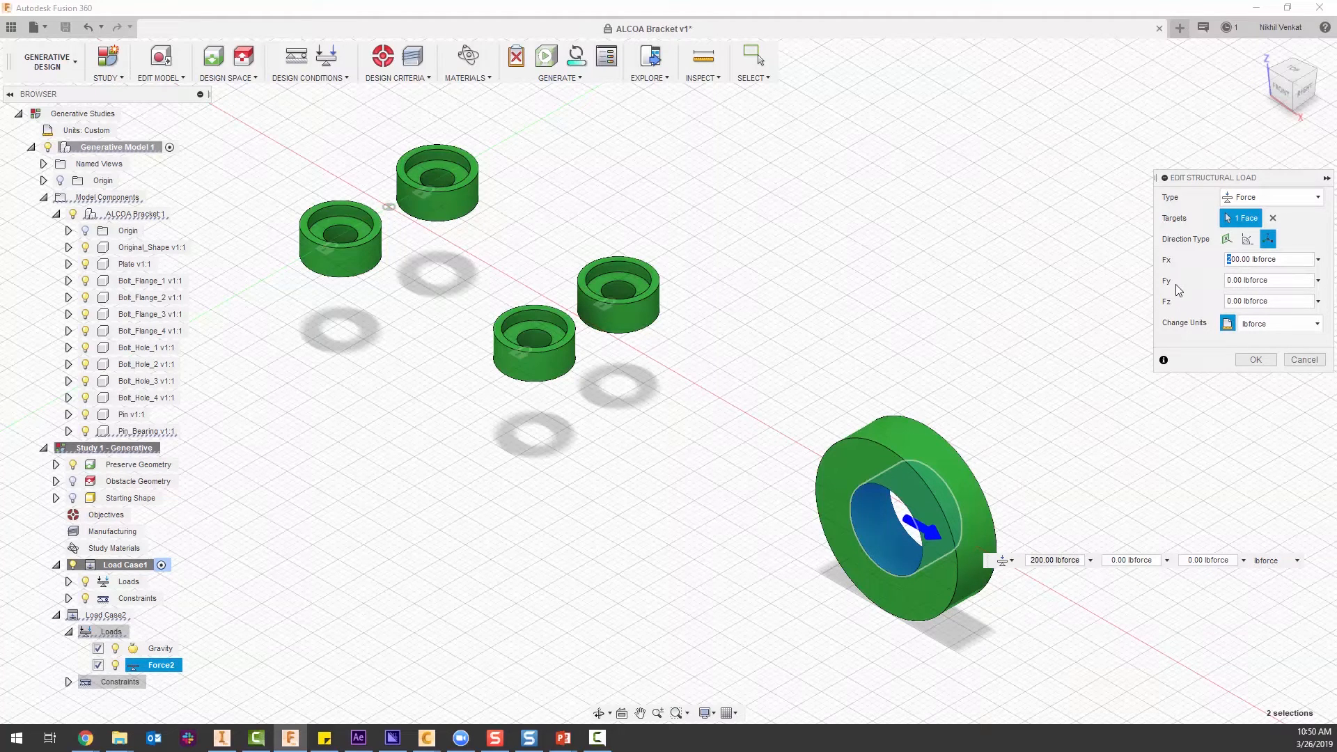
pyautogui.press('Delete')
pyautogui.click(1226, 280)
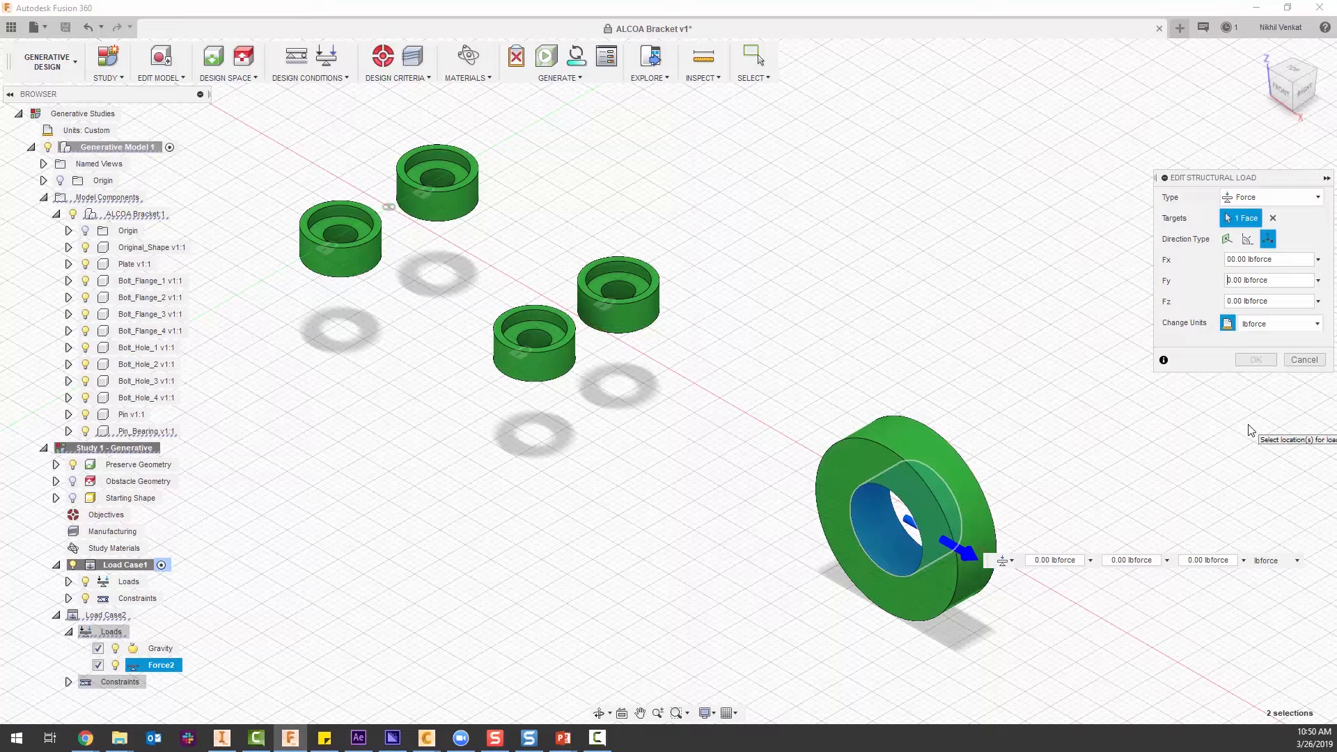
pyautogui.write('100')
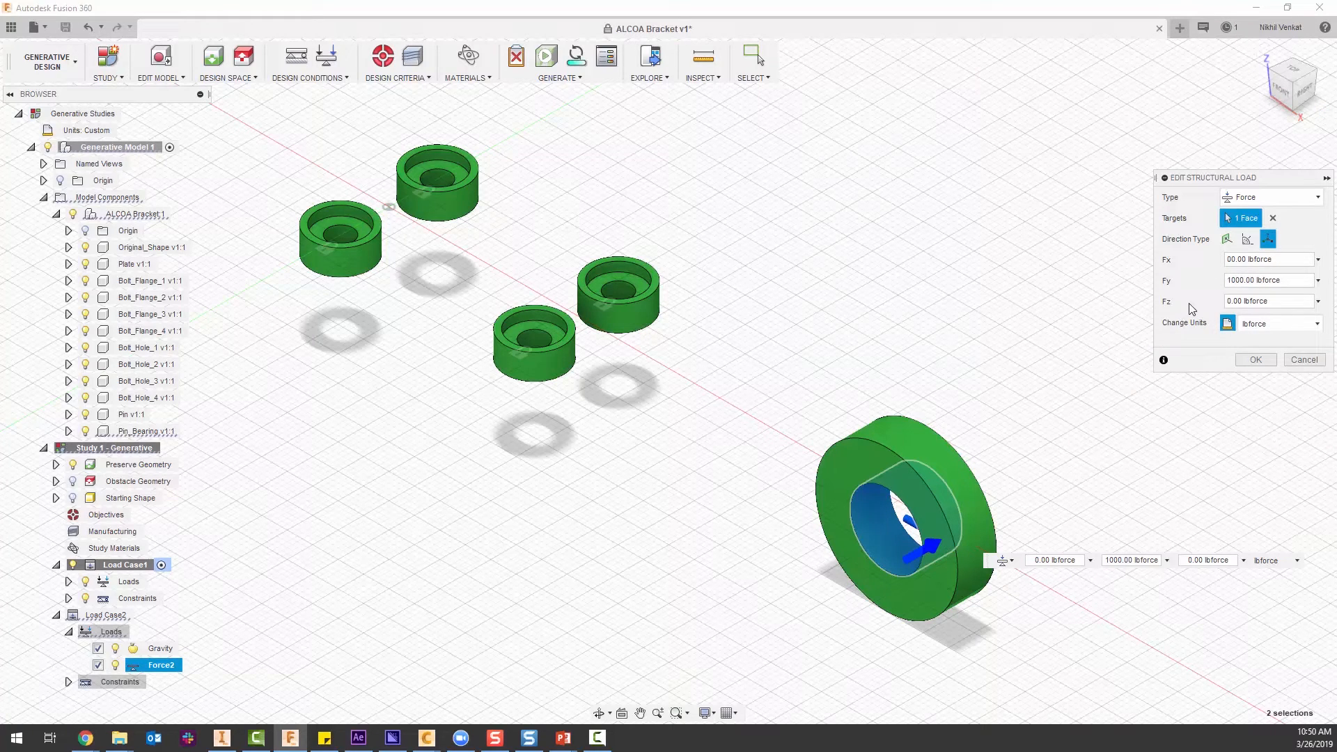
pyautogui.press('BackSpace')
pyautogui.write('-200')
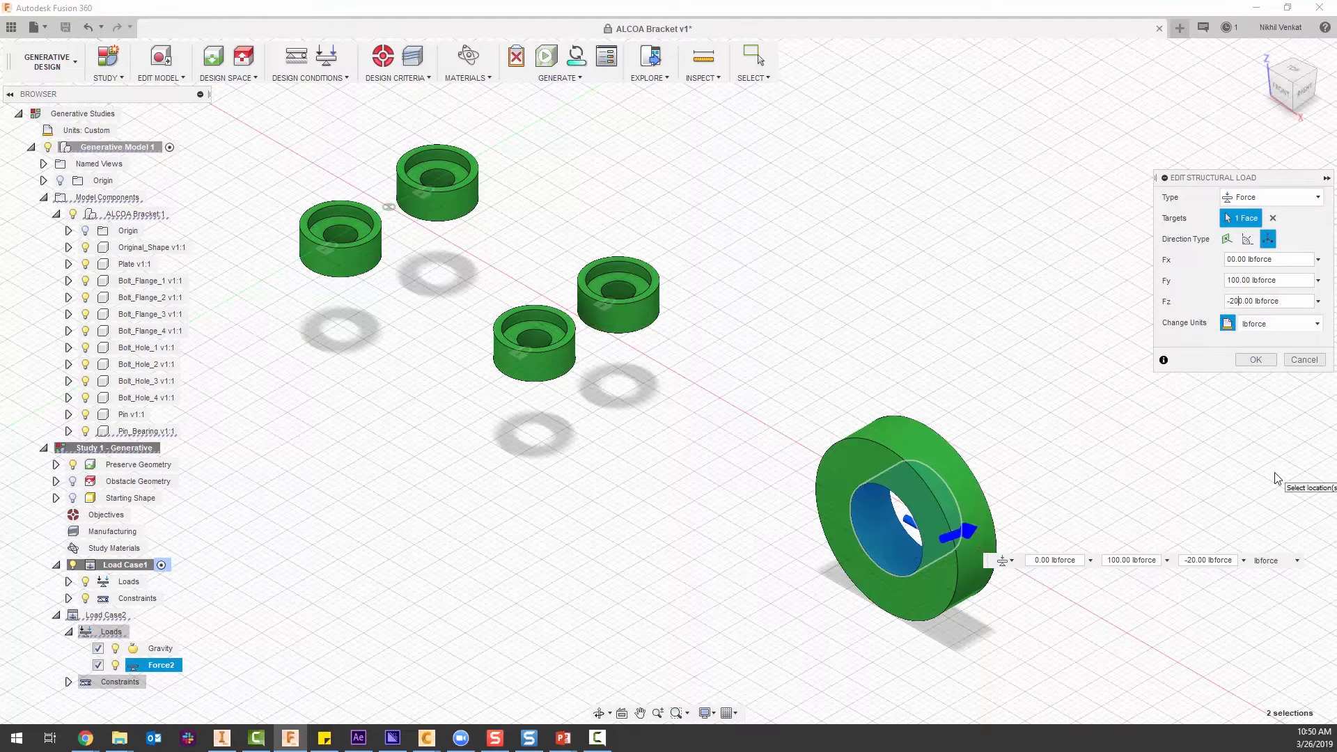
pyautogui.click(1255, 360)
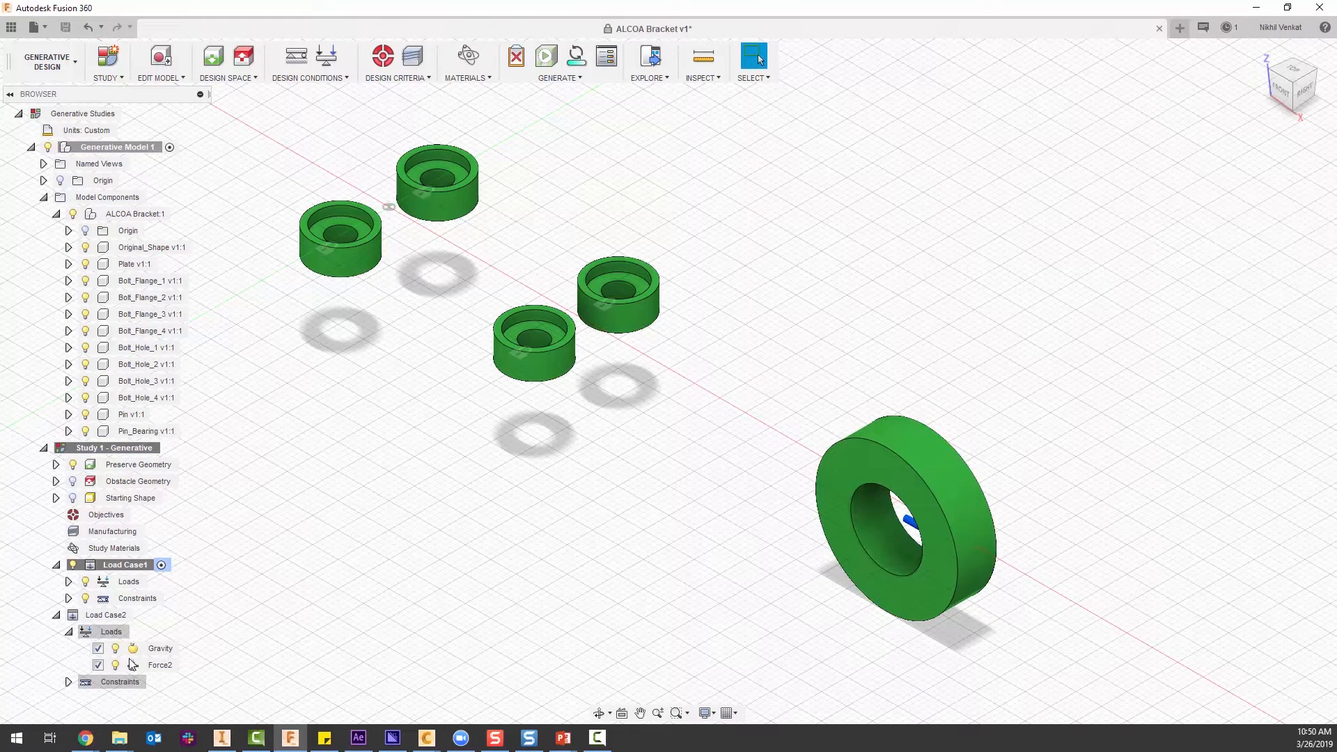
# Activate Load Case2 and examine the direction of its force on the pin bearing ring.
pyautogui.keyDown('shift'); pyautogui.moveTo(794, 629); pyautogui.dragTo(759, 614, button='middle'); pyautogui.keyUp('shift')
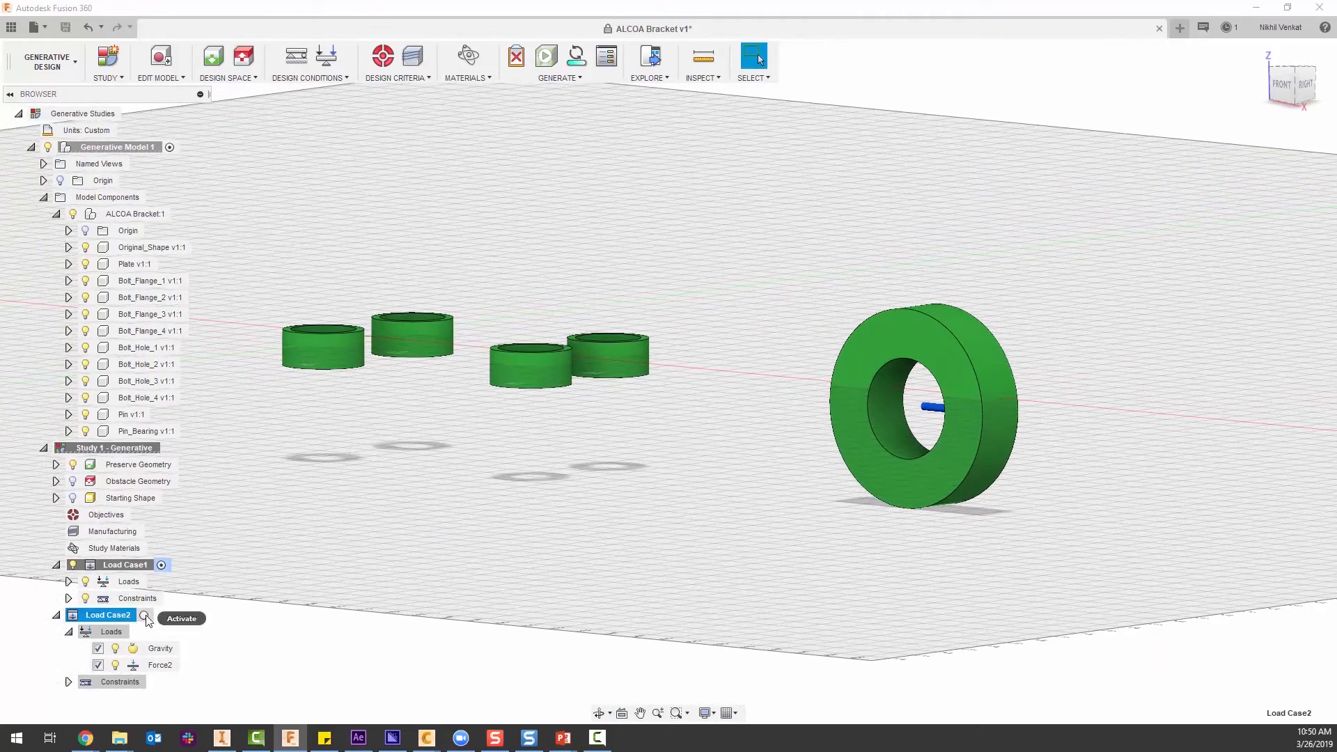
pyautogui.click(160, 615)
pyautogui.keyDown('shift'); pyautogui.moveTo(626, 599); pyautogui.dragTo(713, 612, button='middle'); pyautogui.keyUp('shift')
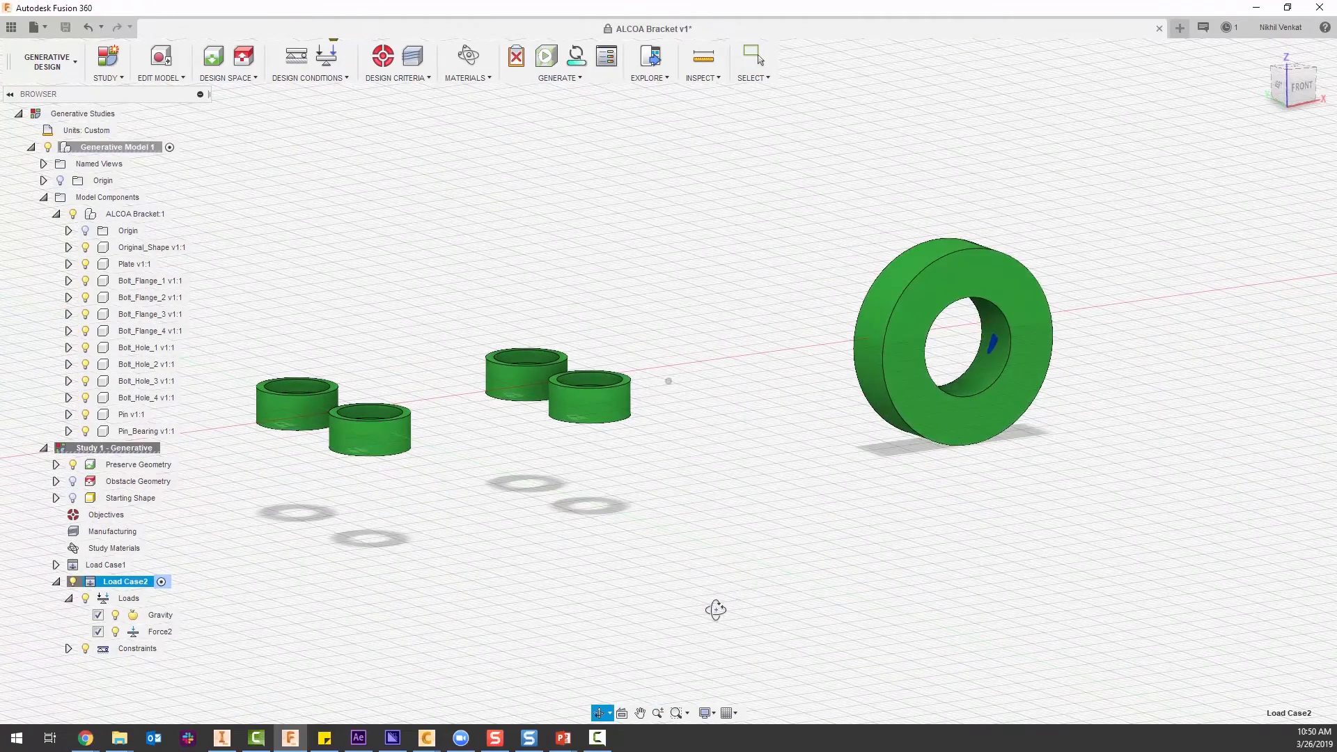
pyautogui.scroll(5, 995, 342)
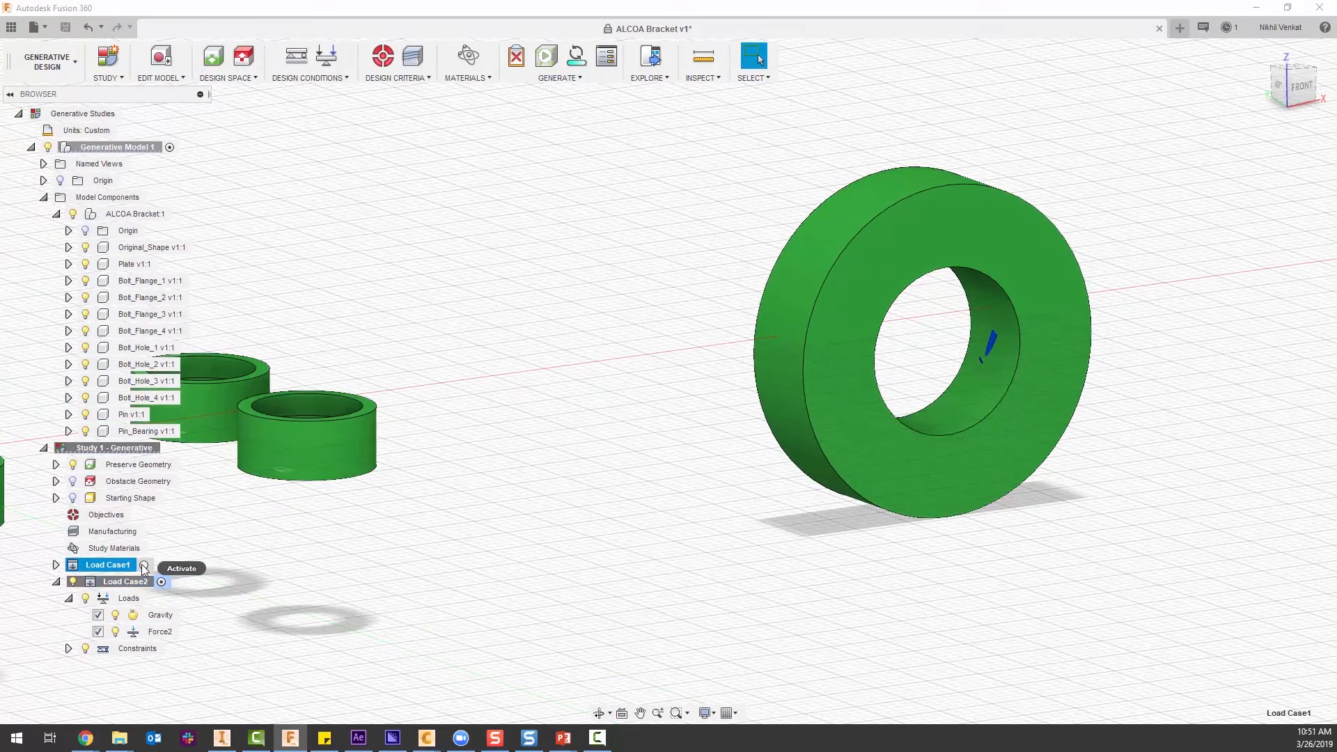
# Activate Load Case1 and show the obstacle geometry and the starting shape in the home view.
pyautogui.click(142, 564)
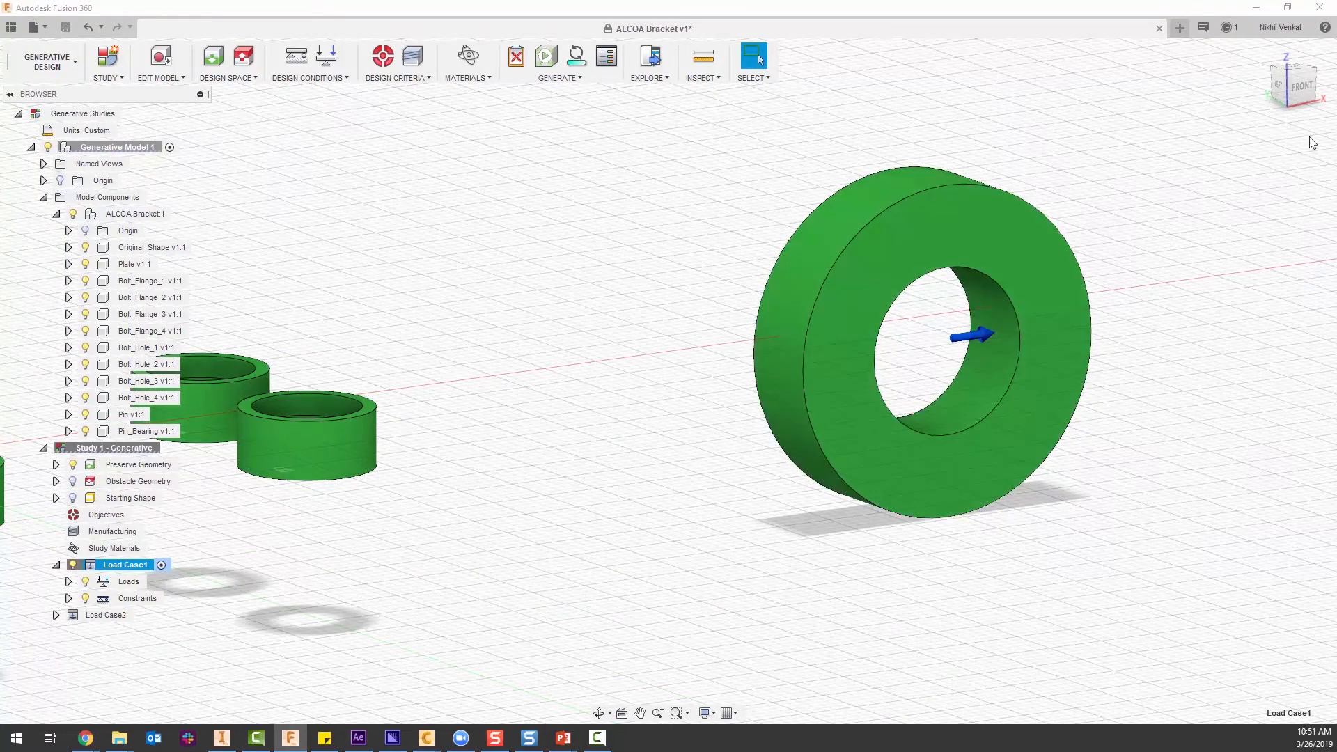
pyautogui.click(1262, 52)
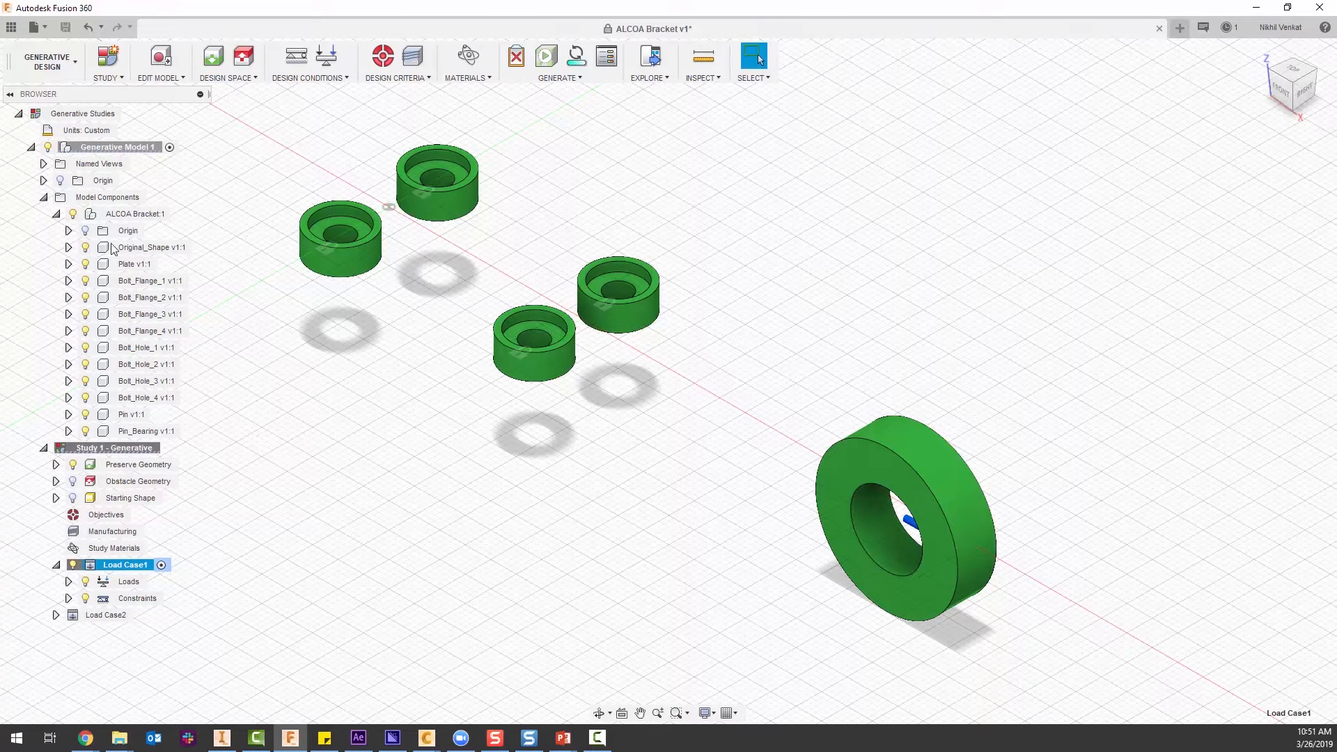
pyautogui.click(73, 481)
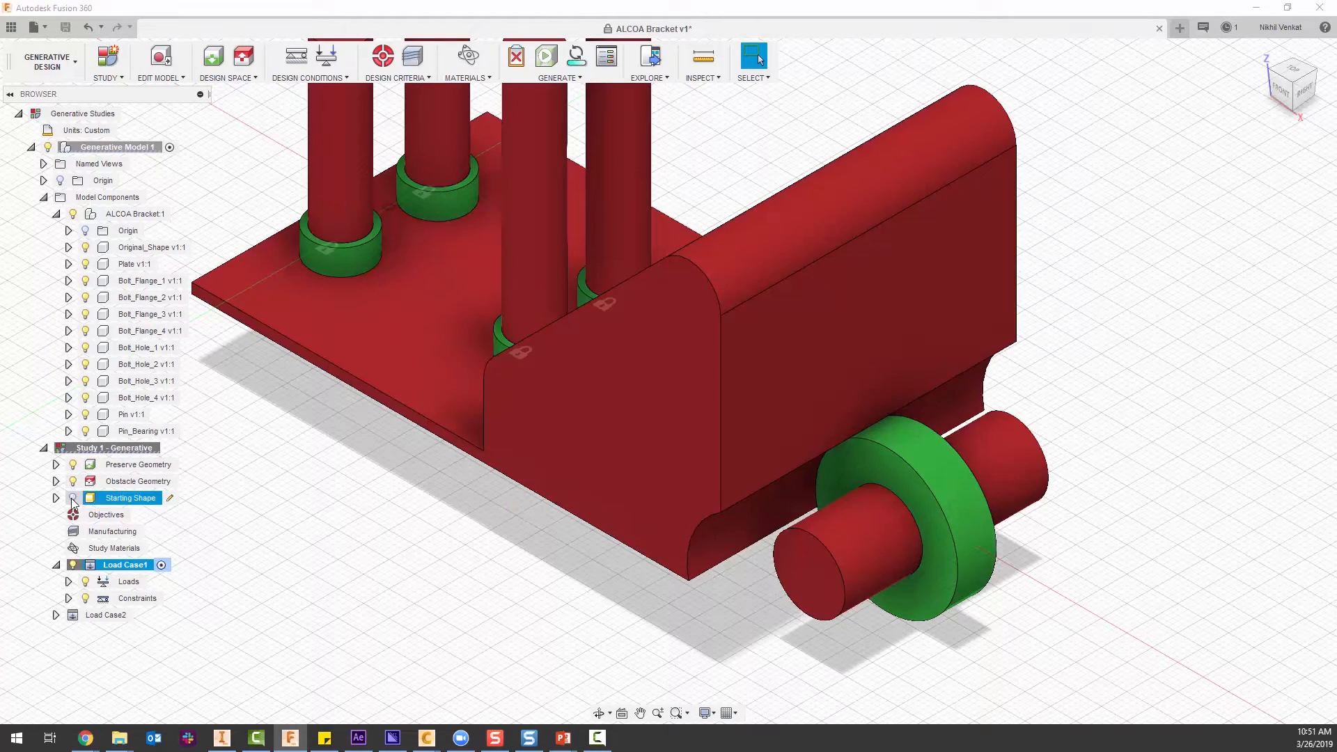
pyautogui.click(71, 497)
pyautogui.click(1261, 51)
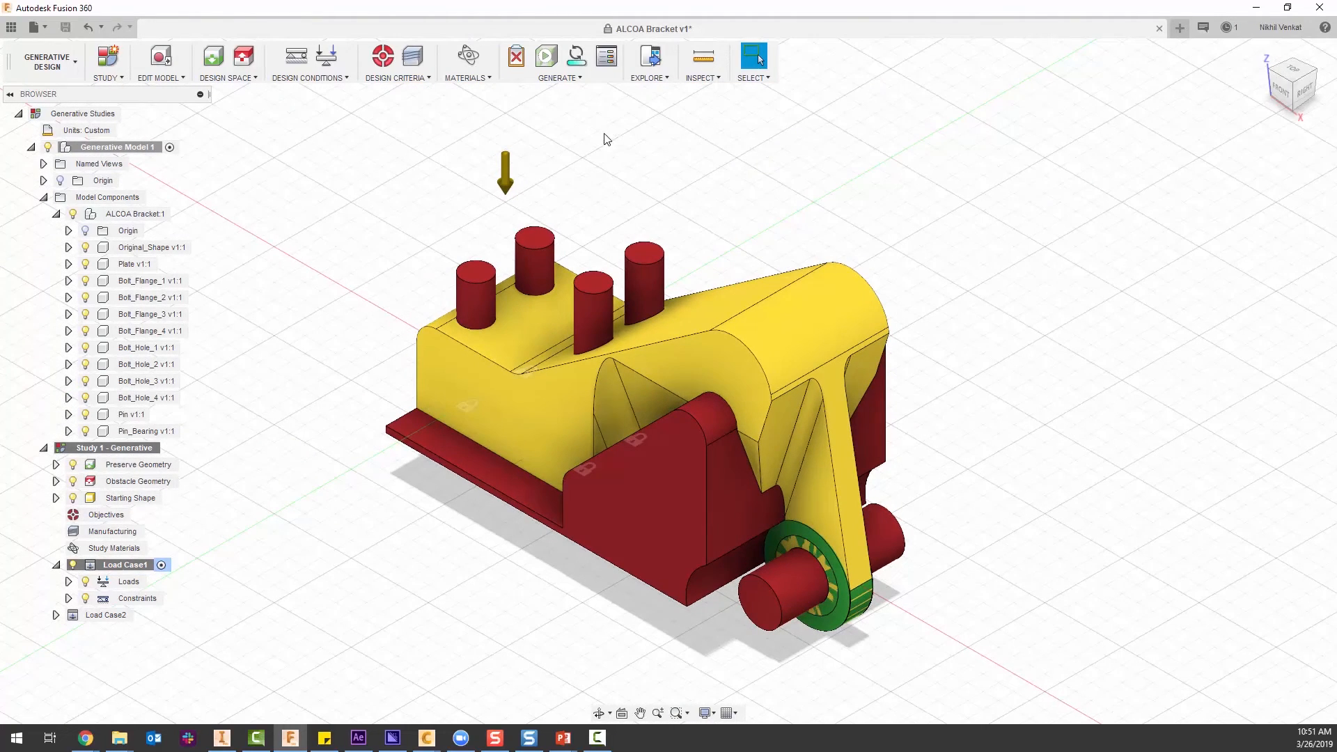
# Set the study's safety factor limit to 1.5 with Minimize Mass as the objective.
pyautogui.click(395, 78)
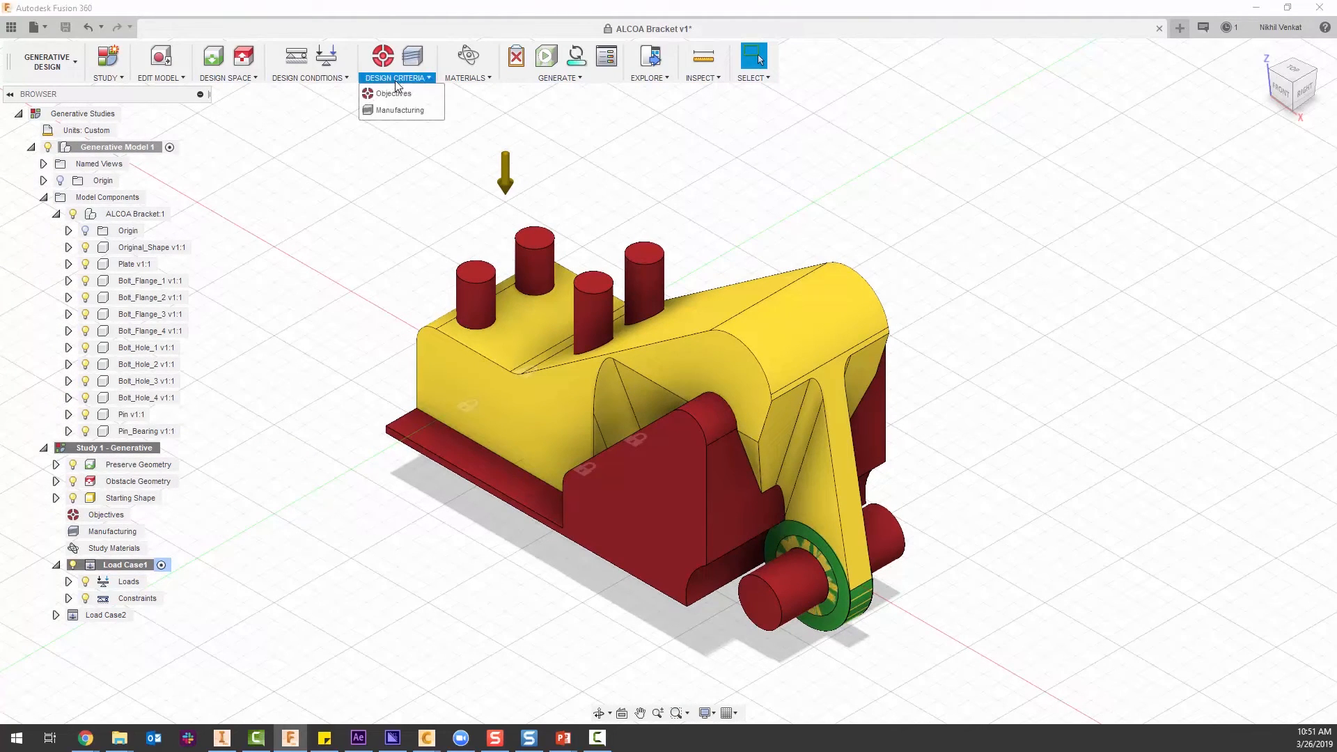
pyautogui.click(390, 93)
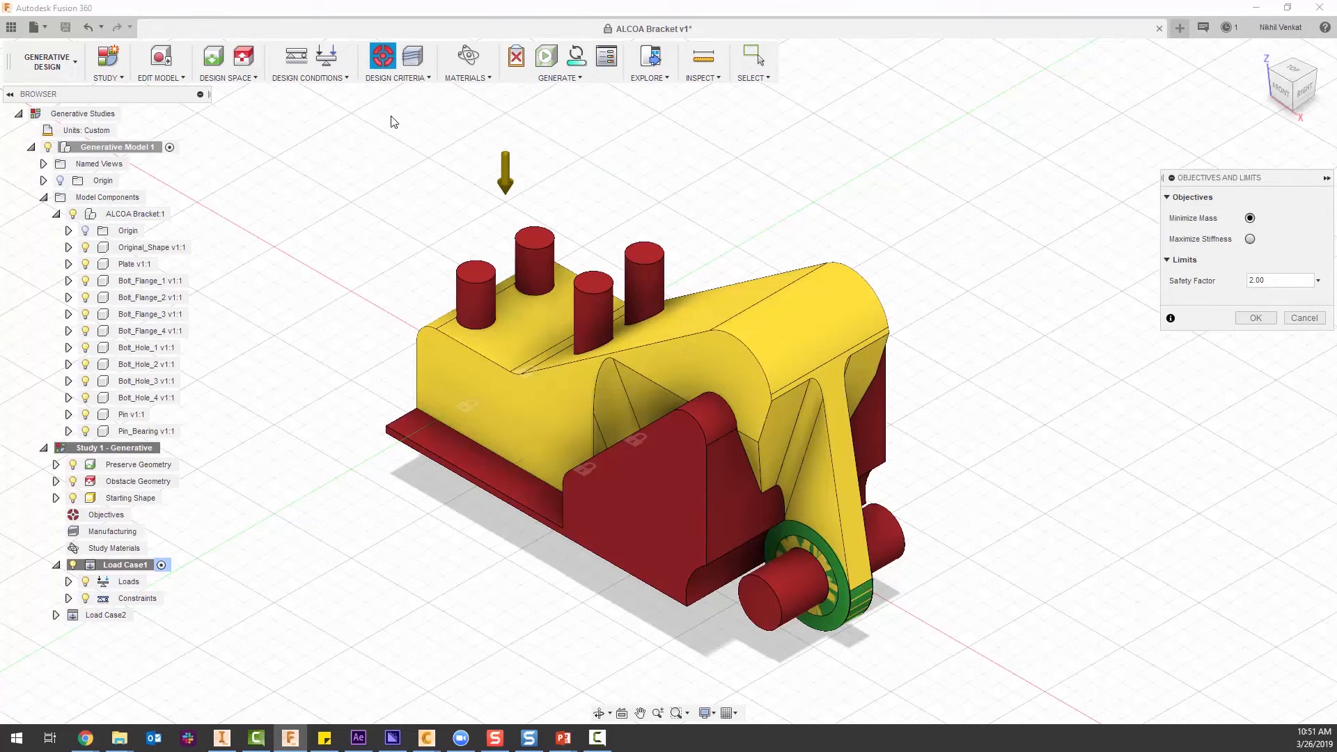
pyautogui.moveTo(1251, 181); pyautogui.dragTo(1077, 156)
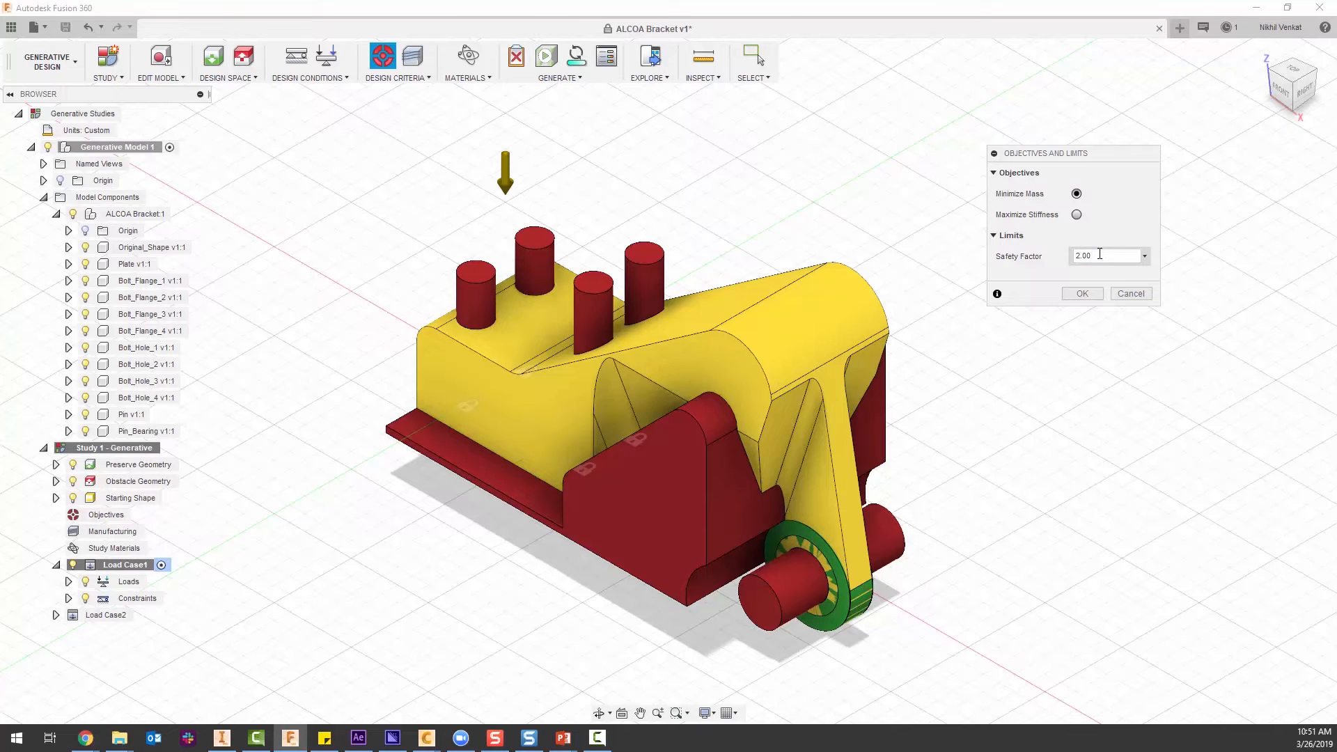
pyautogui.moveTo(1098, 254); pyautogui.dragTo(1073, 255)
pyautogui.write('1.5')
pyautogui.click(1082, 293)
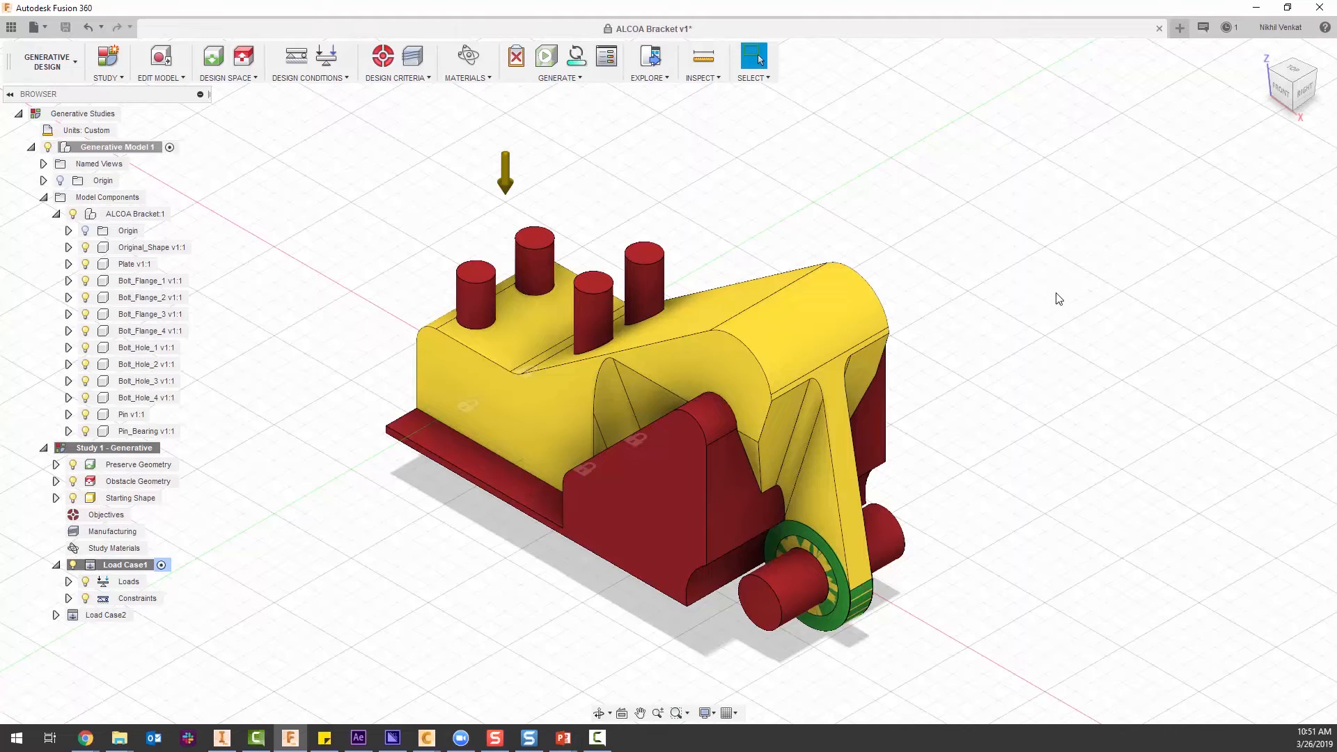
# Add a second milling configuration to the manufacturing criteria and set it to 5-axis.
pyautogui.click(416, 60)
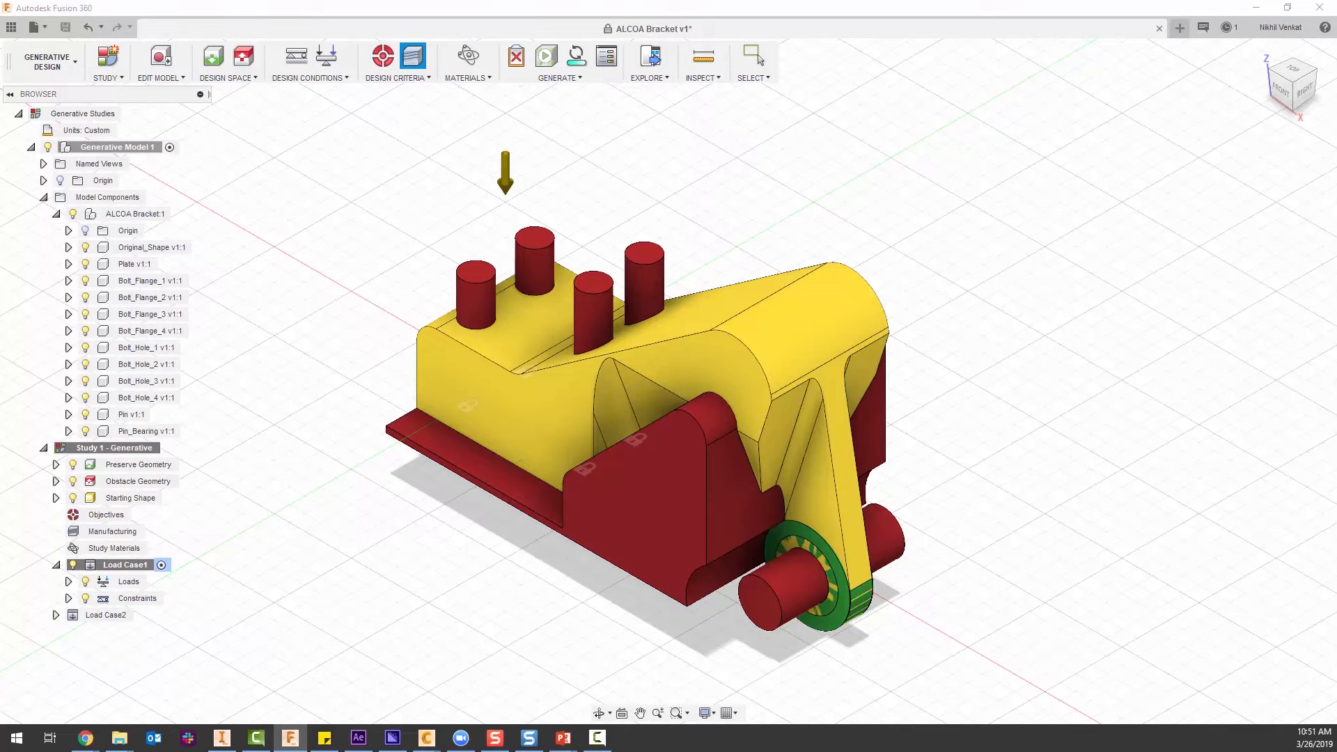
pyautogui.moveTo(736, 178); pyautogui.dragTo(953, 104)
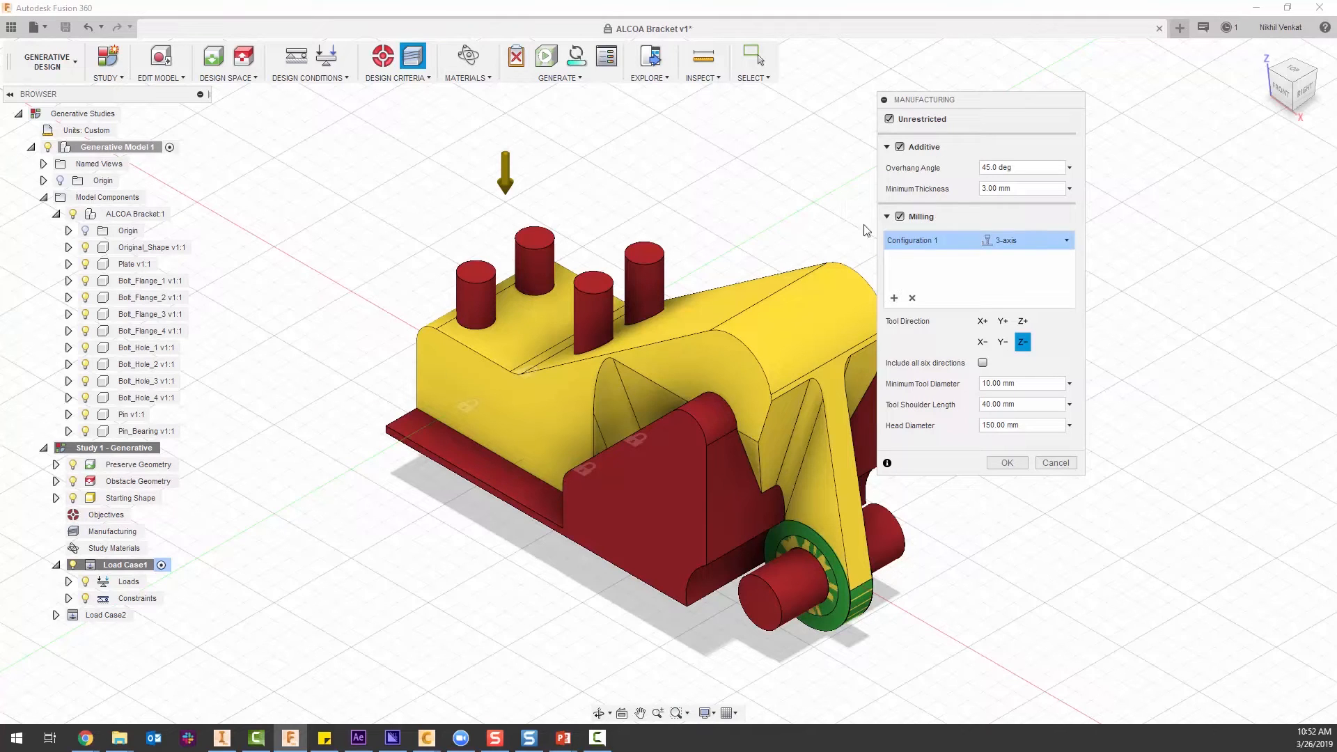
pyautogui.click(1050, 239)
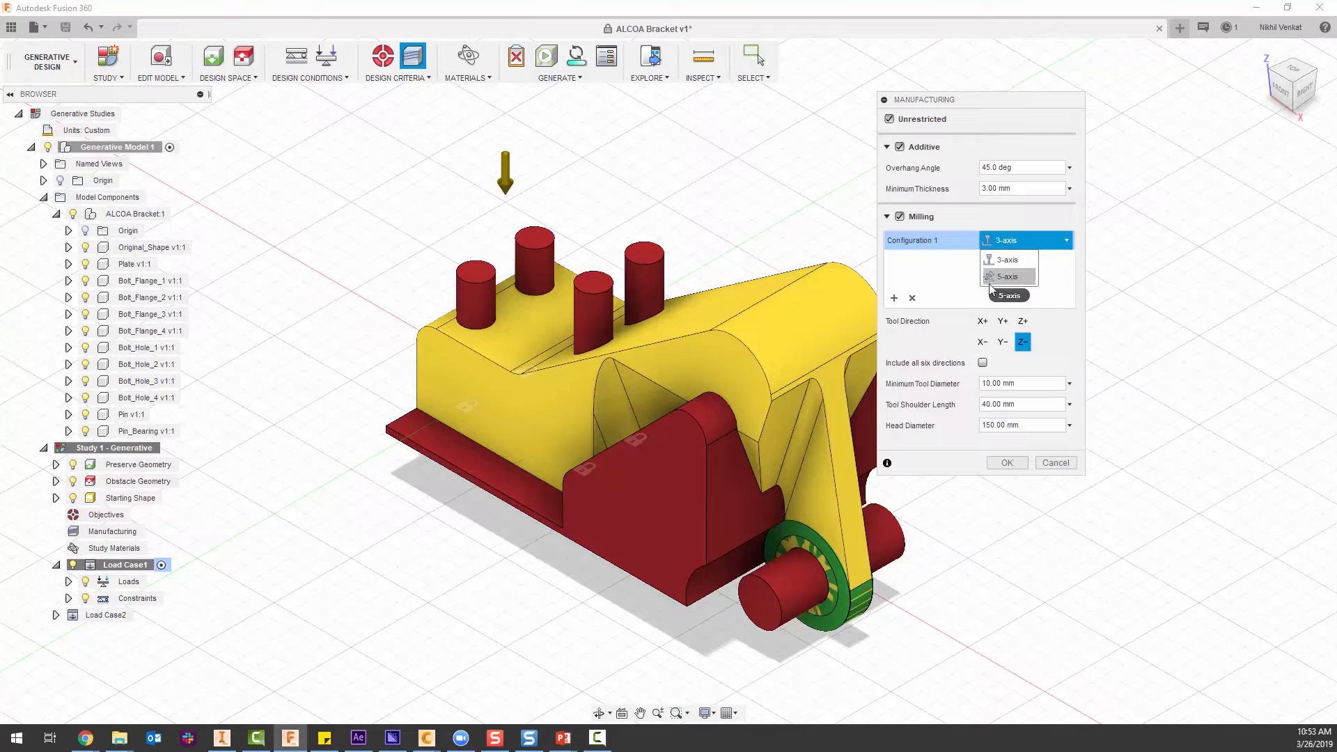
pyautogui.click(941, 275)
pyautogui.click(894, 297)
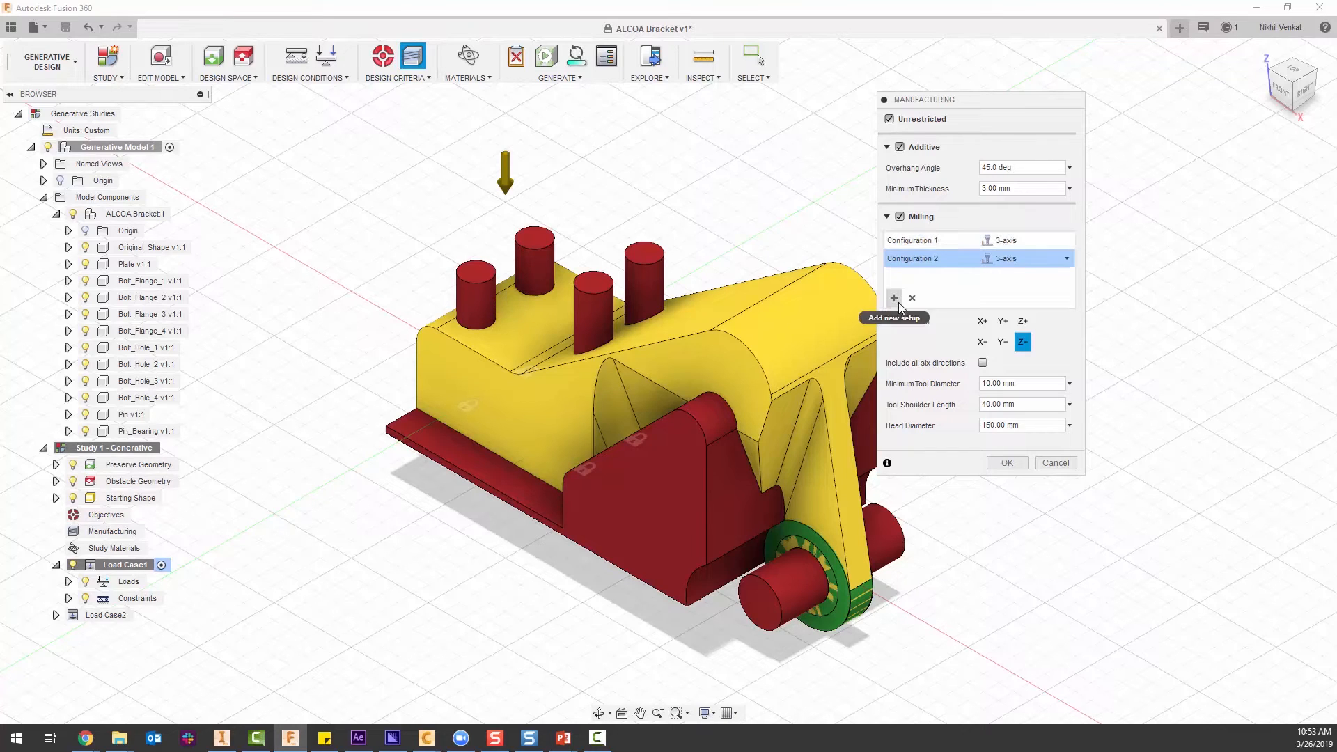
pyautogui.click(1010, 258)
pyautogui.click(1011, 295)
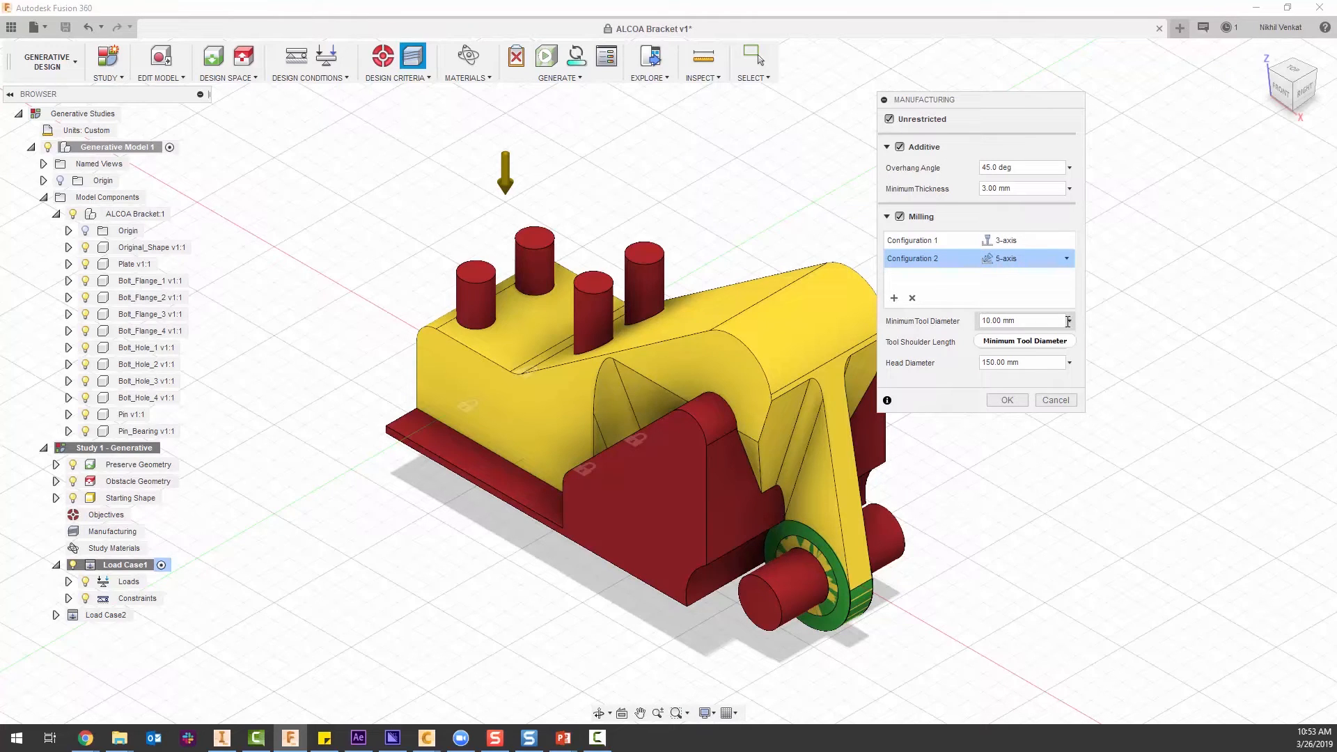
# Set the 5-axis configuration's minimum tool diameter to 7.50 mm, edit its head diameter and accept the manufacturing criteria.
pyautogui.click(988, 321)
pyautogui.click(988, 321)
pyautogui.press('BackSpace')
pyautogui.press('BackSpace')
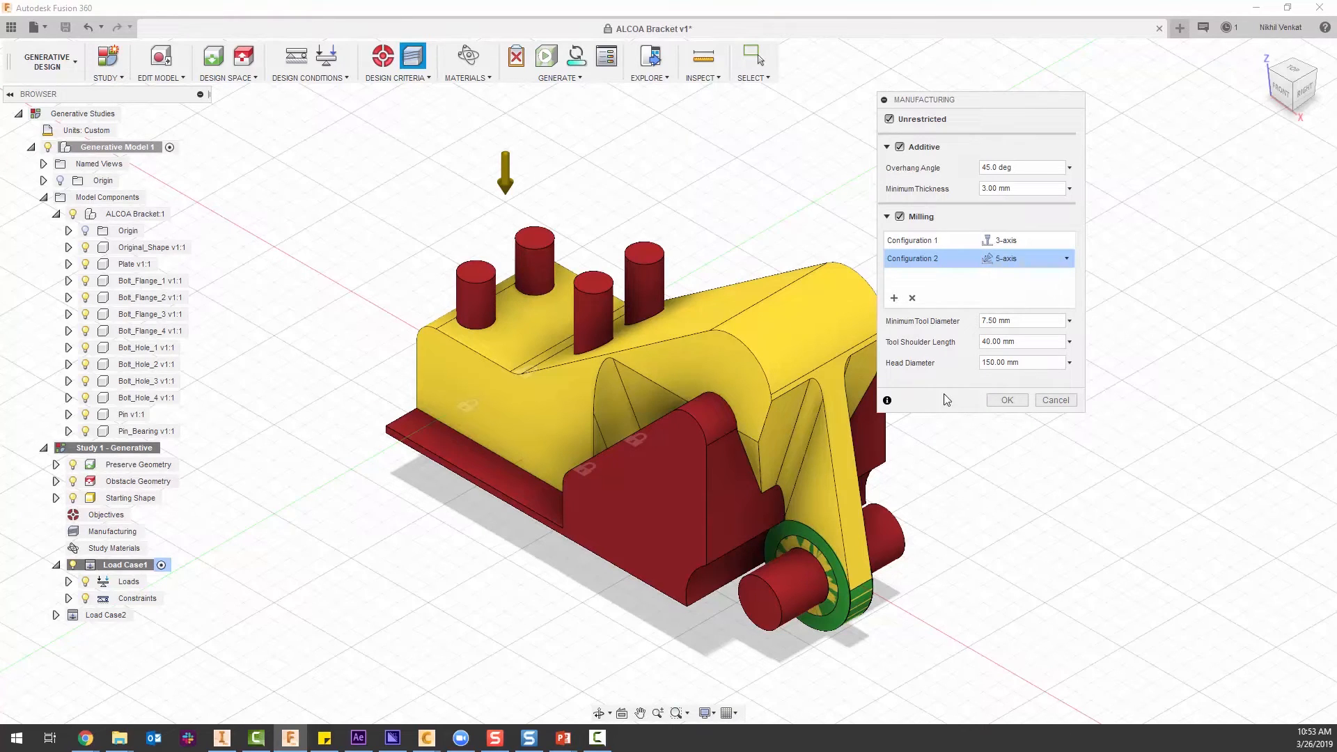
pyautogui.click(992, 362)
pyautogui.write('8')
pyautogui.click(1006, 400)
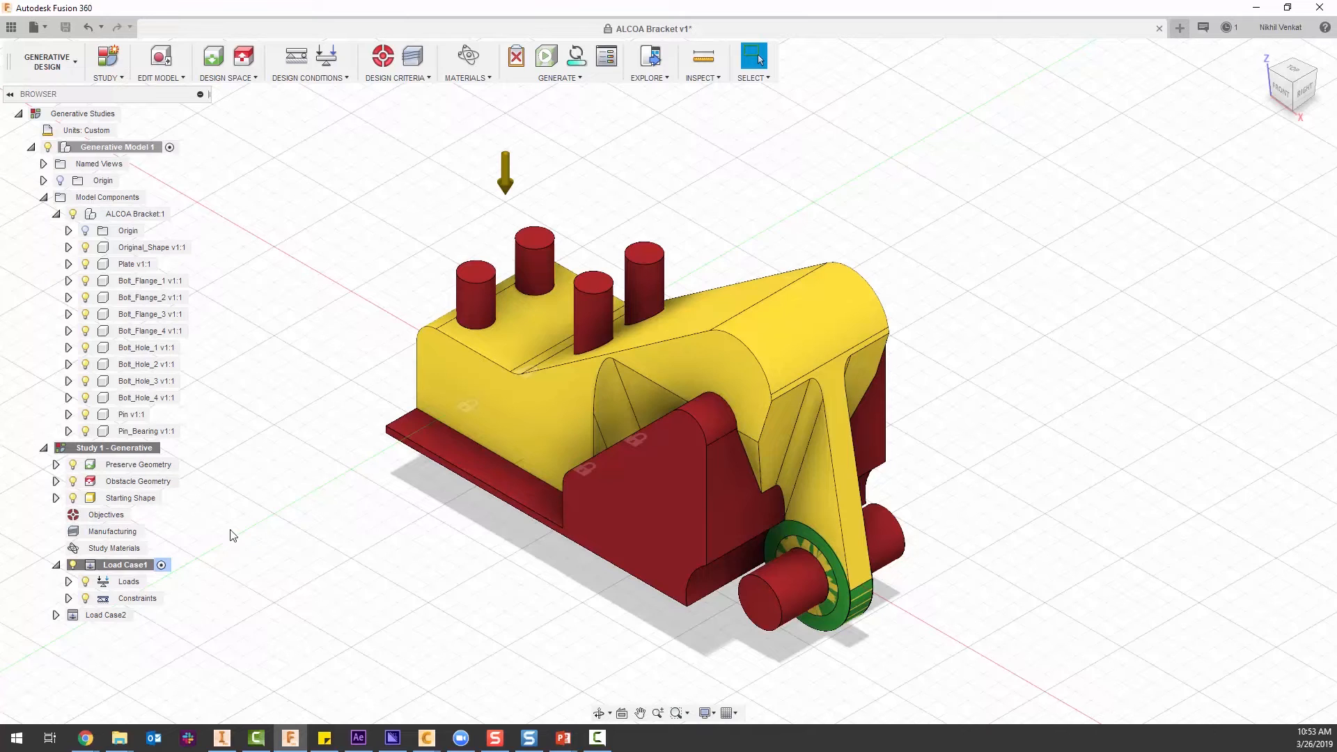
# Add Aluminum from the Metal category of the Fusion 360 Material Library to the study materials.
pyautogui.scroll(2, 353, 277)
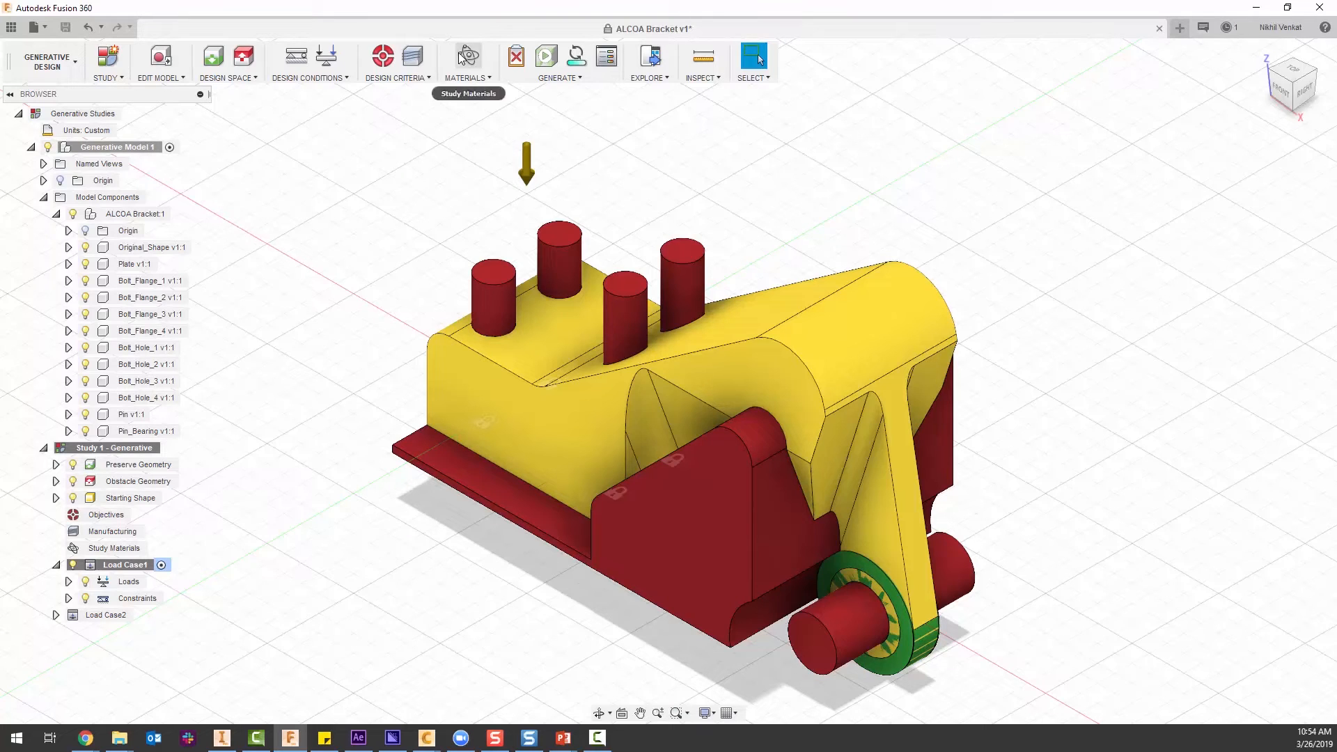
pyautogui.click(484, 69)
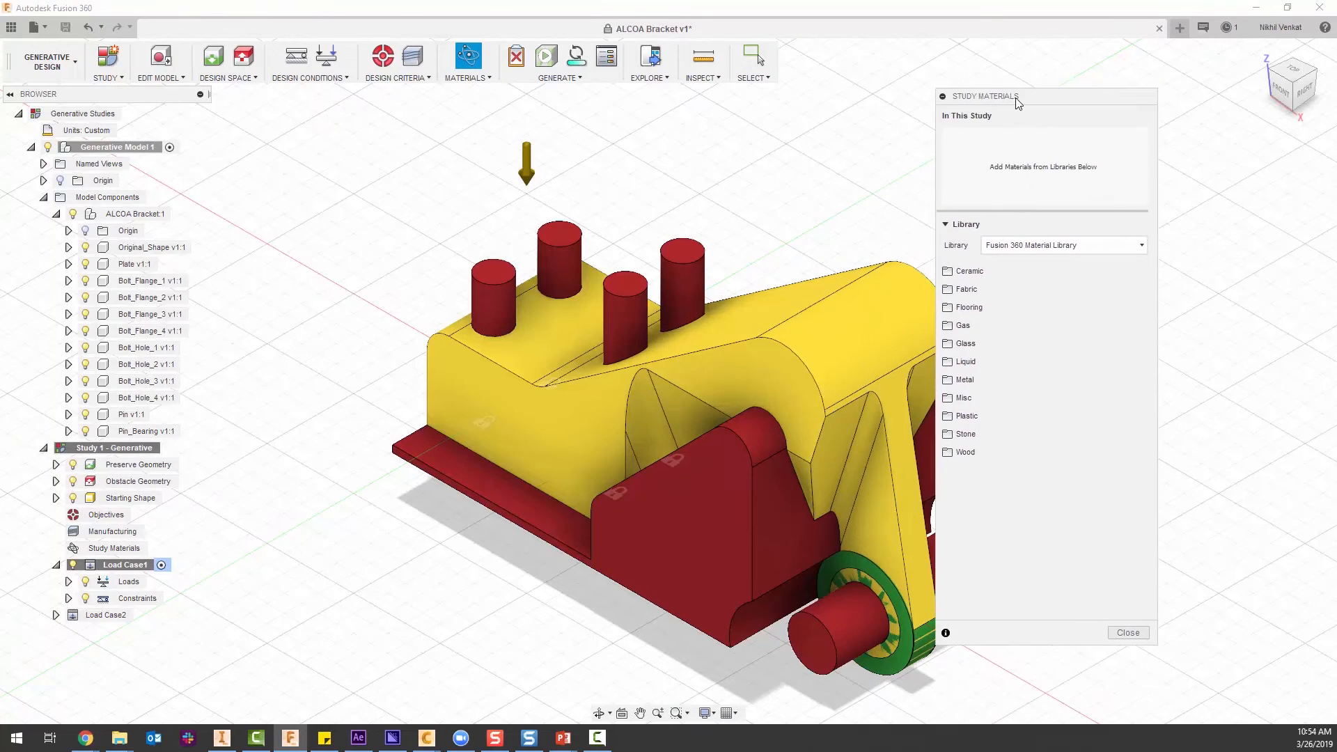
pyautogui.moveTo(1024, 96); pyautogui.dragTo(1097, 97)
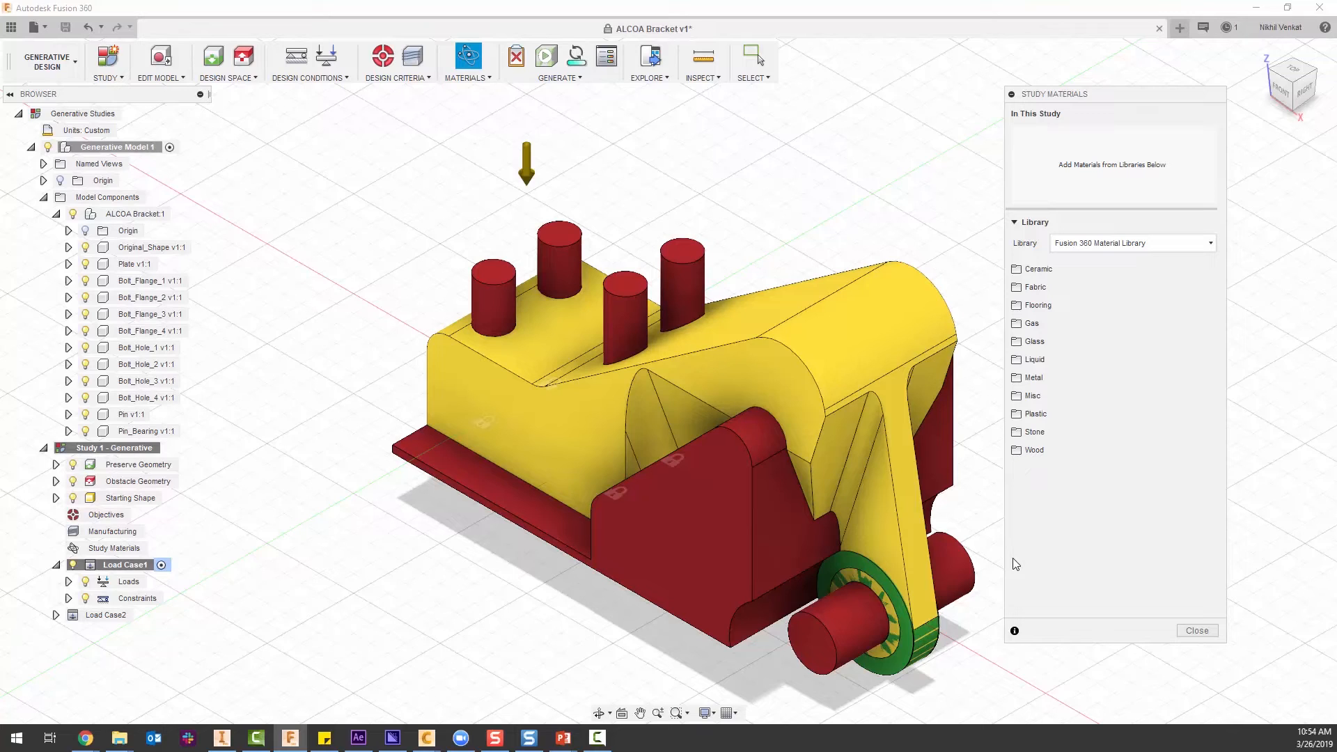
pyautogui.click(1060, 382)
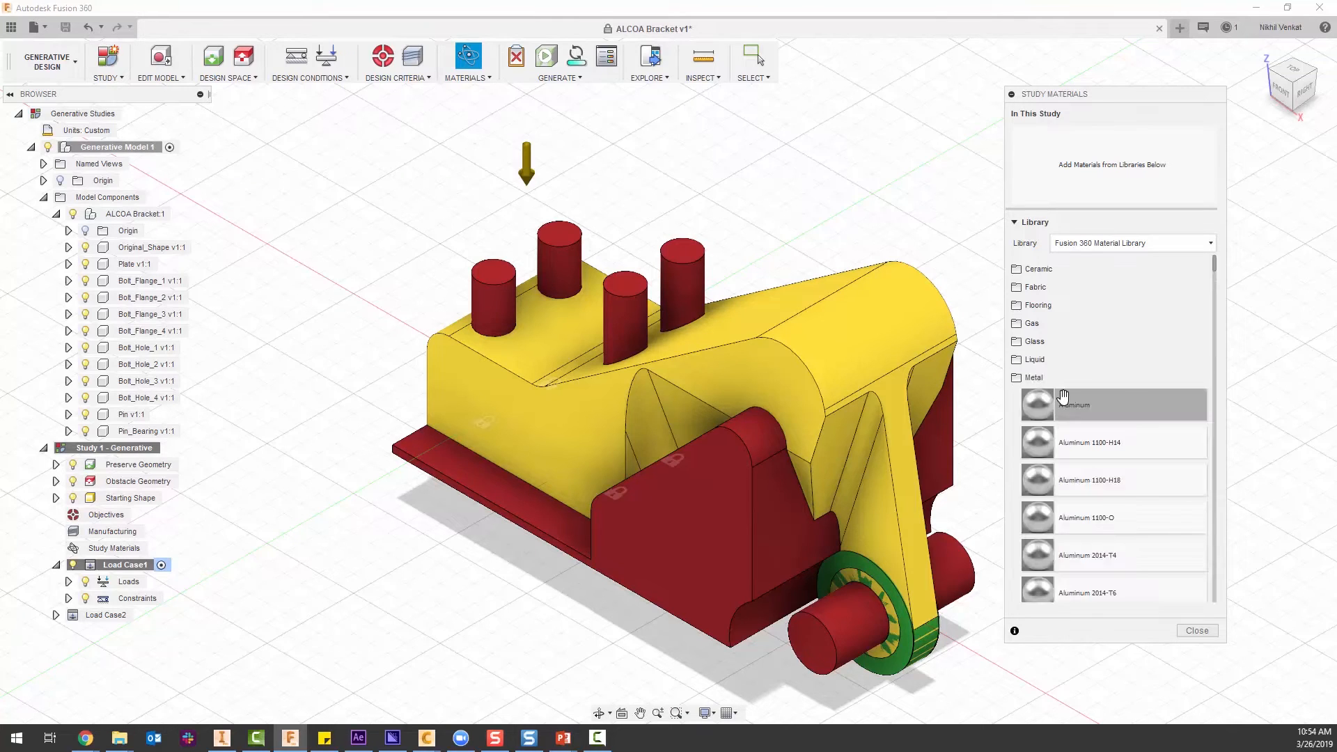
pyautogui.moveTo(1089, 400); pyautogui.dragTo(1033, 157)
# Add the metals Iron, Cast, Stainless Steel and Steel to the study materials and finish the material selection.
pyautogui.scroll(-3, 1068, 461)
pyautogui.scroll(-3, 1068, 462)
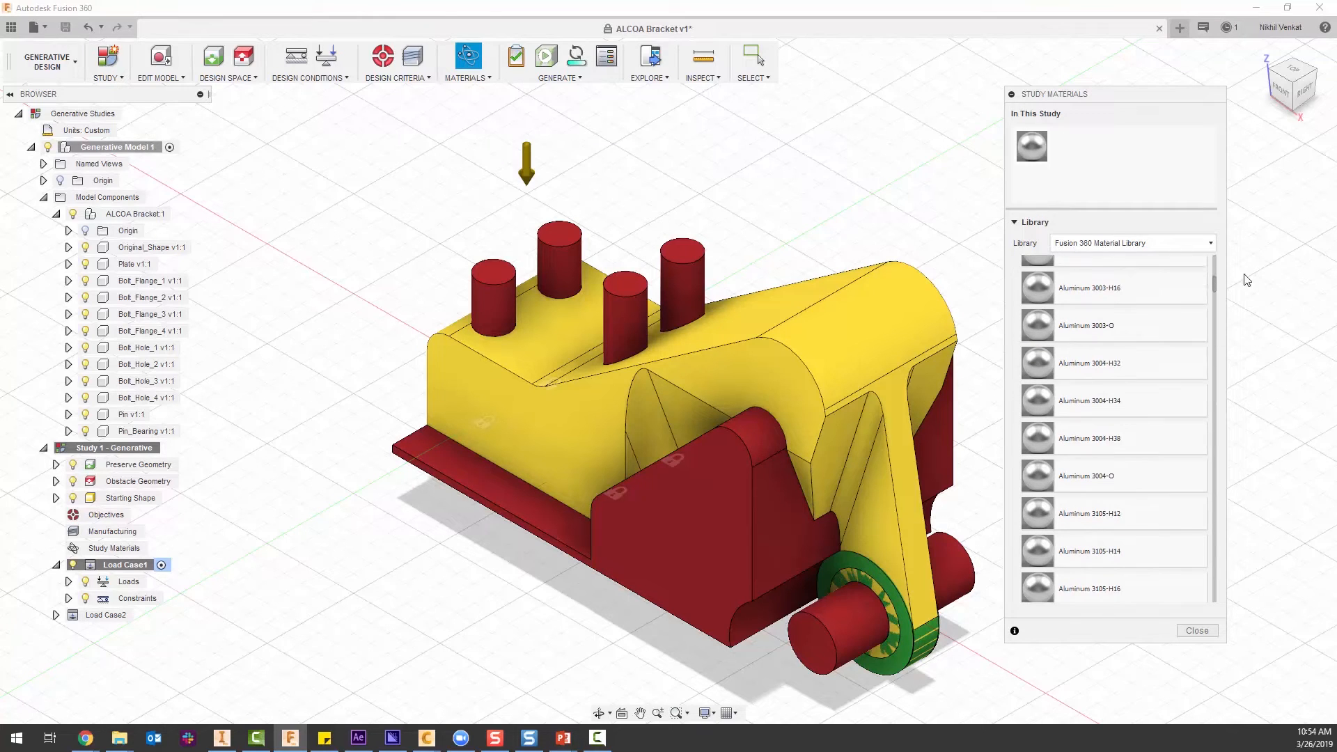
pyautogui.moveTo(1215, 289); pyautogui.dragTo(1199, 380)
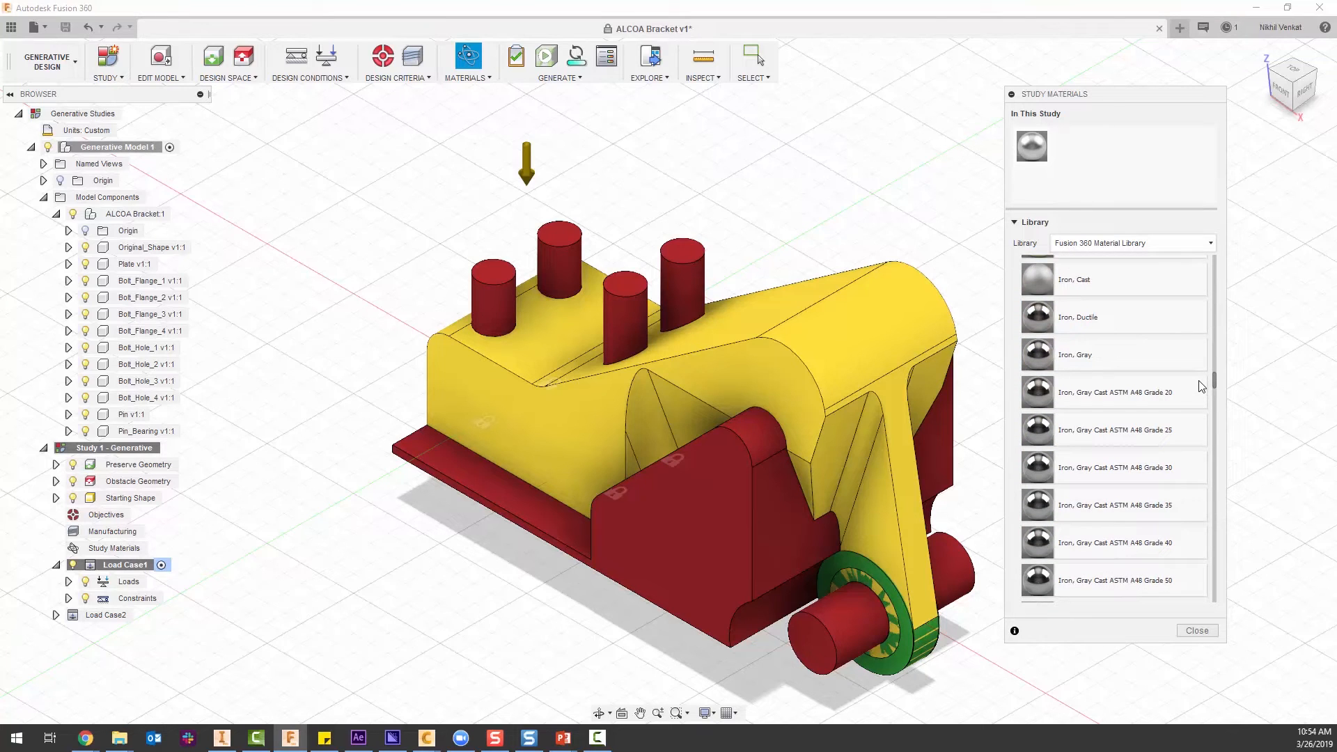
pyautogui.moveTo(1135, 282); pyautogui.dragTo(1126, 189)
pyautogui.moveTo(1216, 385); pyautogui.dragTo(1210, 417)
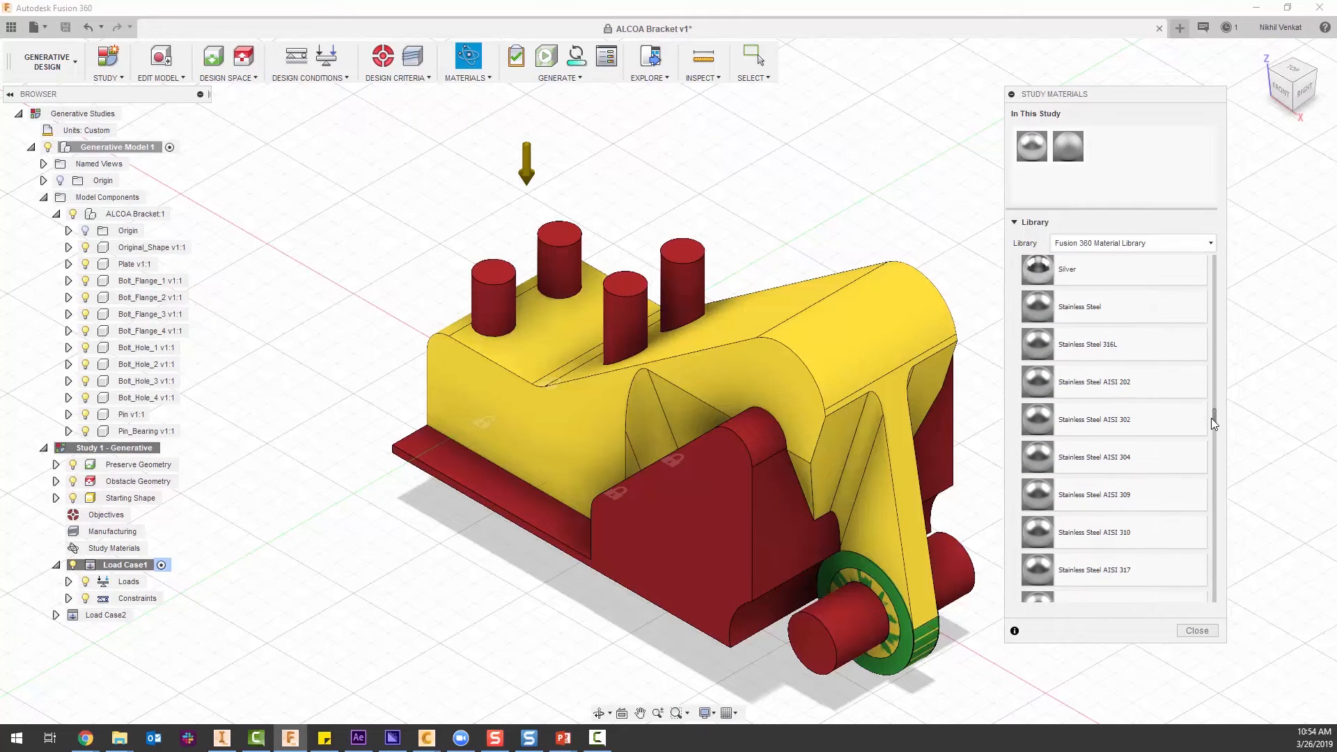
pyautogui.moveTo(1131, 310); pyautogui.dragTo(1114, 163)
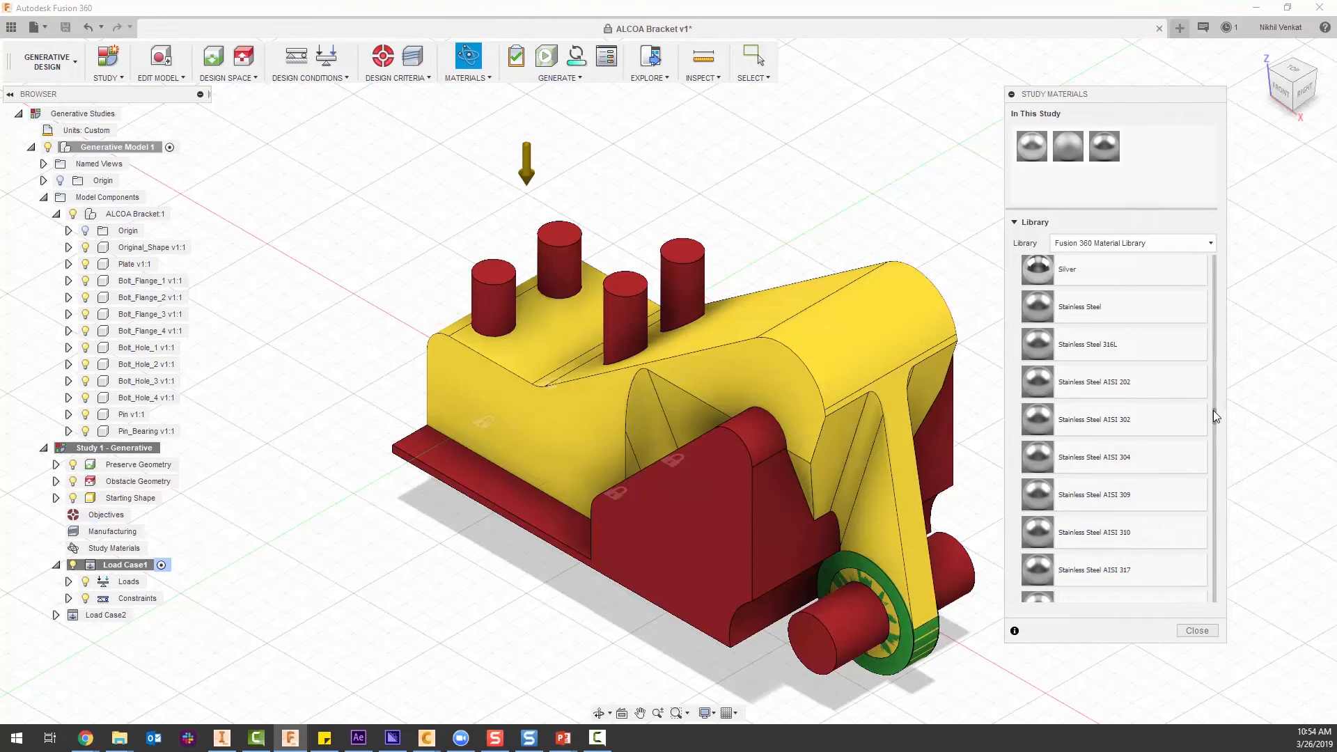
pyautogui.moveTo(1213, 413); pyautogui.dragTo(1155, 183)
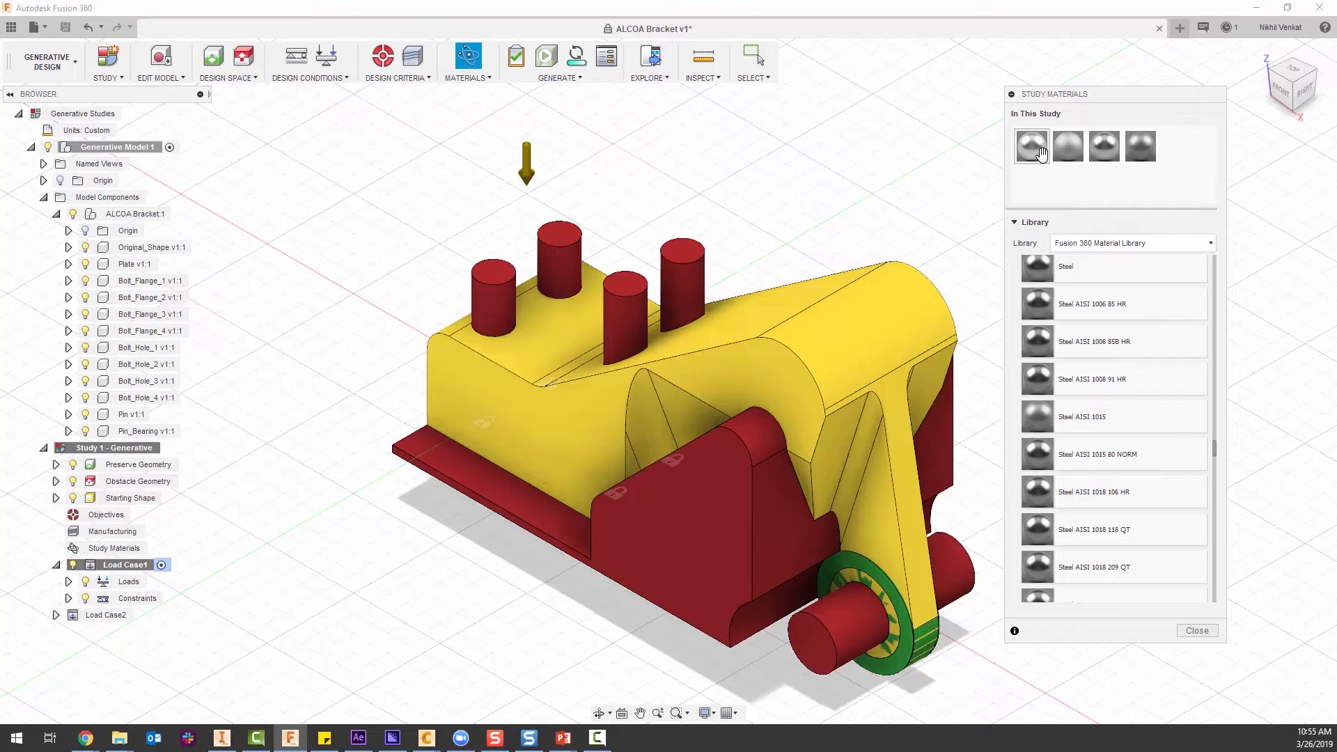
pyautogui.moveTo(1214, 437); pyautogui.dragTo(1212, 592)
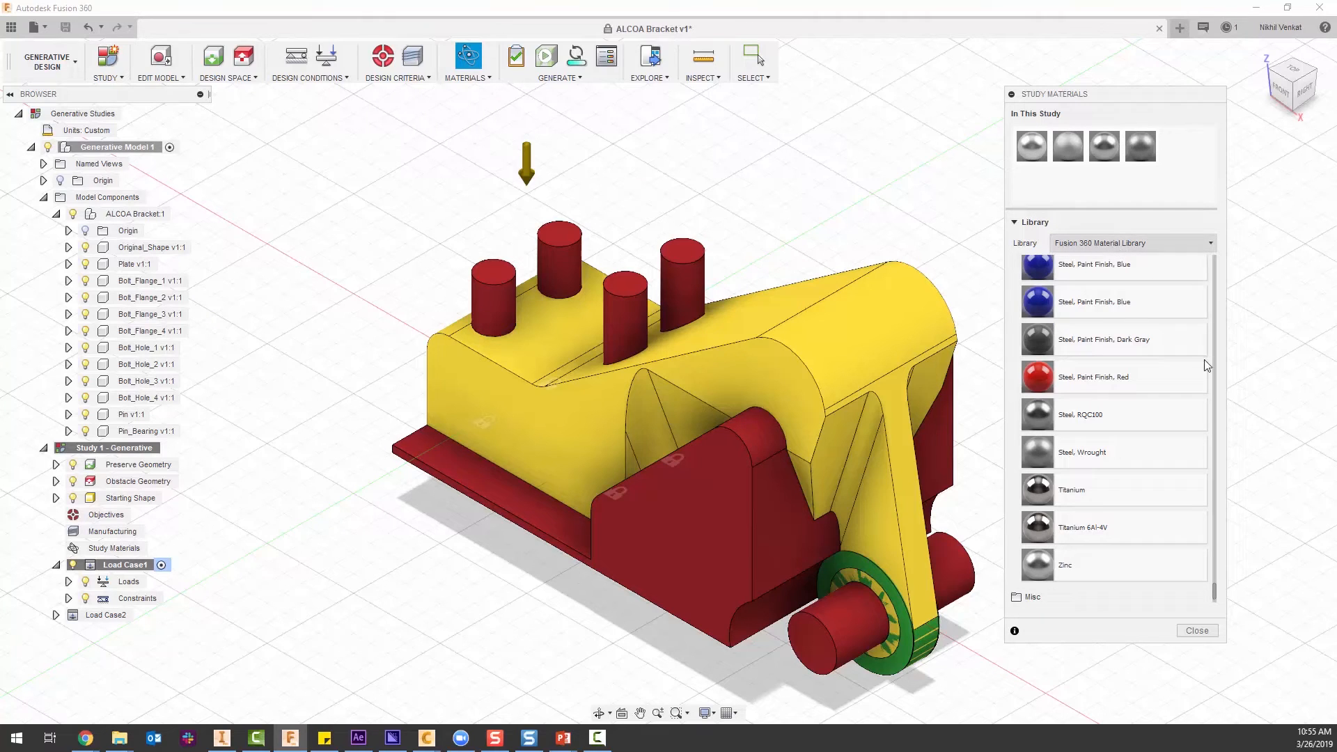
pyautogui.click(1198, 629)
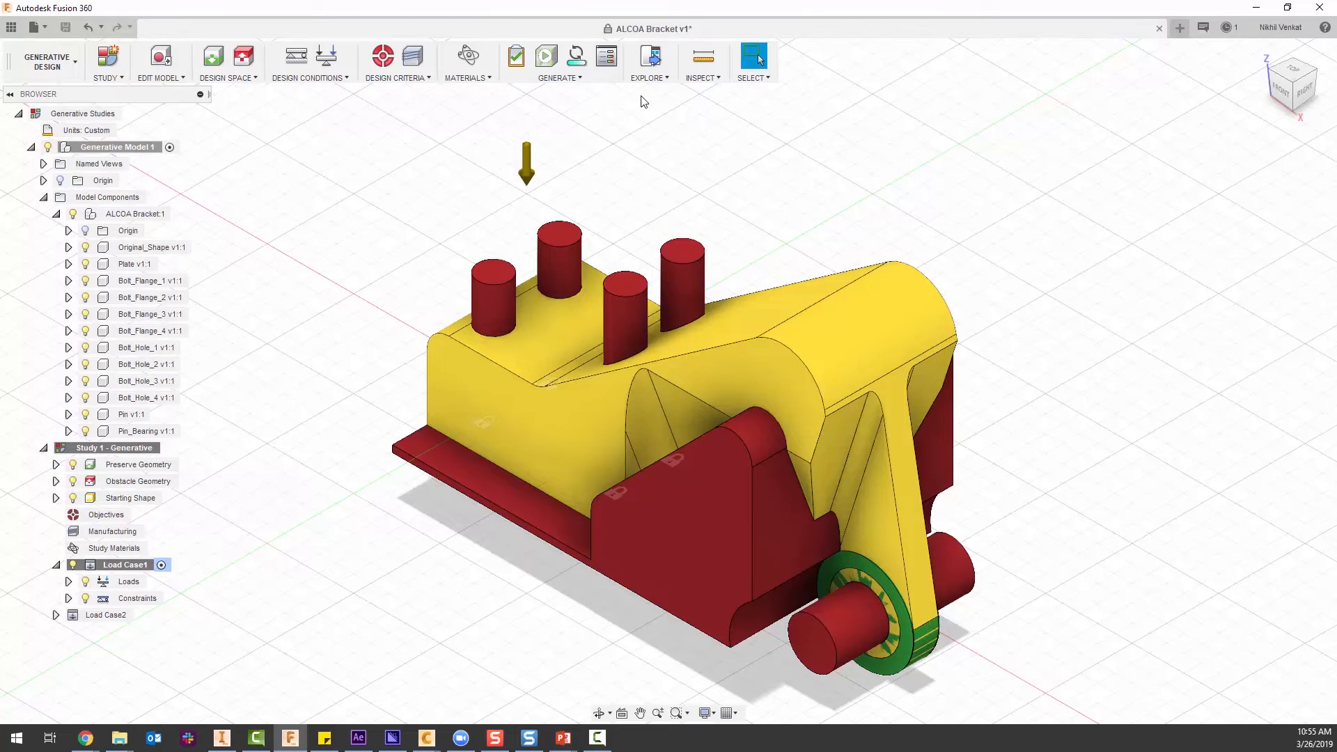
# Run the pre-check on the study setup and generate Study 1 - Generative.
pyautogui.click(516, 60)
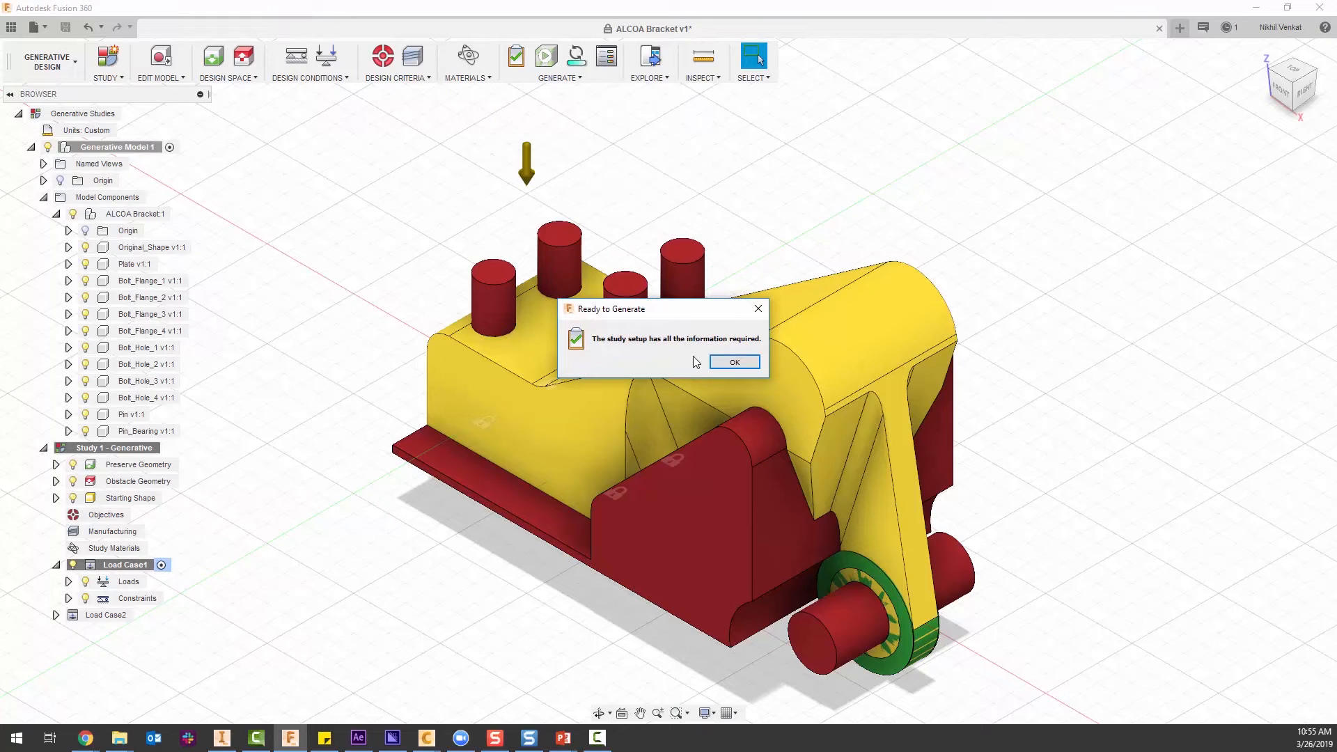
pyautogui.click(727, 362)
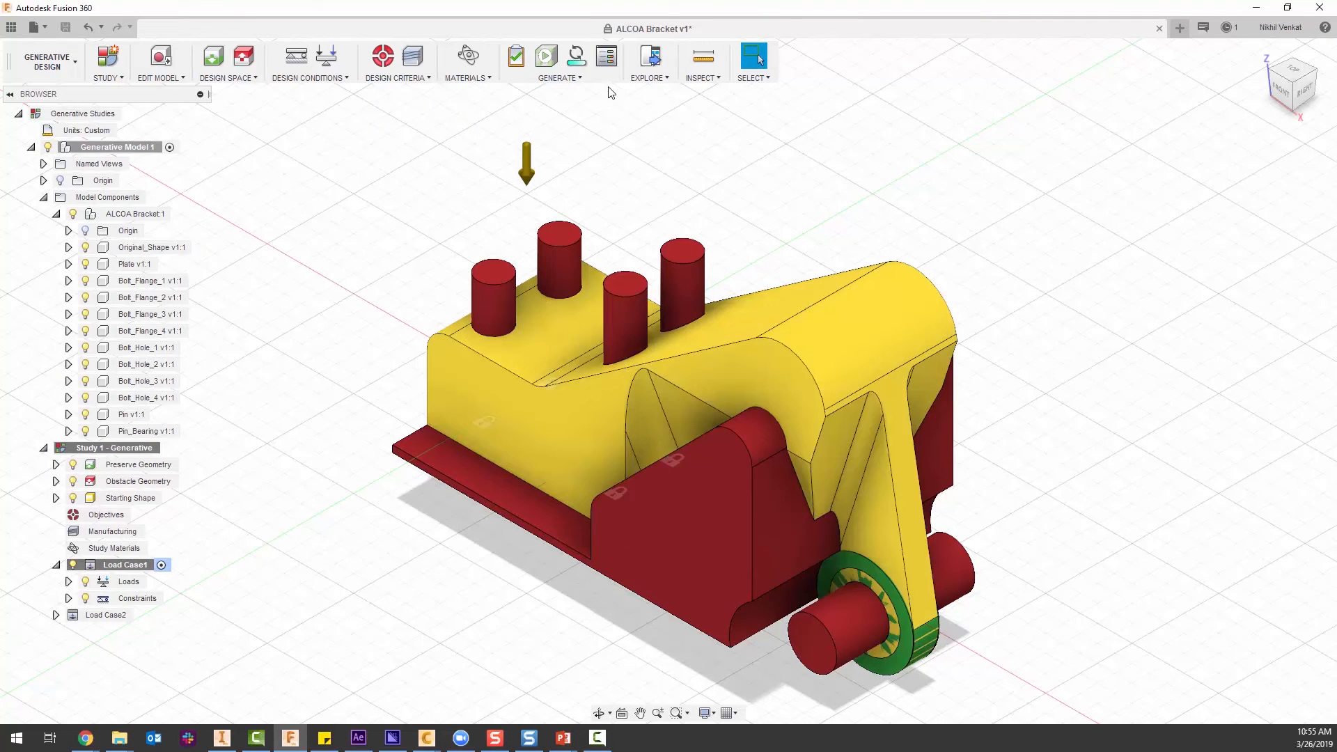
pyautogui.click(560, 78)
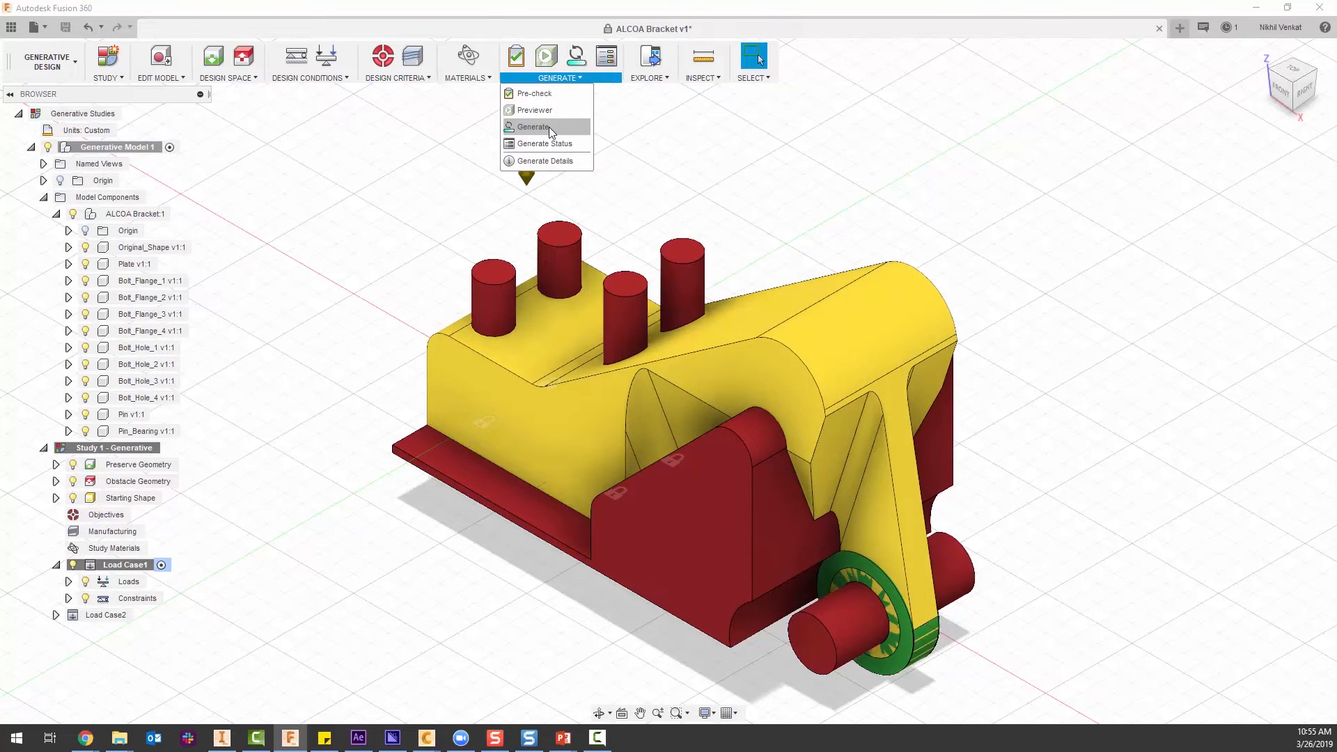
pyautogui.click(549, 127)
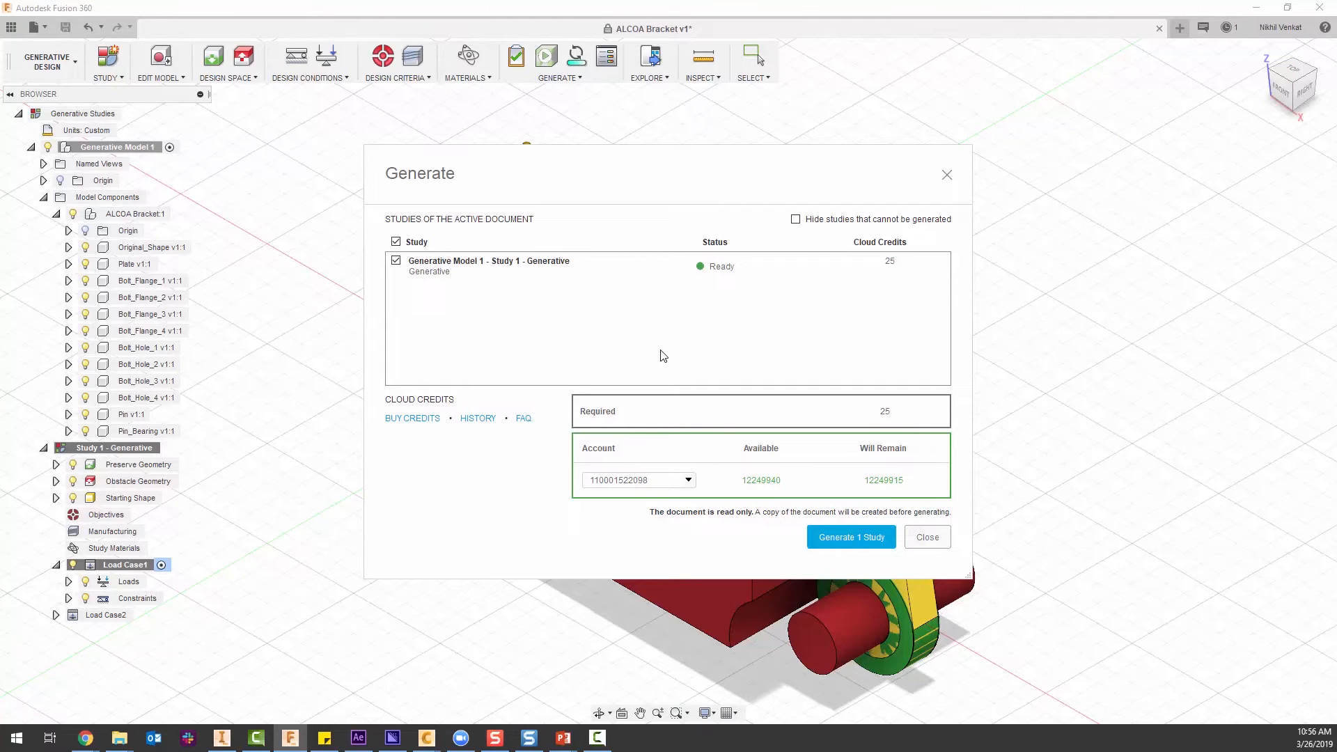
pyautogui.click(842, 537)
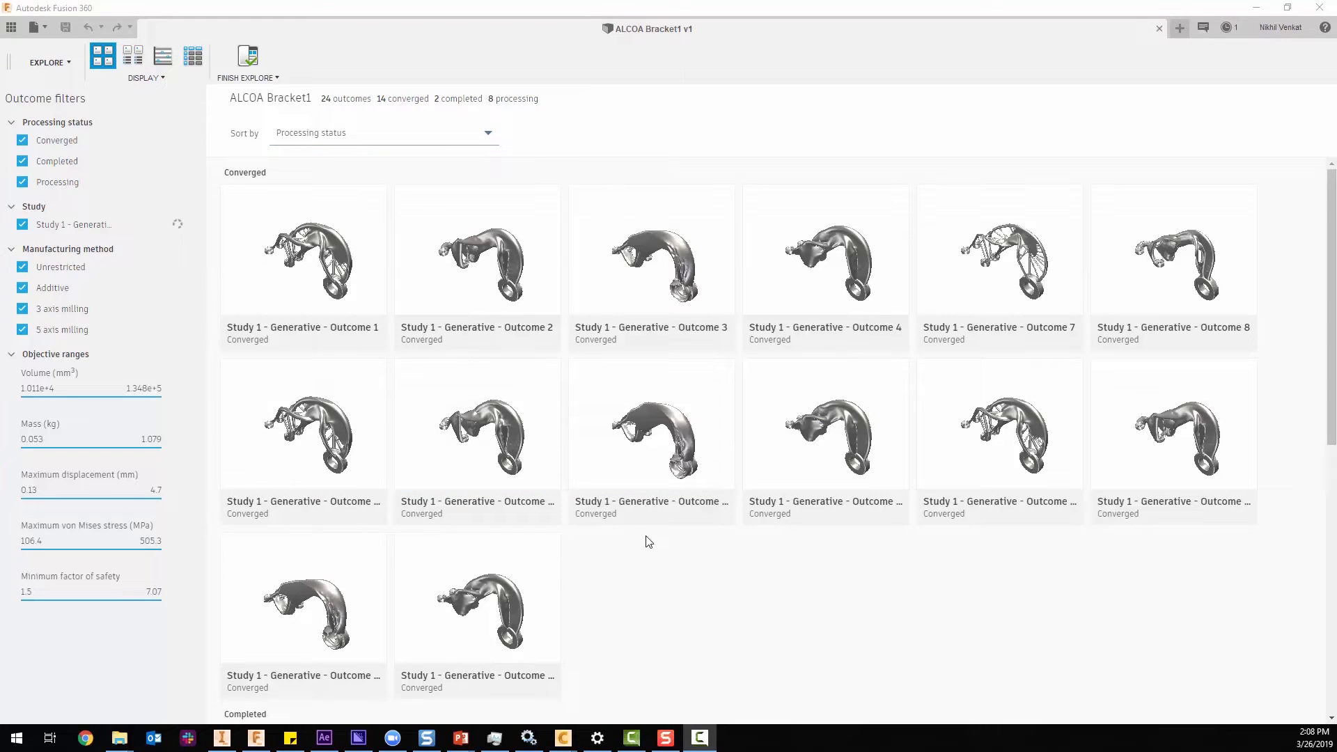
pyautogui.click(463, 134)
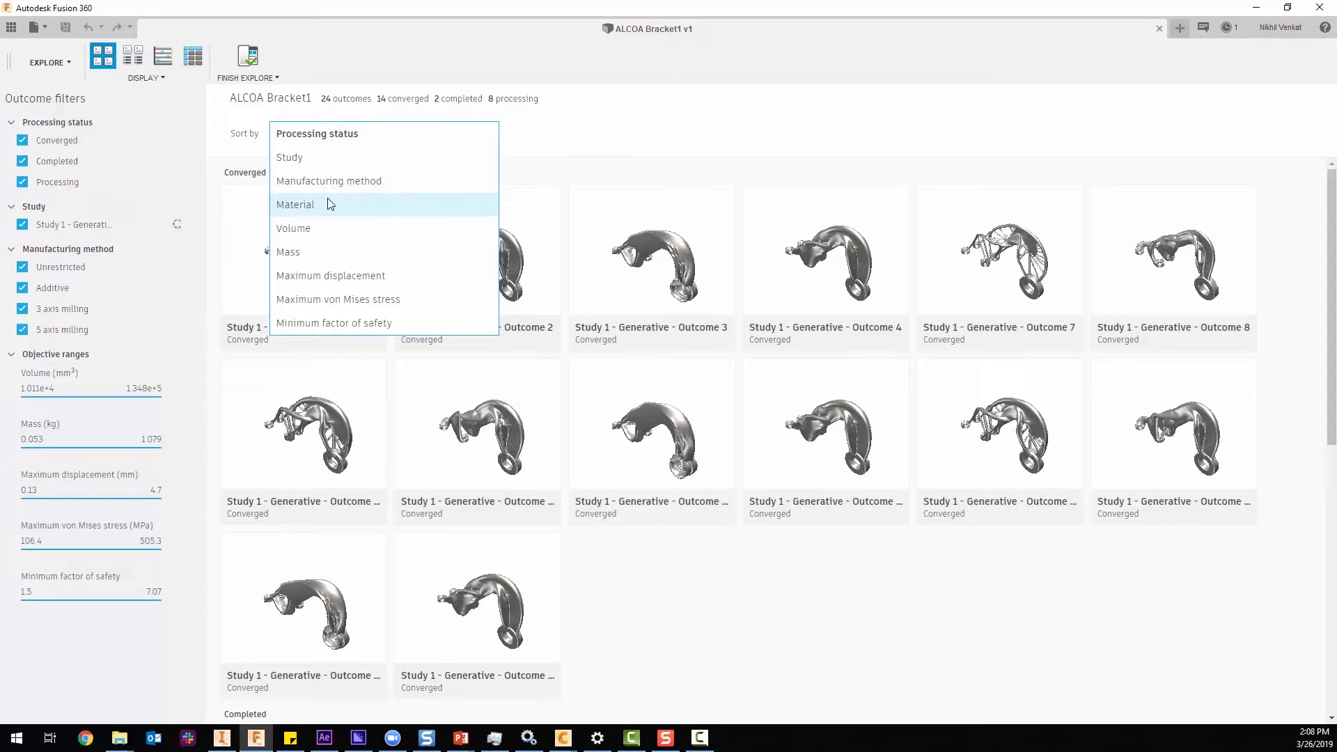
pyautogui.click(517, 150)
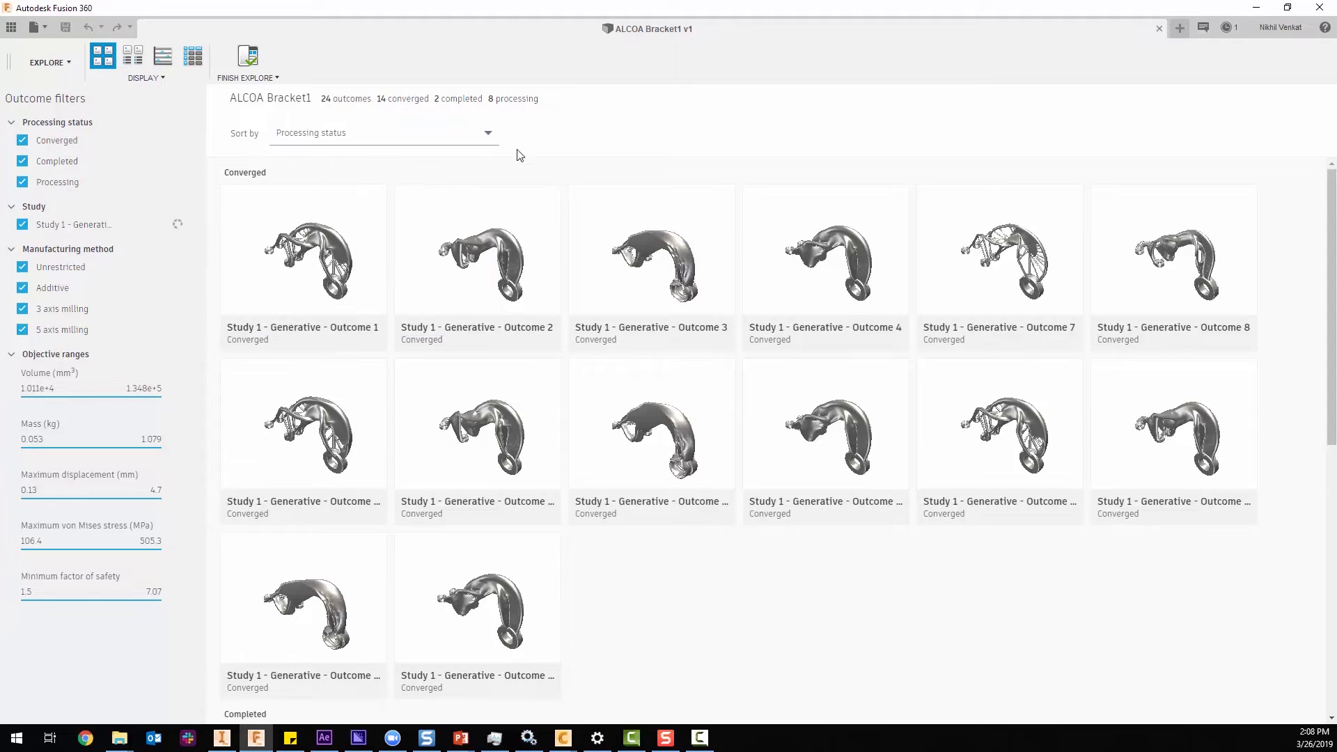
pyautogui.click(332, 140)
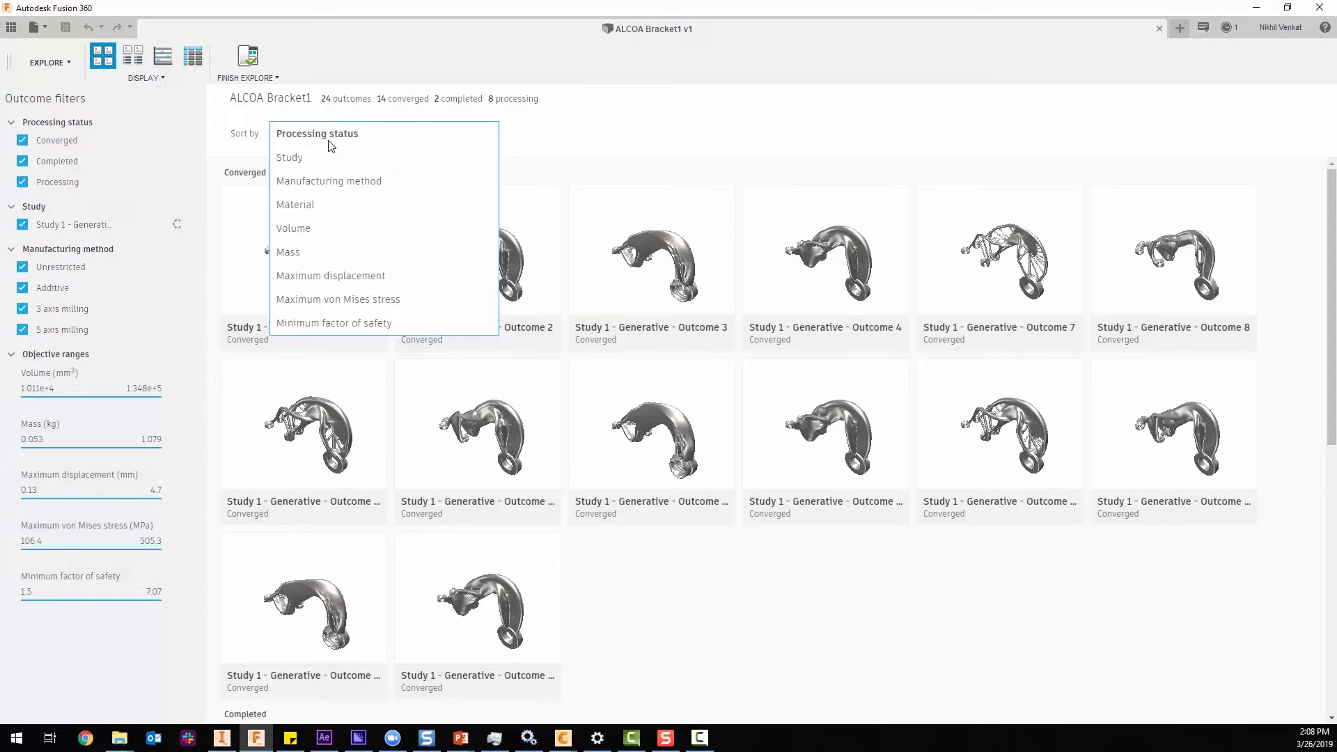
pyautogui.click(454, 145)
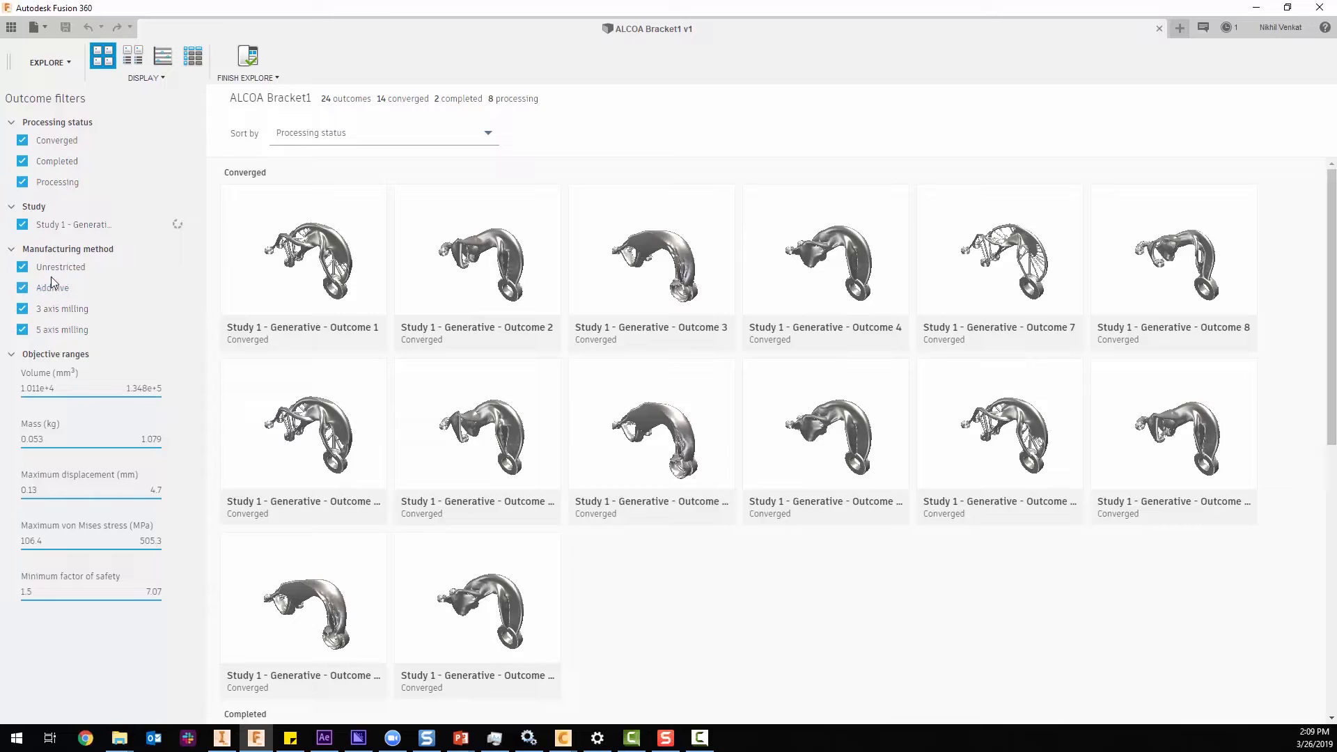
# Filter the outcomes by manufacturing method so only 3 axis milling and 5 axis milling remain.
pyautogui.click(23, 287)
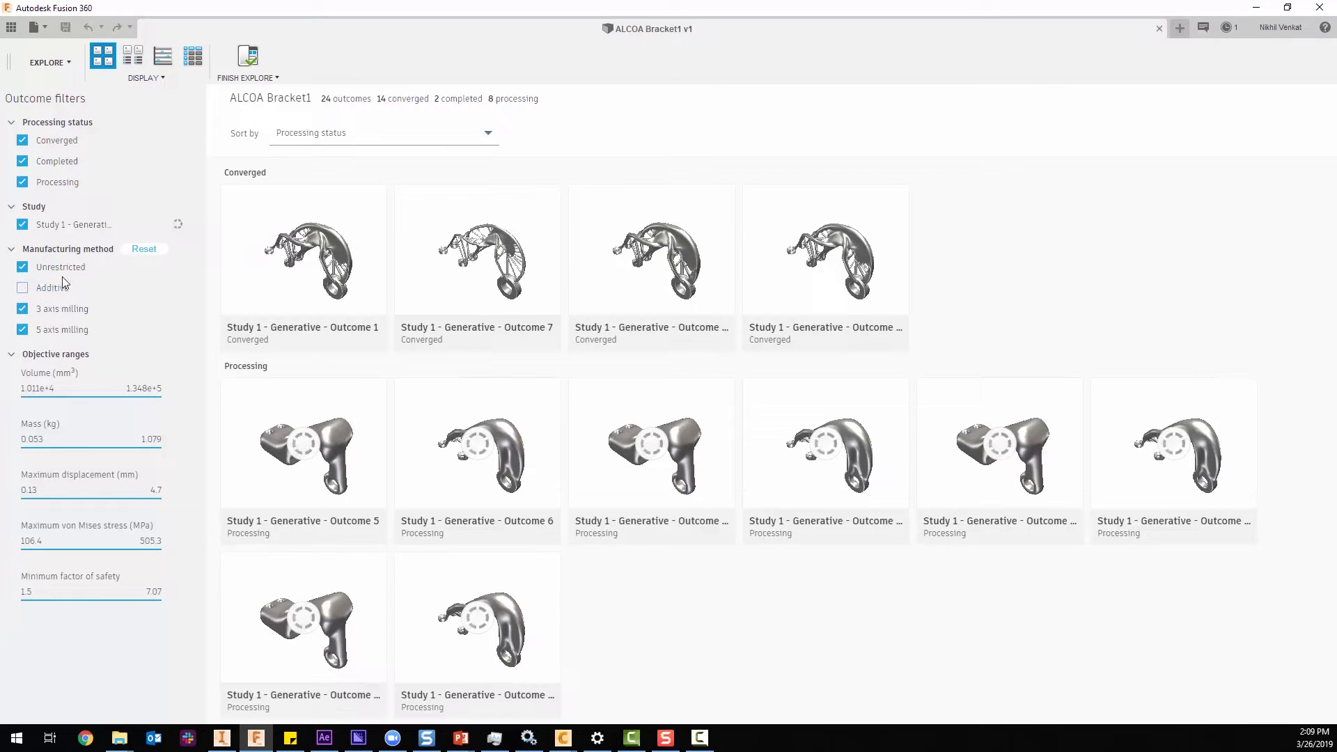
pyautogui.click(22, 266)
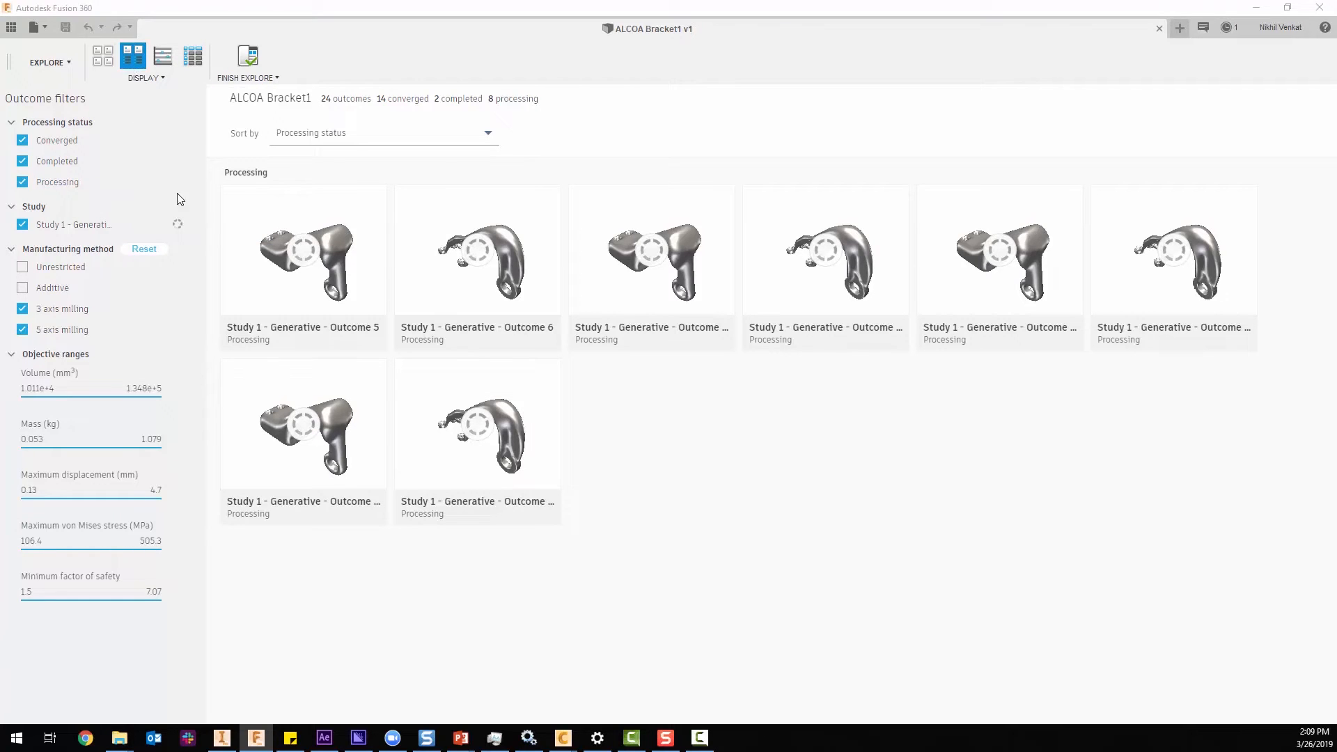
# Show the milling outcomes with their properties and compare material, mass, displacement, stress and safety factor.
pyautogui.click(133, 61)
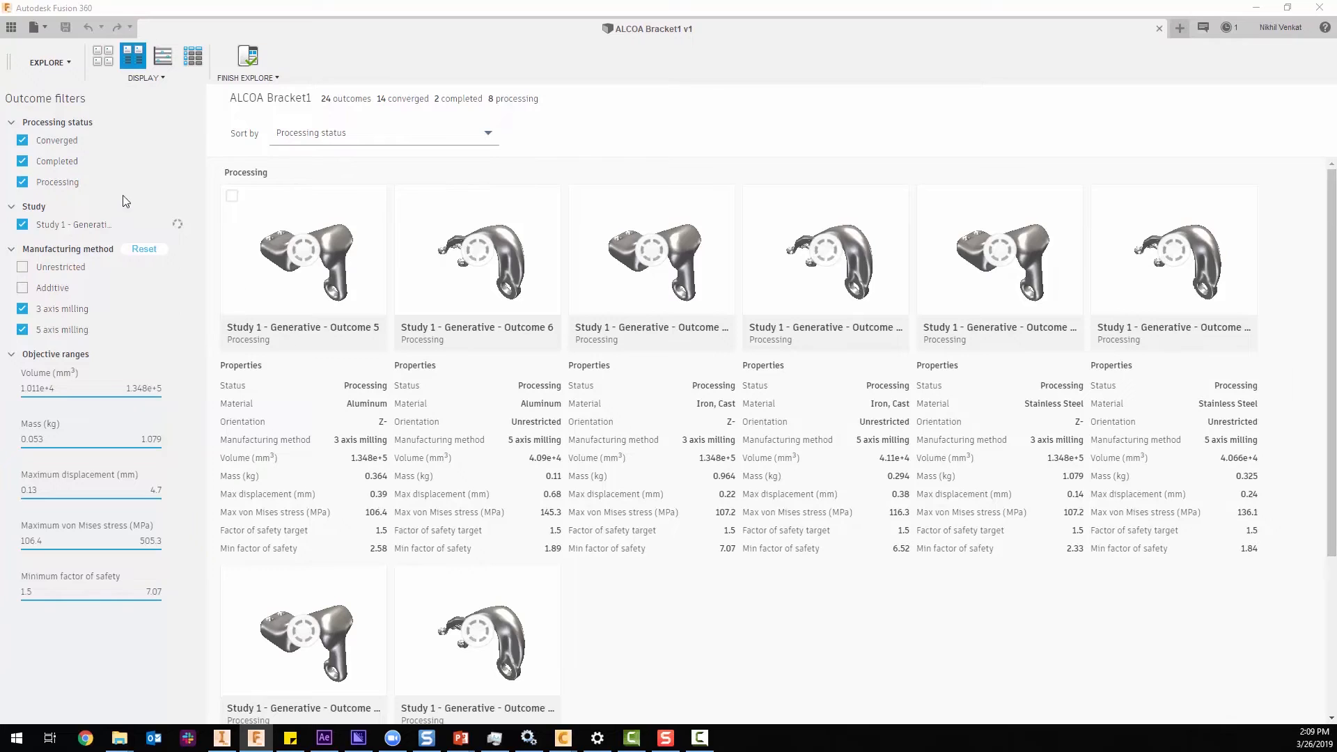
pyautogui.scroll(-1, 458, 406)
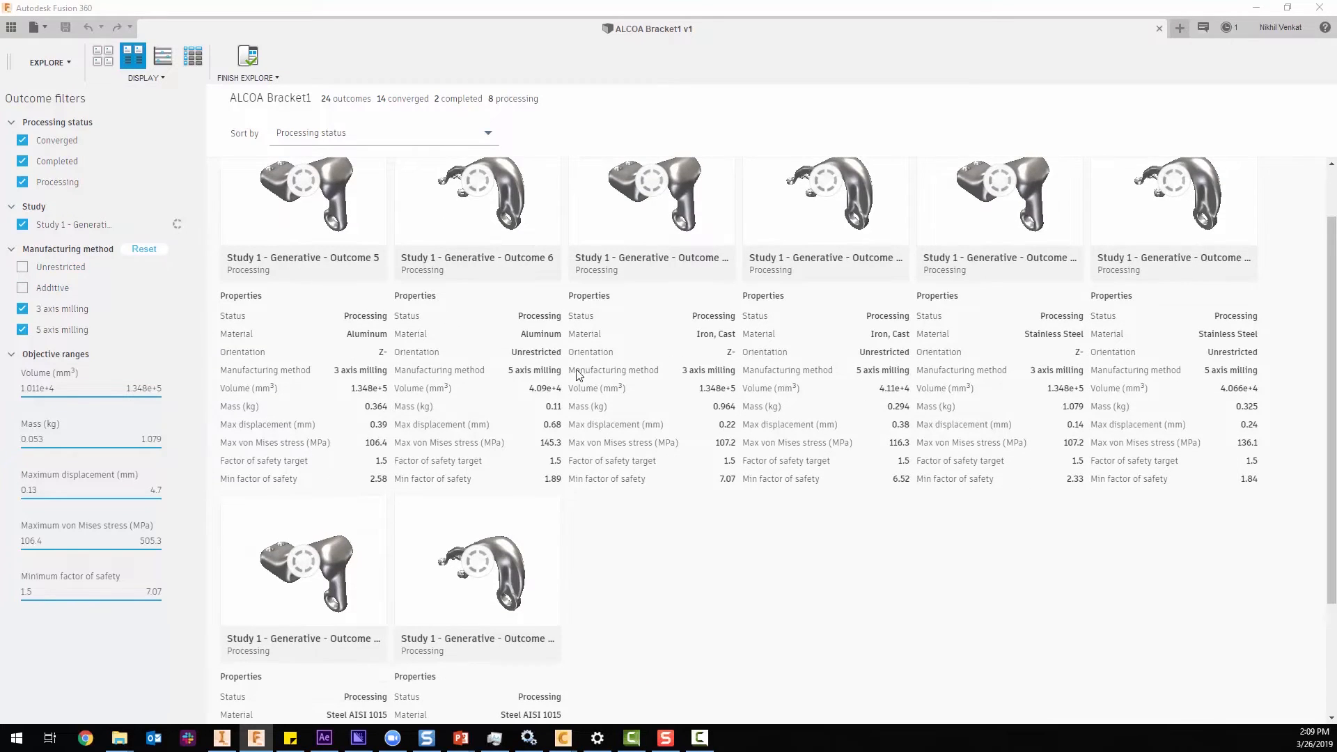
pyautogui.scroll(1, 578, 376)
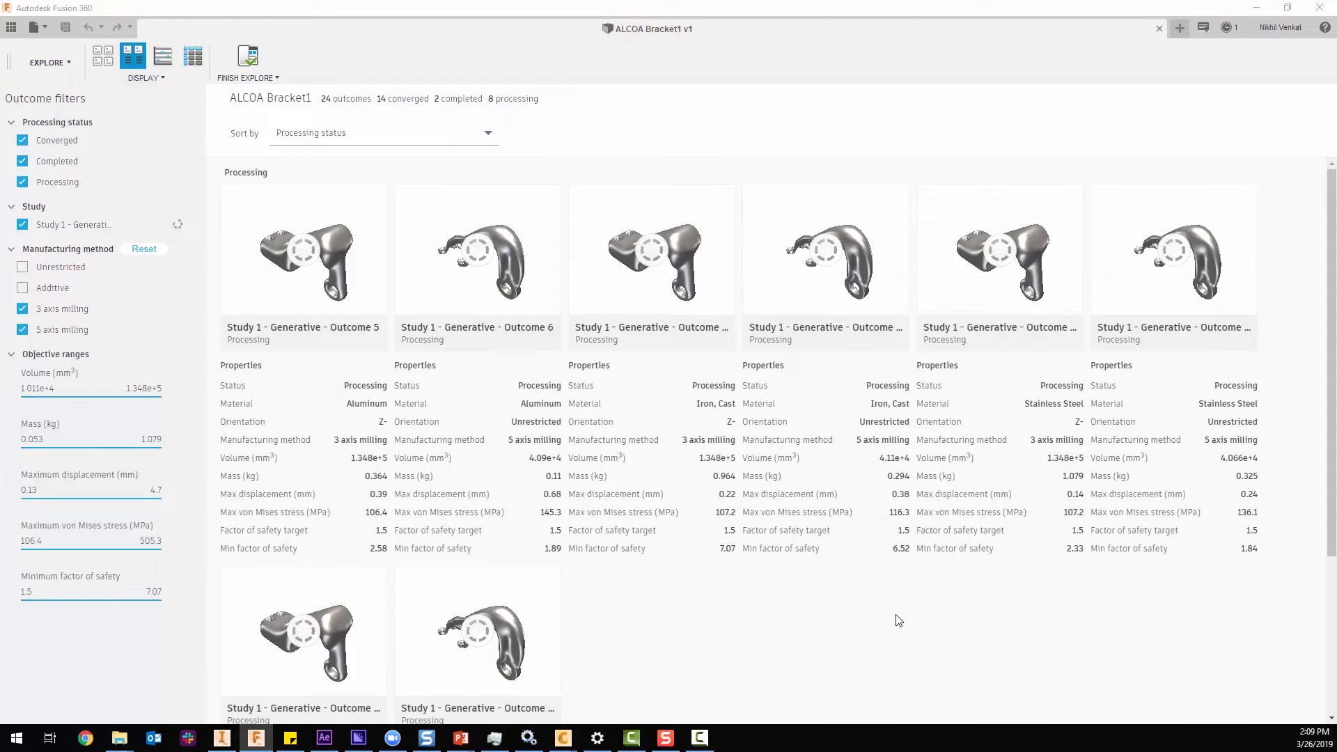
pyautogui.scroll(-3, 408, 459)
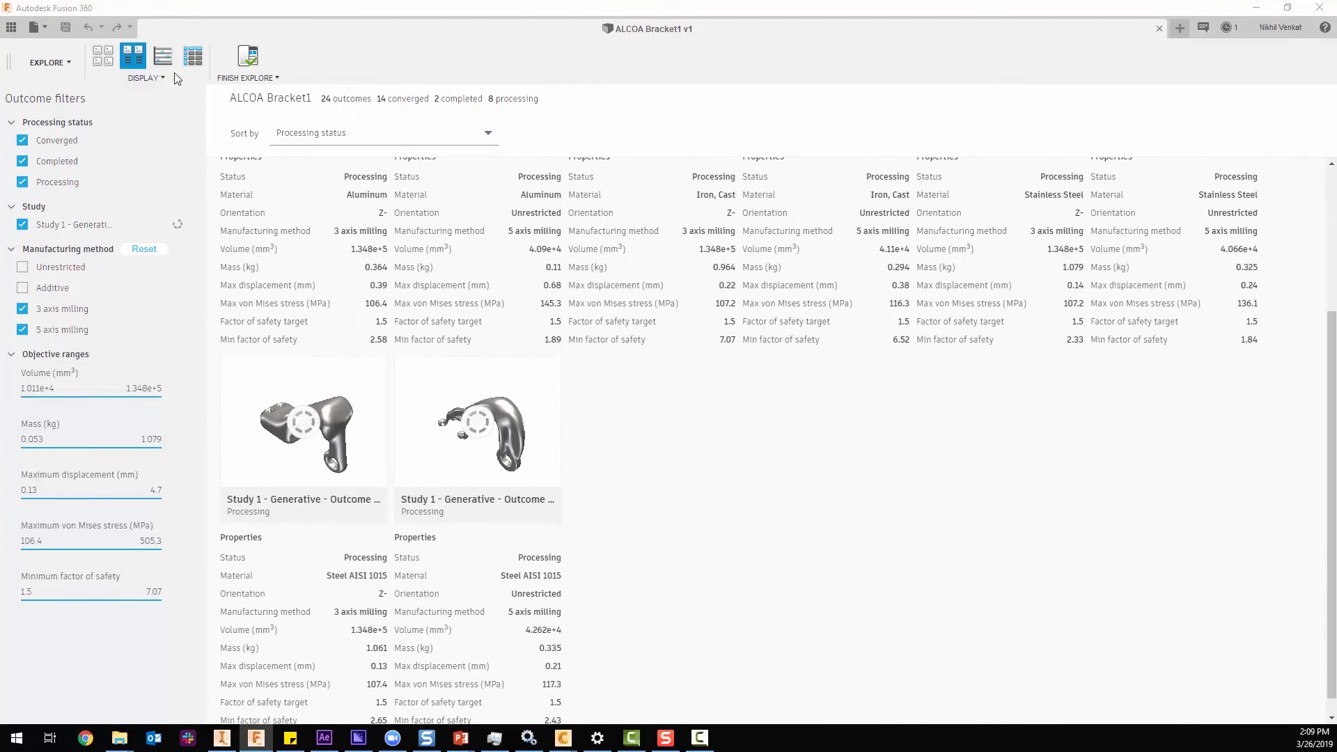
pyautogui.scroll(2, 337, 328)
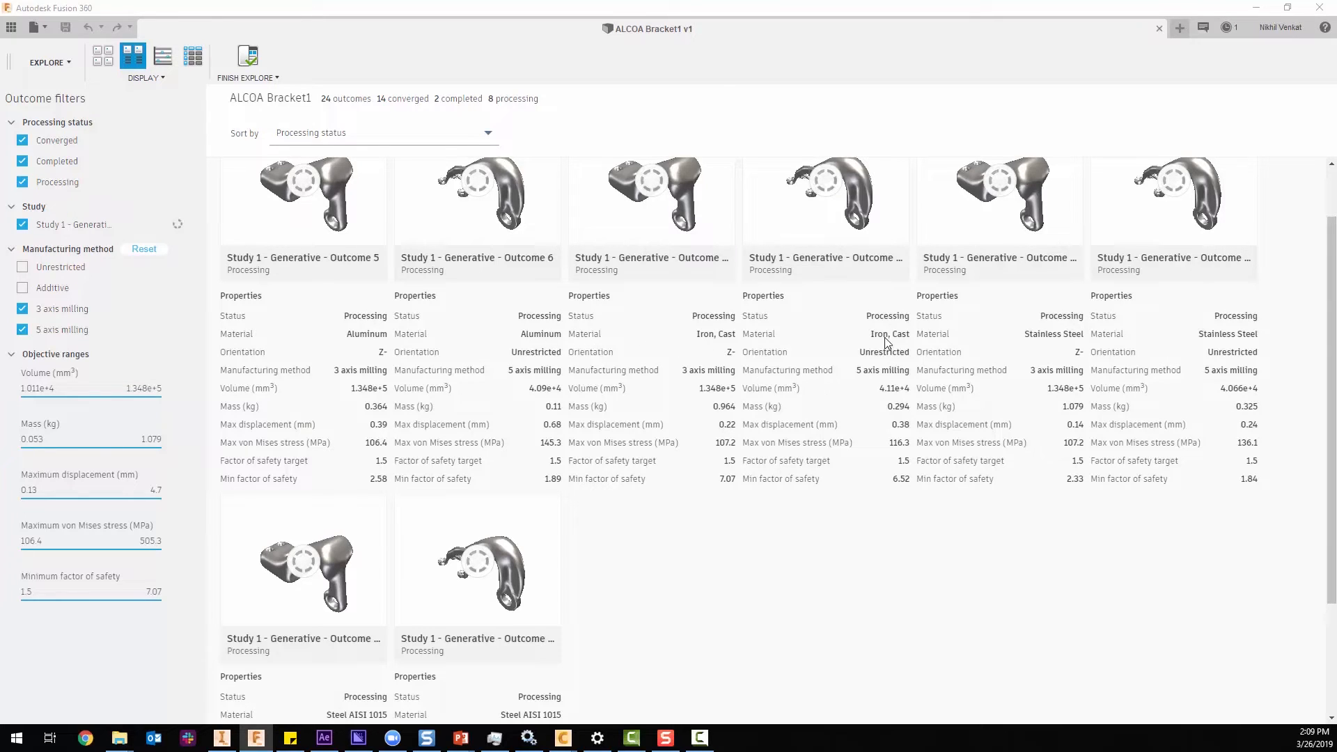
pyautogui.scroll(1, 865, 392)
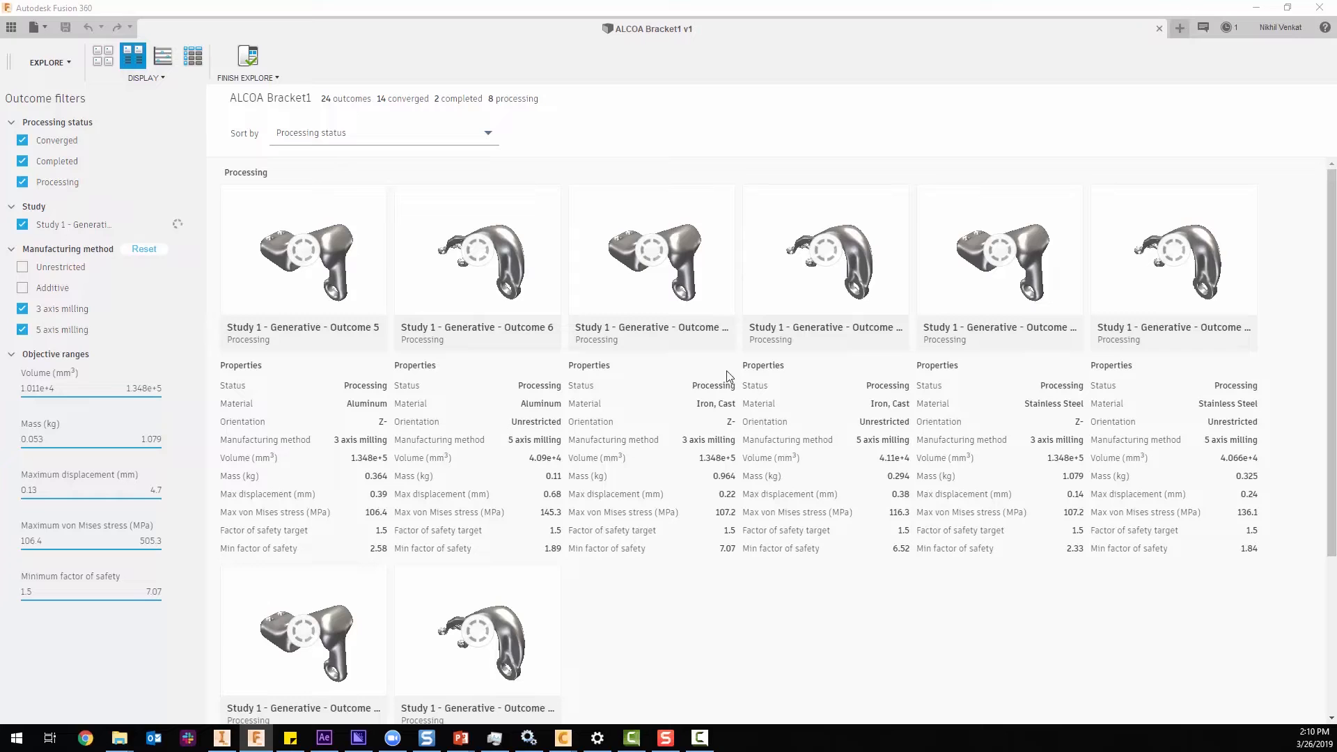
# Plot the outcomes on the scatter chart, grouping the symbols by manufacturing method and again by materials.
pyautogui.click(166, 57)
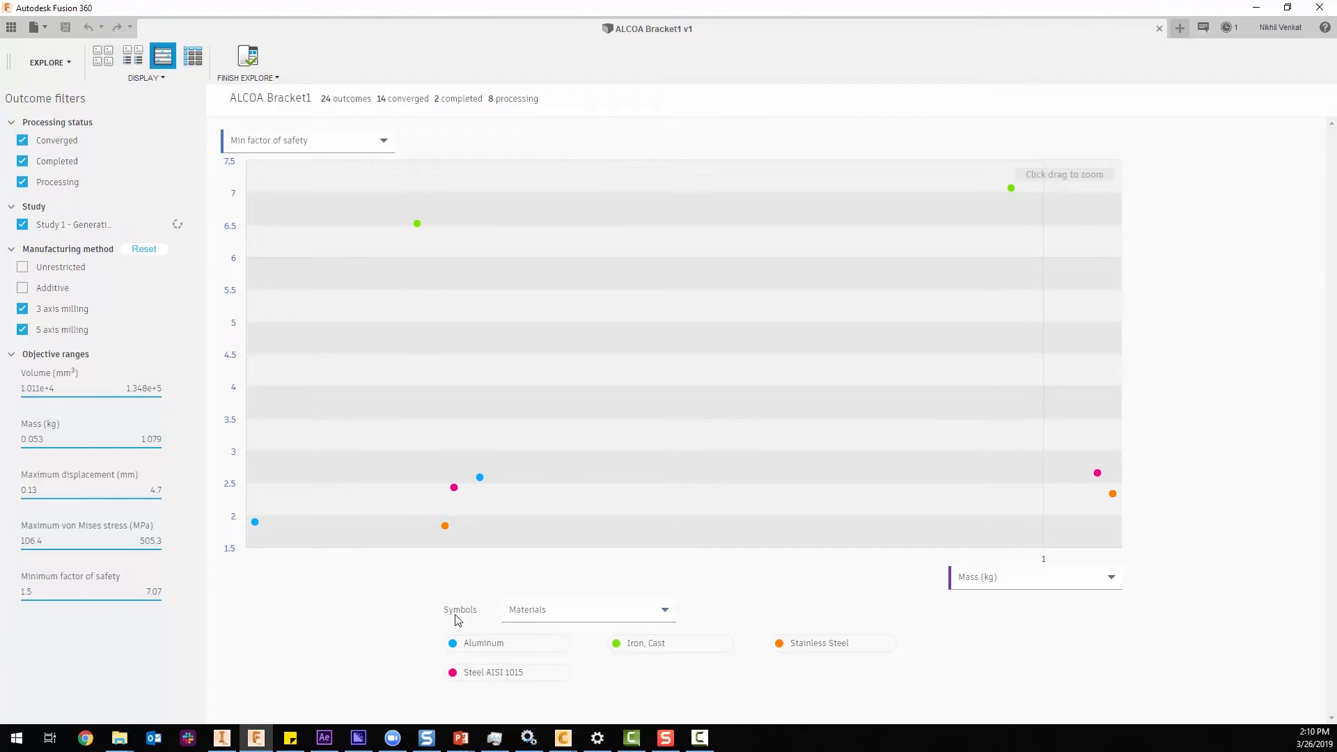
pyautogui.click(544, 619)
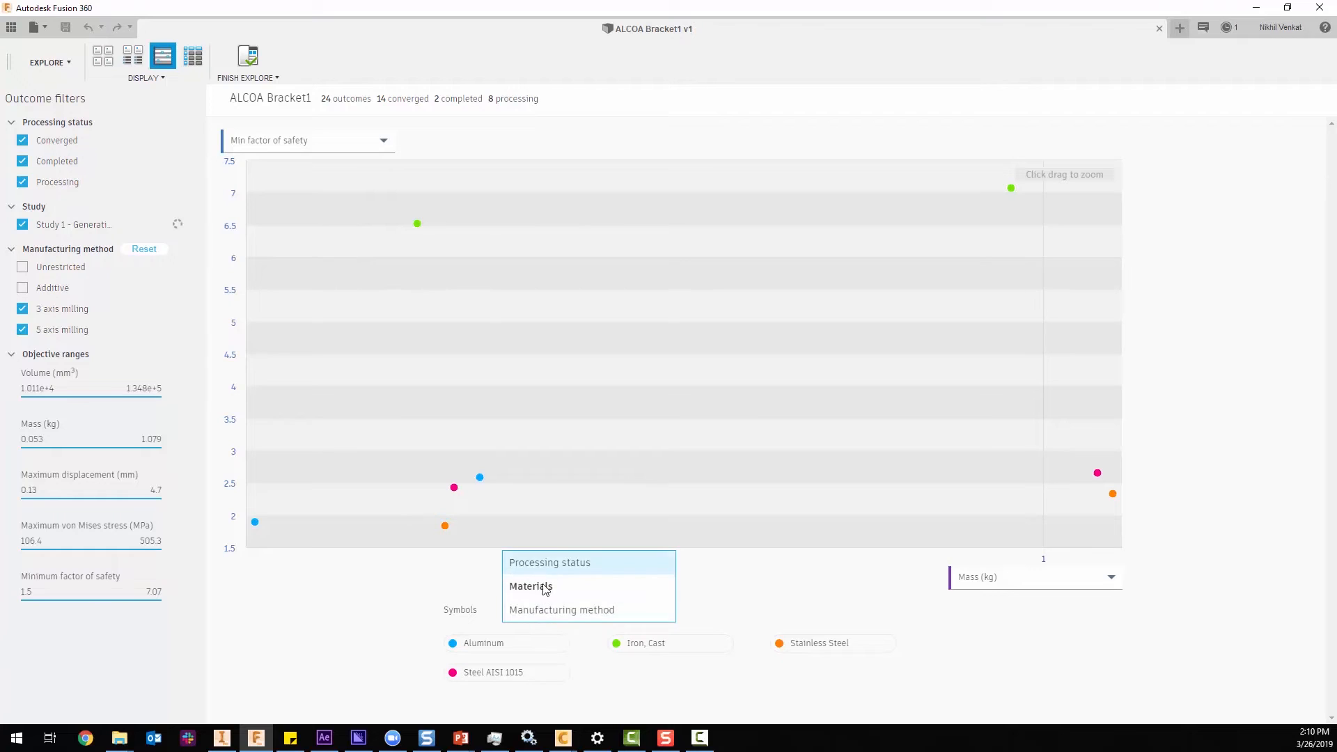
pyautogui.click(528, 611)
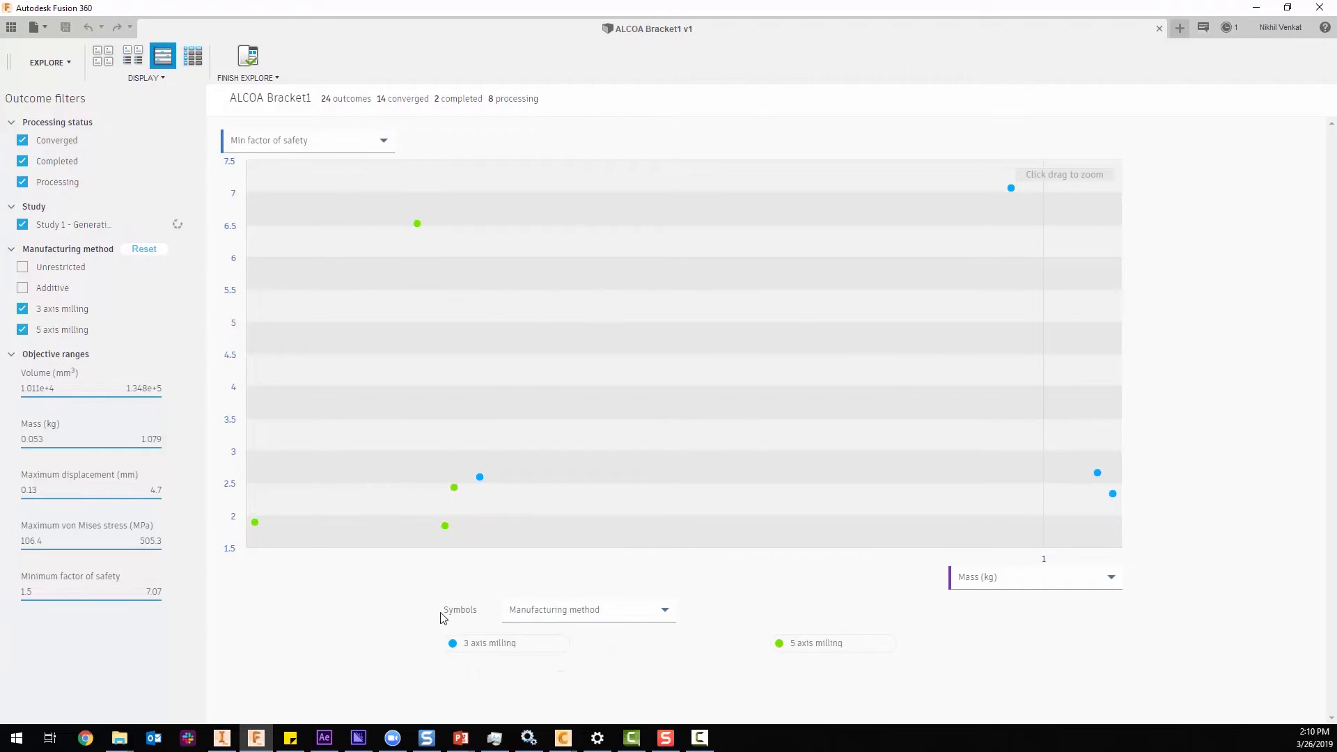
pyautogui.click(525, 616)
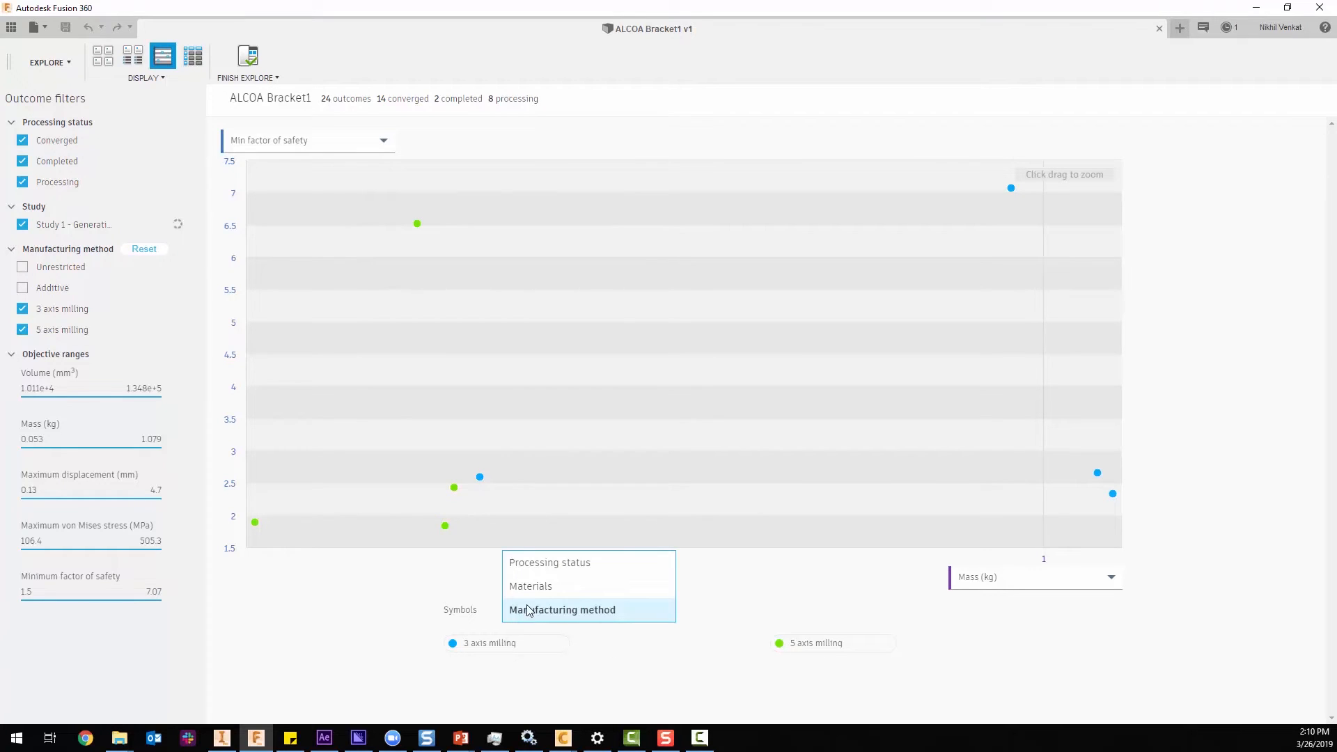
pyautogui.click(535, 586)
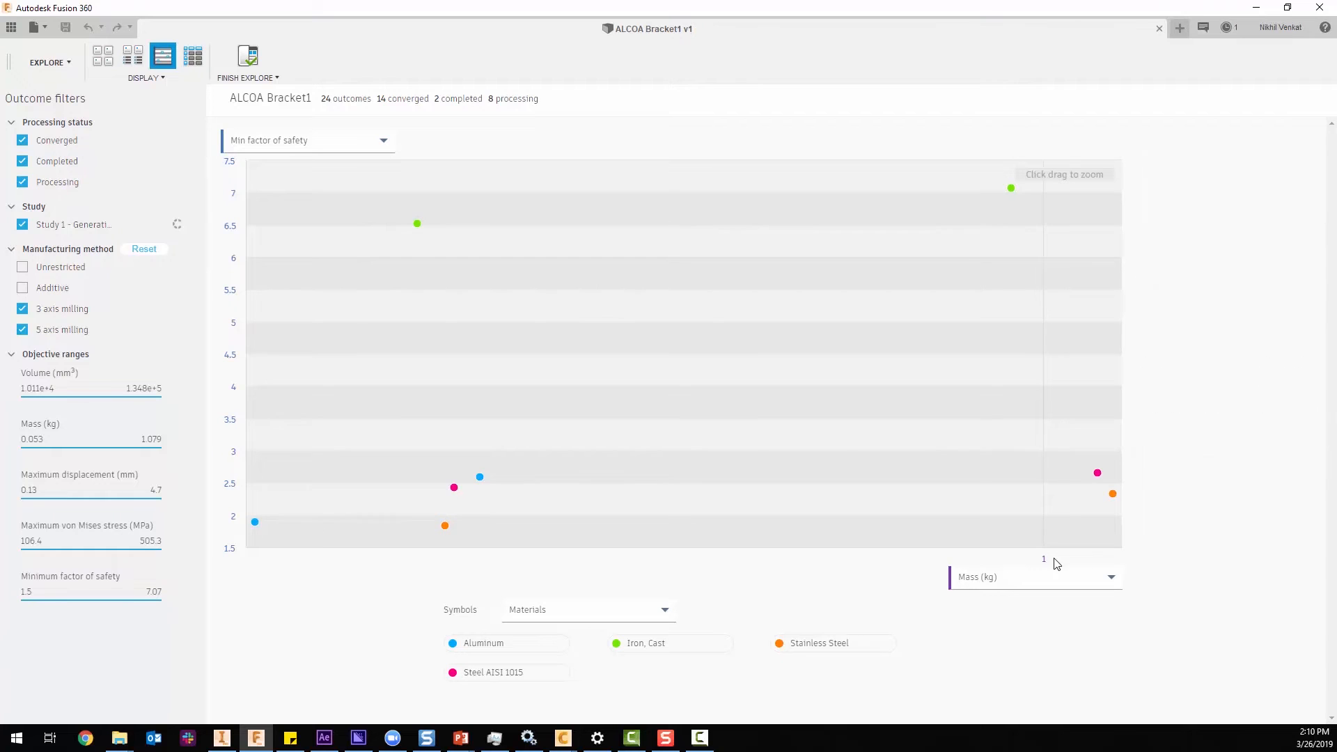
# Inspect the properties of the lightest aluminum point and the two high-safety-factor Iron, Cast points on the chart.
pyautogui.moveTo(254, 524)
pyautogui.moveTo(966, 232)
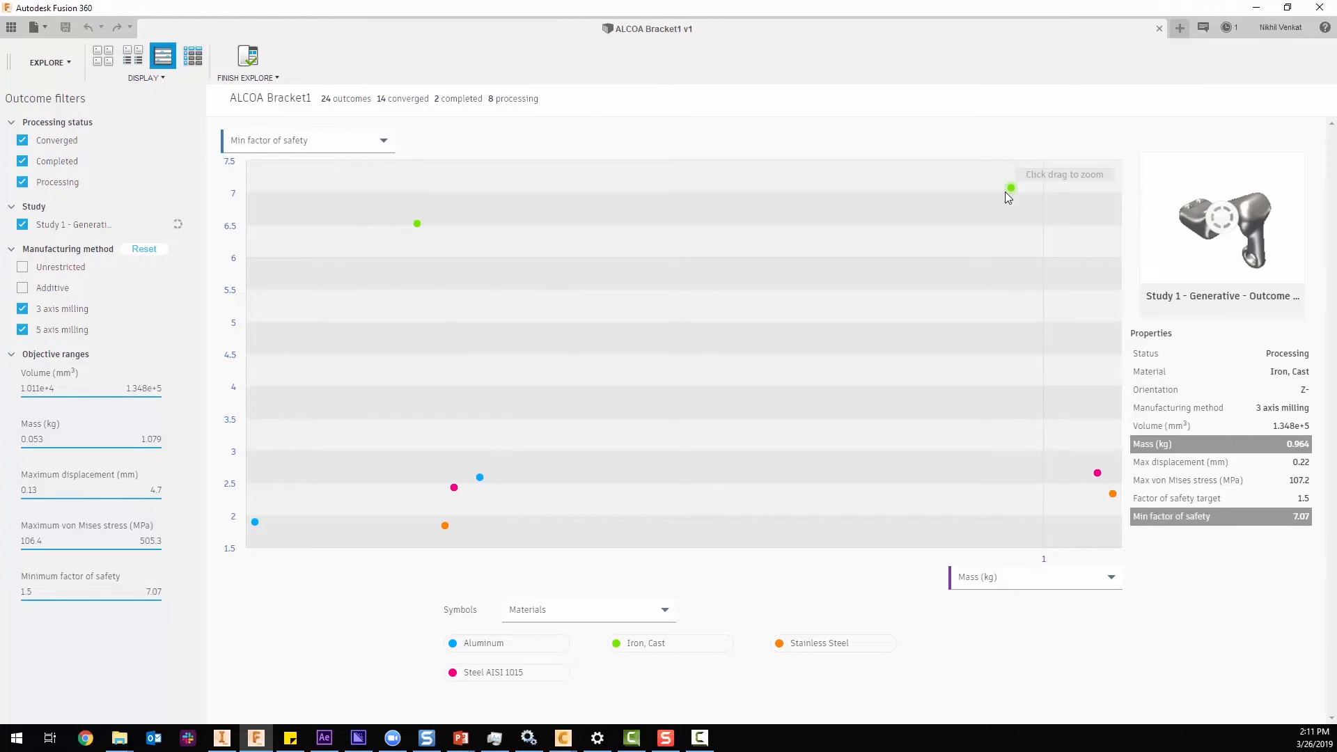
pyautogui.click(417, 224)
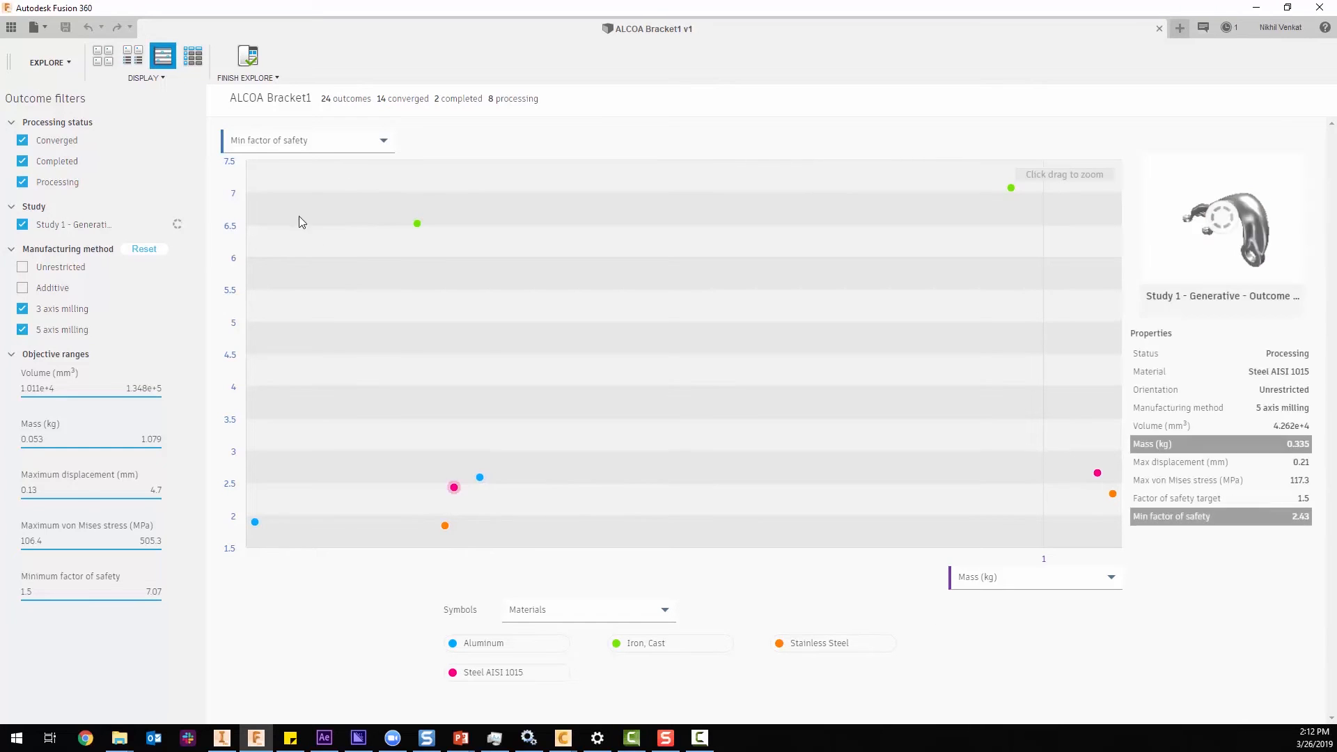
# Display the outcomes as a table sorted by mass and review all columns through the minimum factor of safety.
pyautogui.click(198, 57)
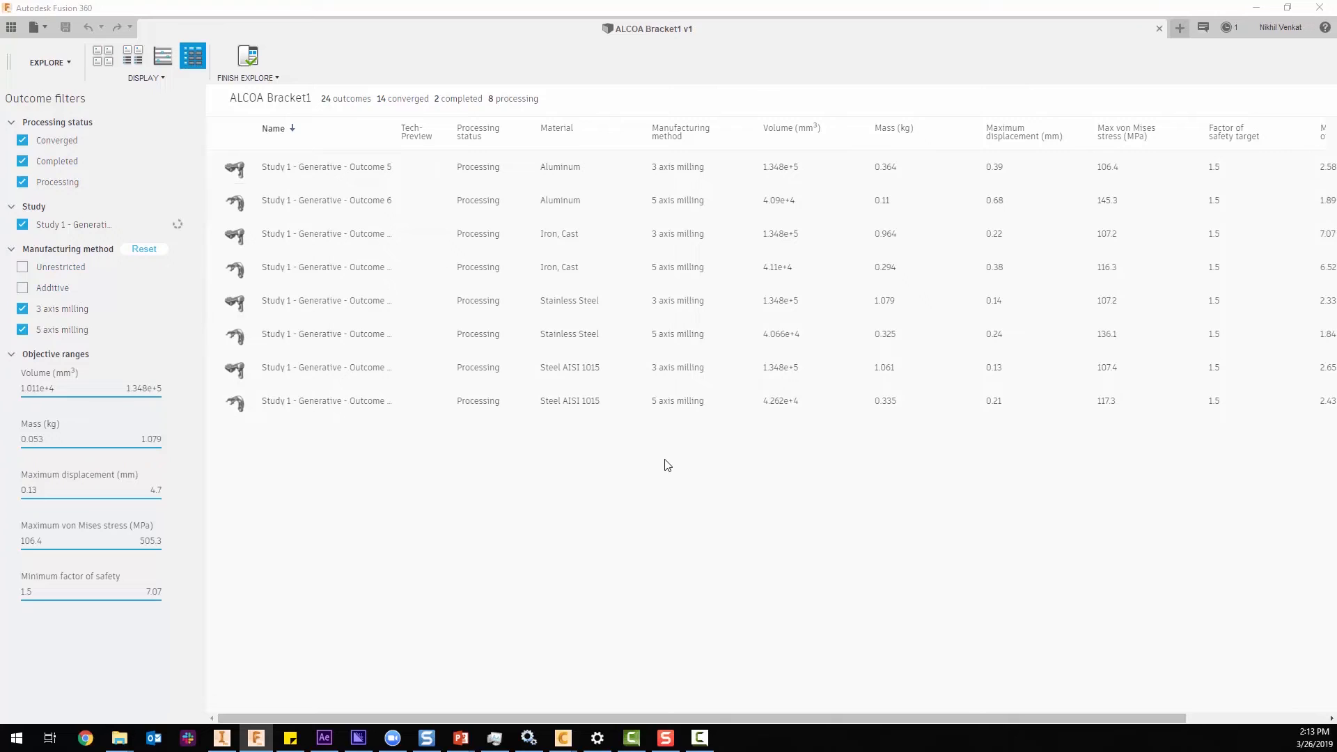
pyautogui.click(905, 133)
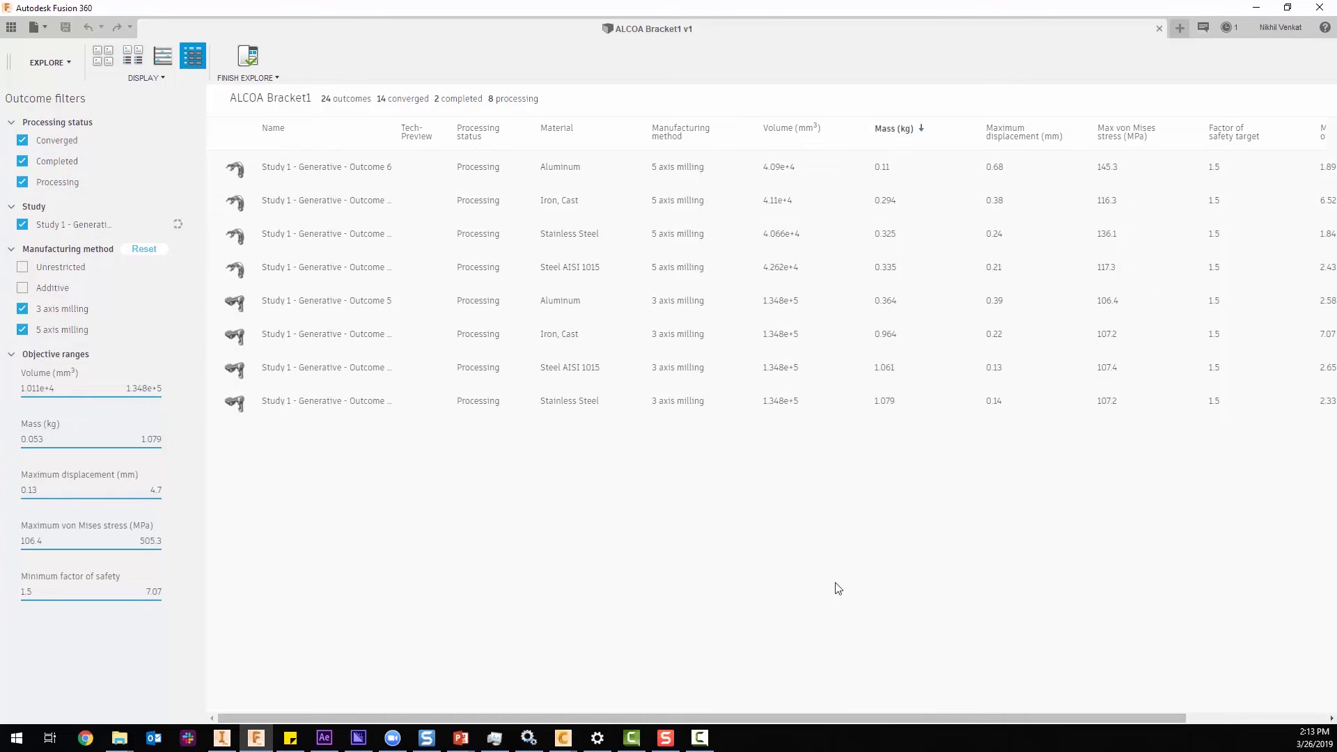
pyautogui.moveTo(939, 712); pyautogui.dragTo(1048, 703)
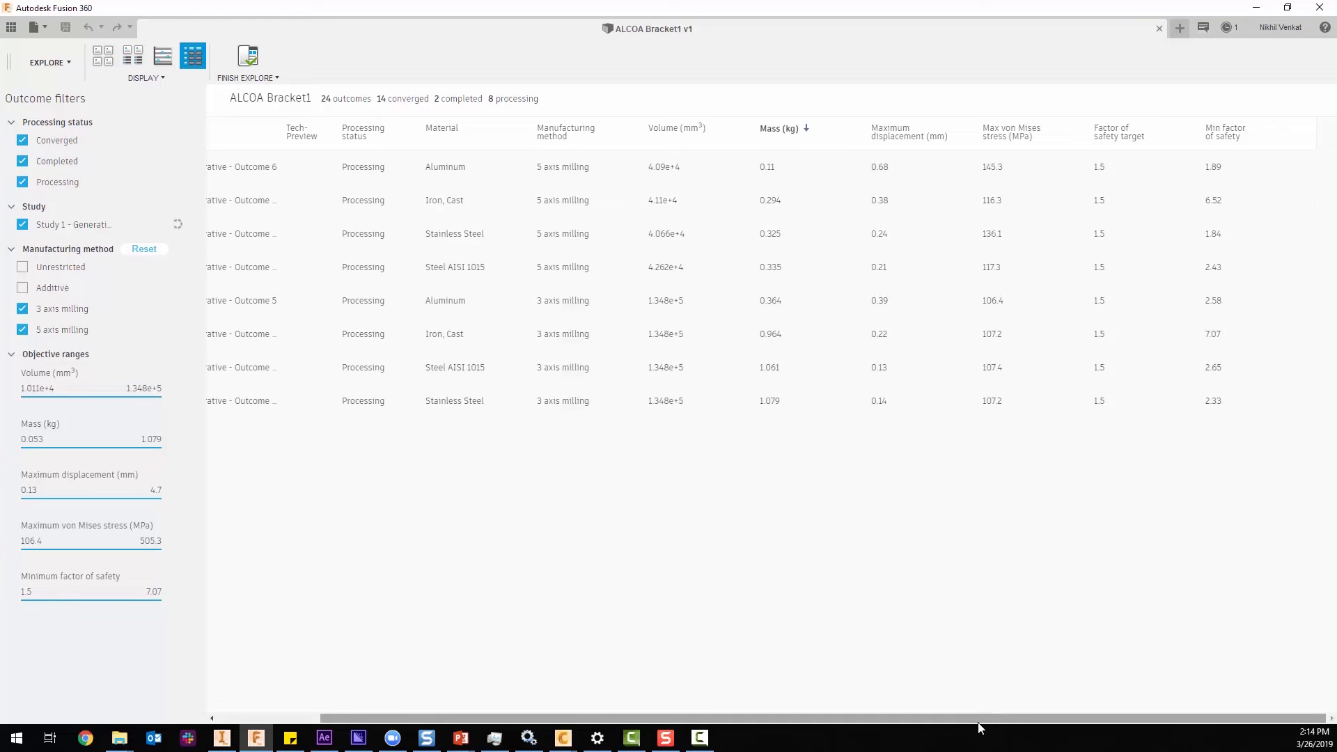
pyautogui.moveTo(978, 722); pyautogui.dragTo(839, 732)
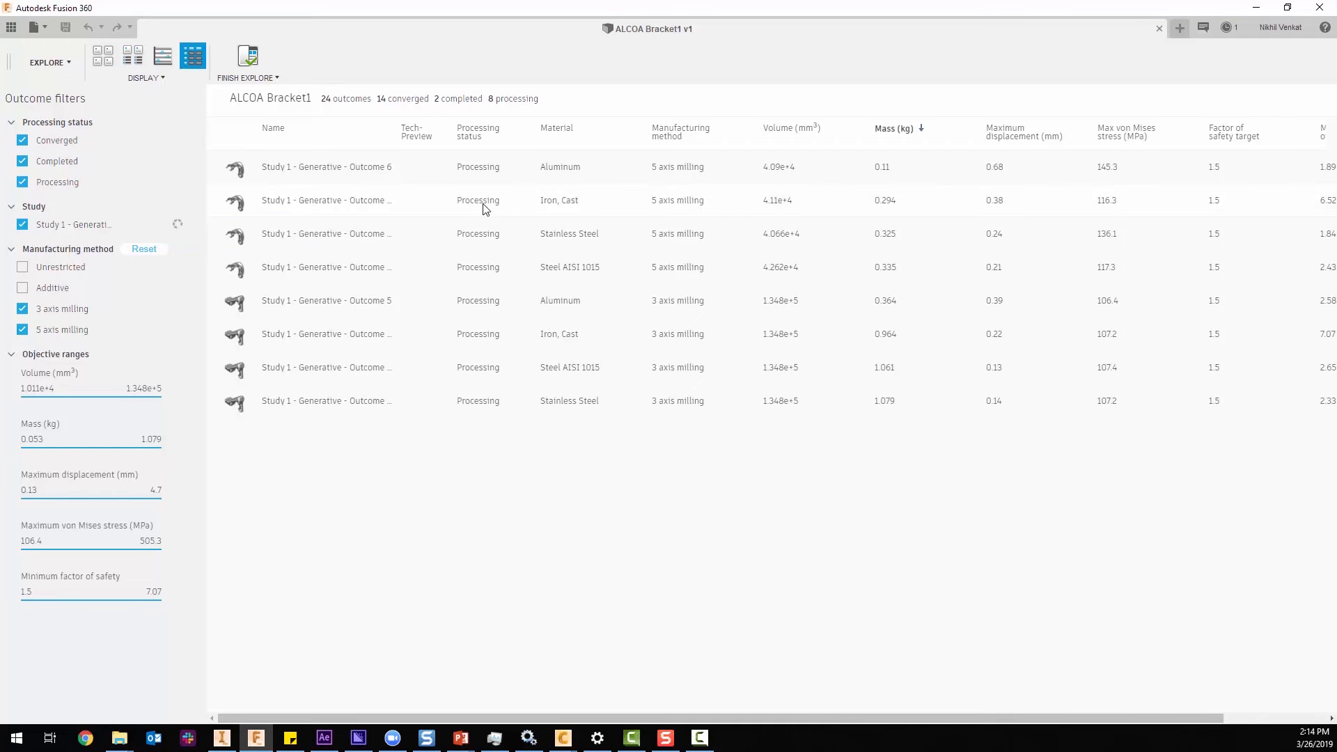
pyautogui.moveTo(757, 718); pyautogui.dragTo(898, 694)
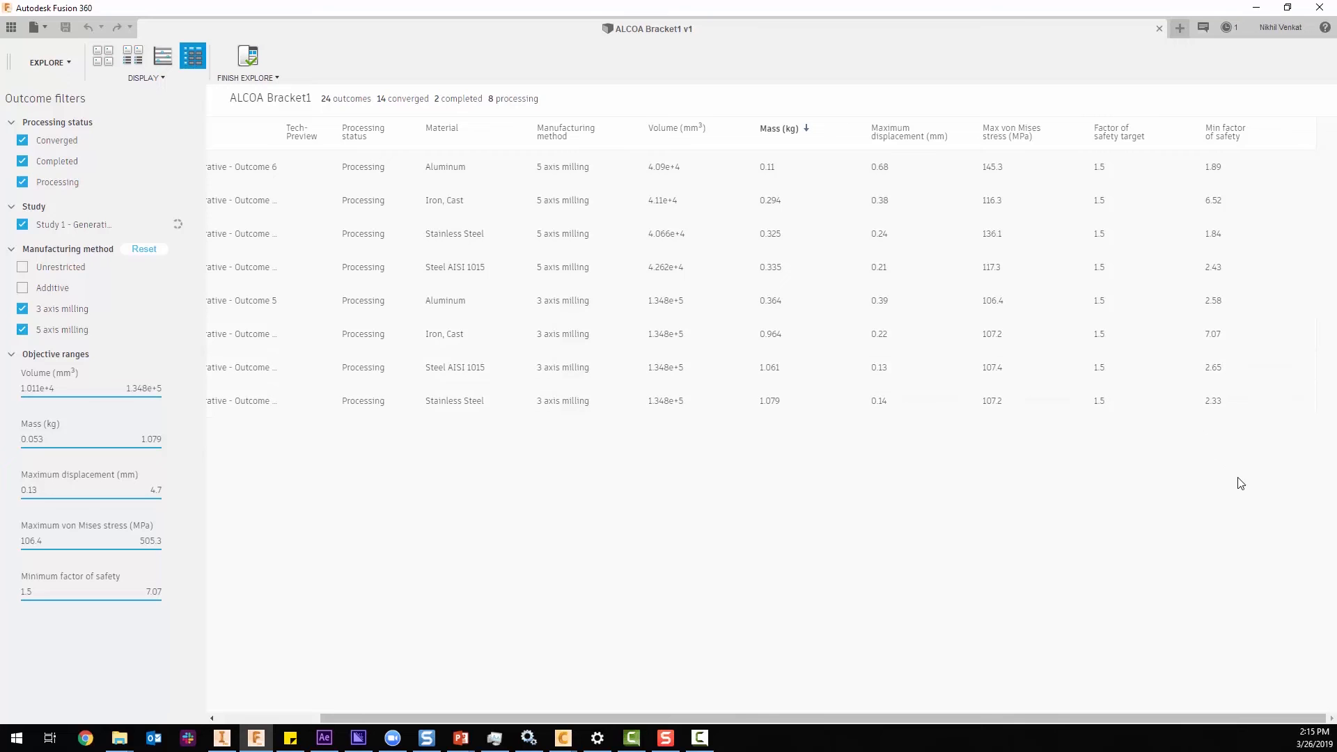
pyautogui.moveTo(1104, 718); pyautogui.dragTo(959, 719)
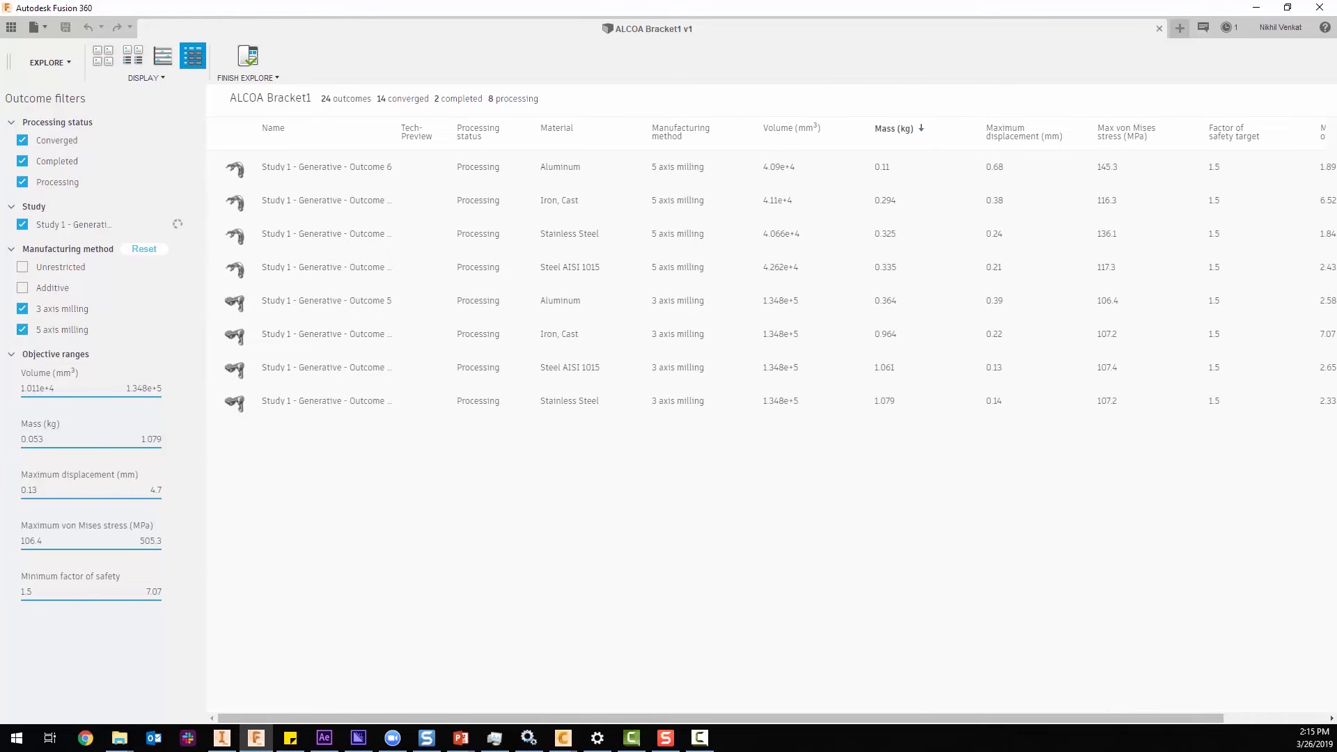
# Open the Iron, Cast 5 axis milling outcome (Outcome 12) and examine its arms and mounting holes from several angles.
pyautogui.click(235, 207)
pyautogui.doubleClick(234, 204)
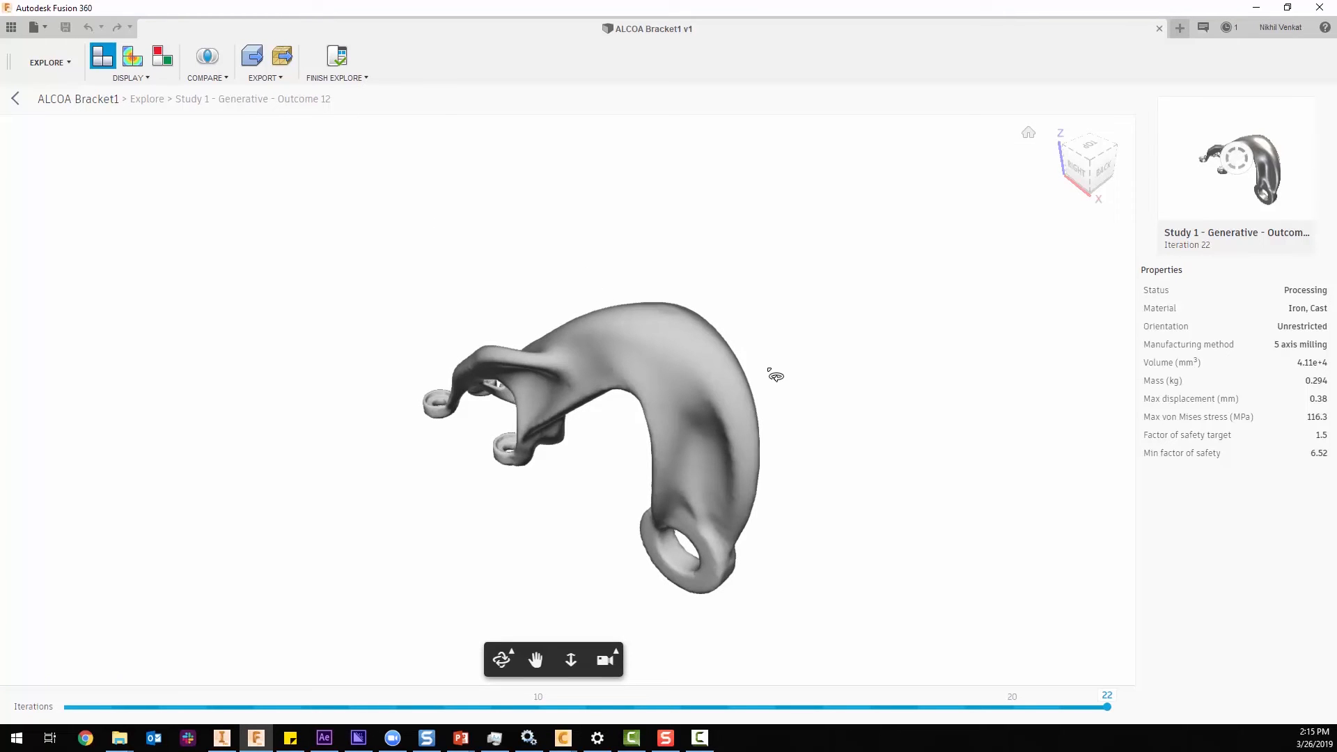
pyautogui.moveTo(771, 364); pyautogui.dragTo(921, 340)
pyautogui.moveTo(600, 397); pyautogui.dragTo(394, 344)
pyautogui.scroll(5, 394, 344)
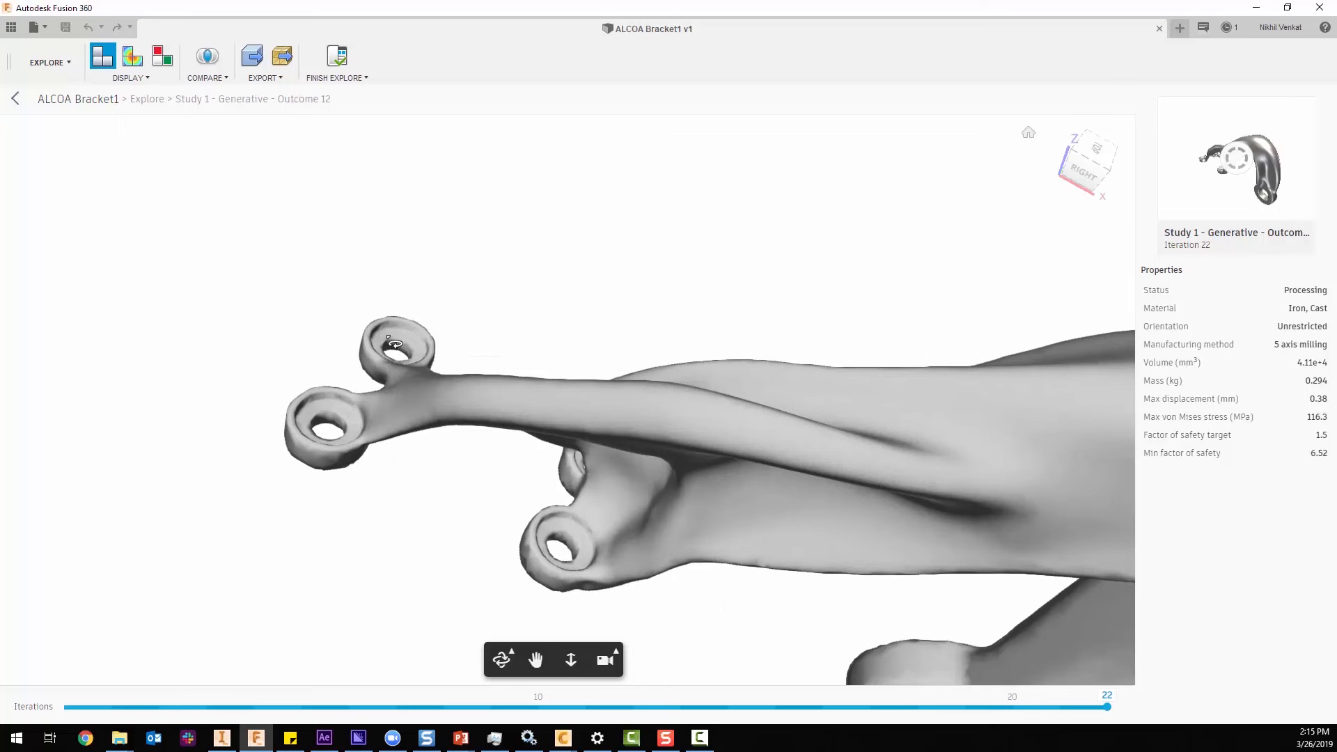
pyautogui.moveTo(653, 520); pyautogui.dragTo(611, 491)
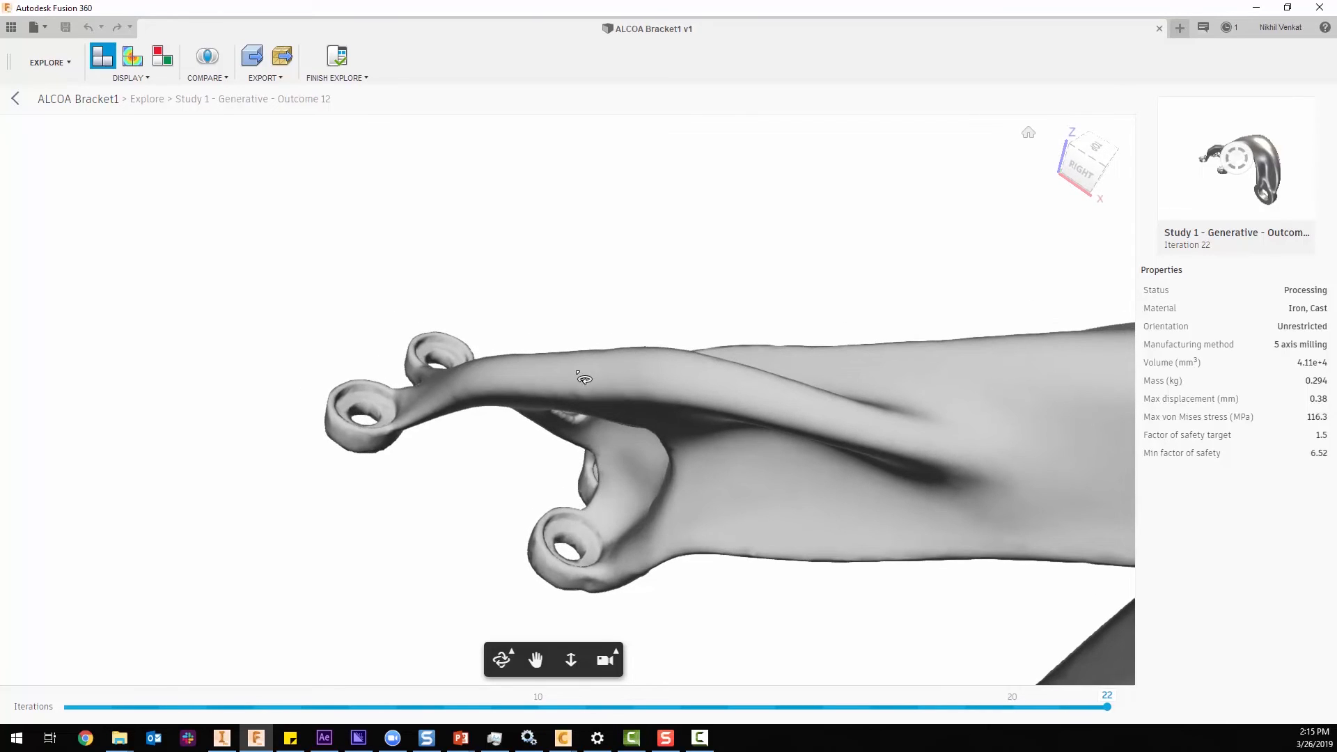
pyautogui.moveTo(697, 536); pyautogui.dragTo(898, 437)
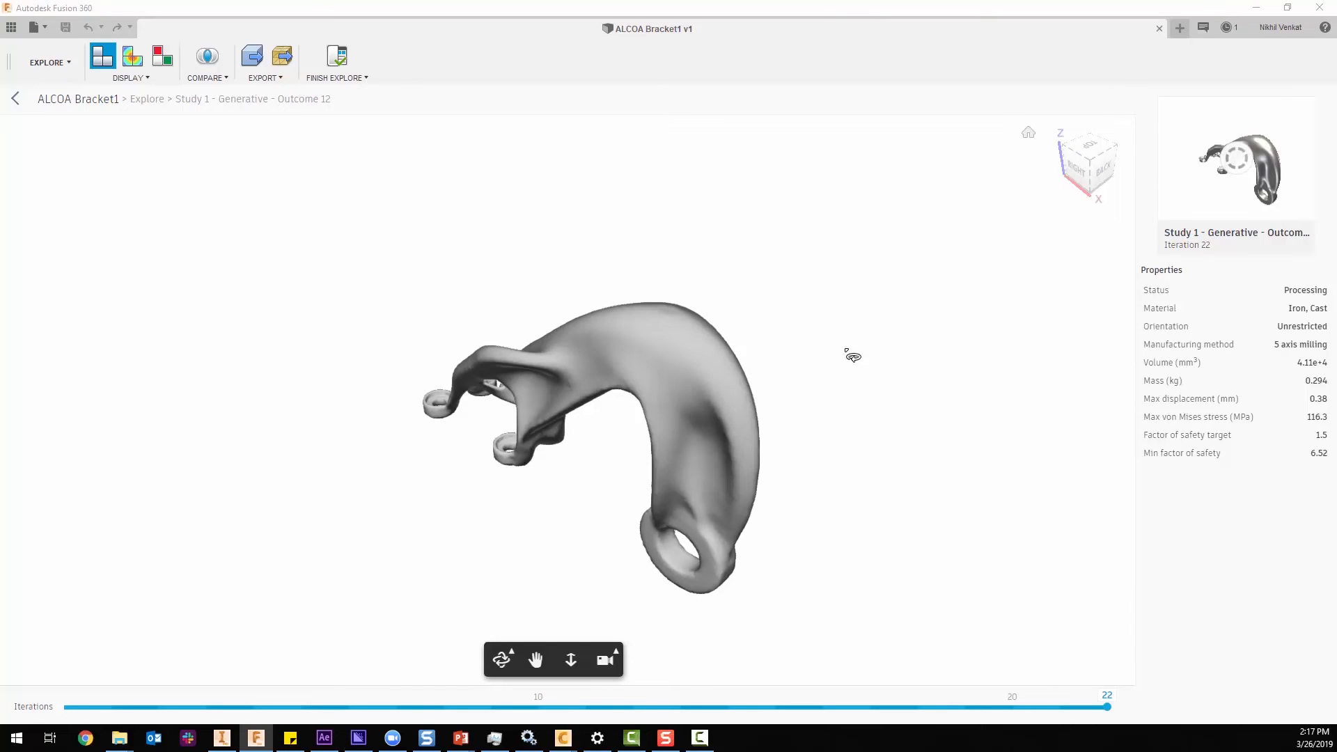
# Overlay the preserve and obstacle geometry on Outcome 12, check its clearance from the side and at an angle, and hide the overlay.
pyautogui.click(167, 64)
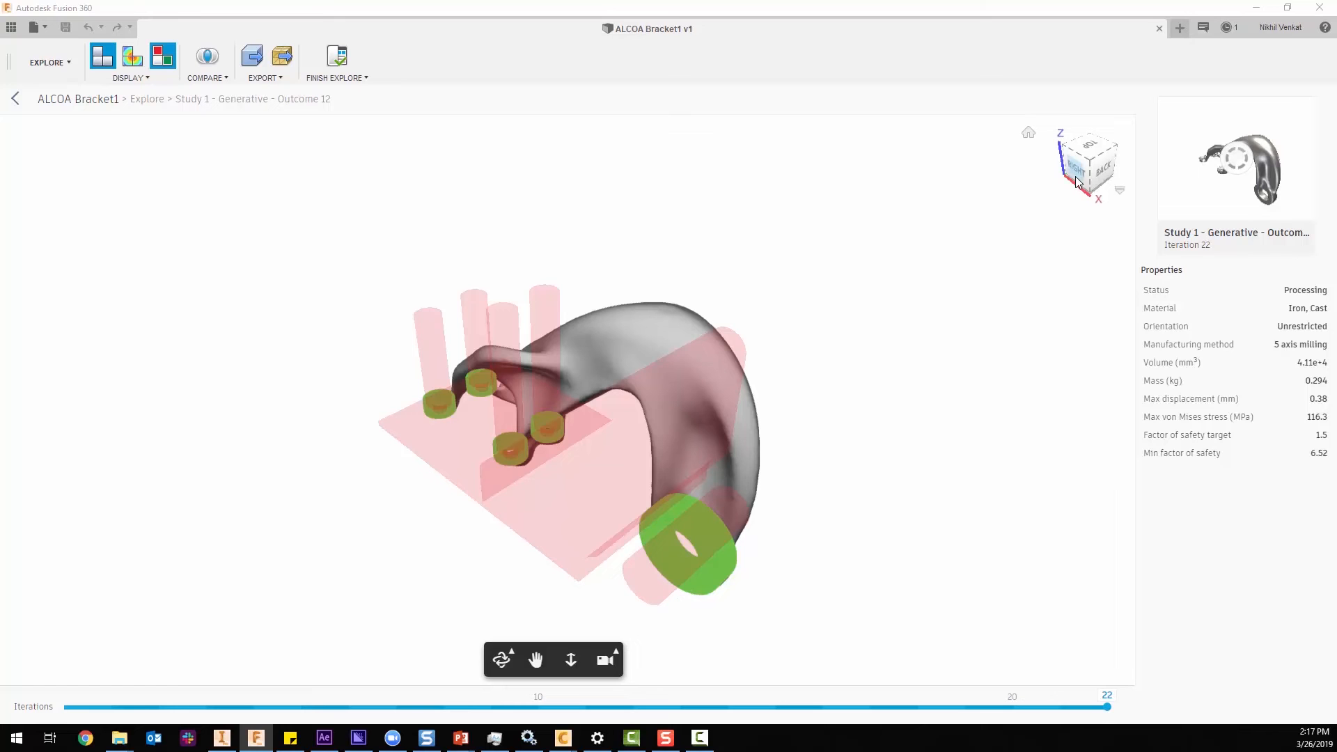
pyautogui.moveTo(748, 306)
pyautogui.mouseDown()
pyautogui.moveTo(828, 274)
pyautogui.moveTo(865, 232)
pyautogui.moveTo(856, 248)
pyautogui.moveTo(871, 268)
pyautogui.moveTo(804, 308)
pyautogui.moveTo(734, 299)
pyautogui.mouseUp()
pyautogui.moveTo(551, 359); pyautogui.dragTo(515, 325)
pyautogui.moveTo(427, 454); pyautogui.dragTo(485, 358)
pyautogui.moveTo(634, 344); pyautogui.dragTo(612, 397)
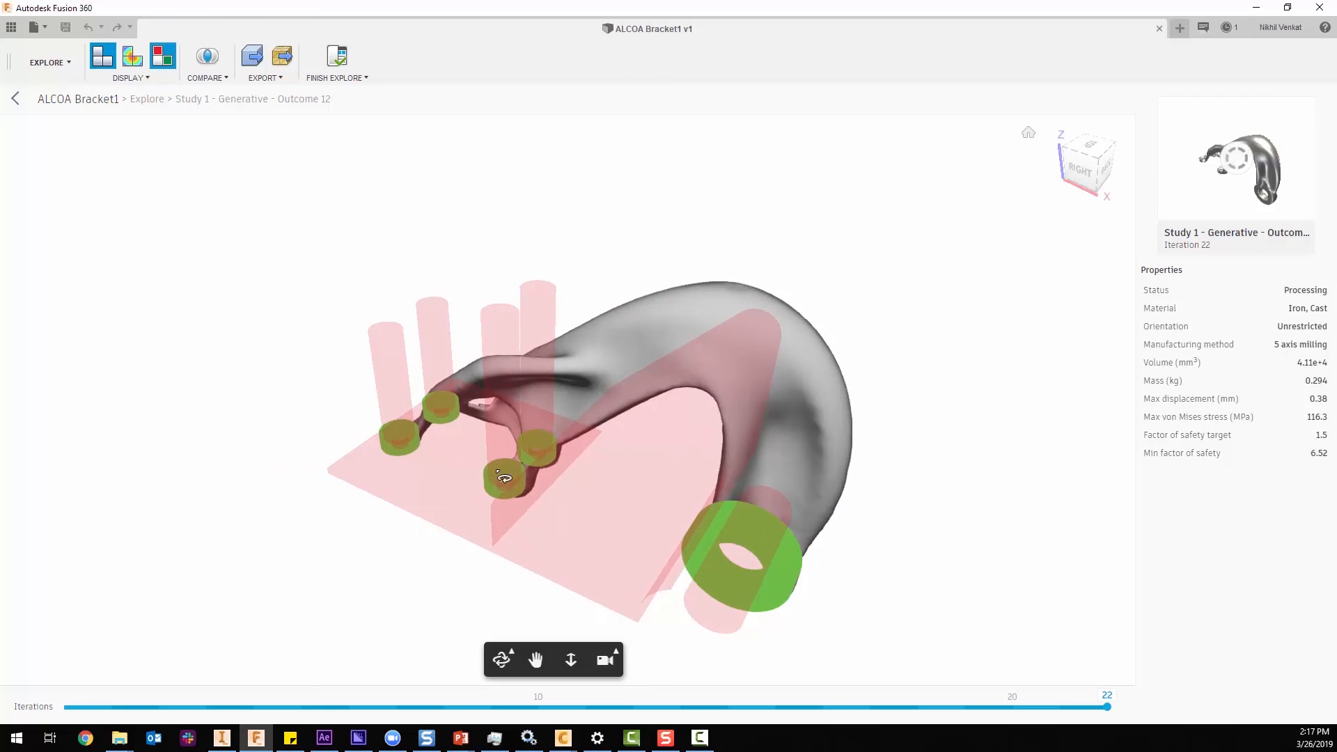
pyautogui.moveTo(712, 414); pyautogui.dragTo(780, 345)
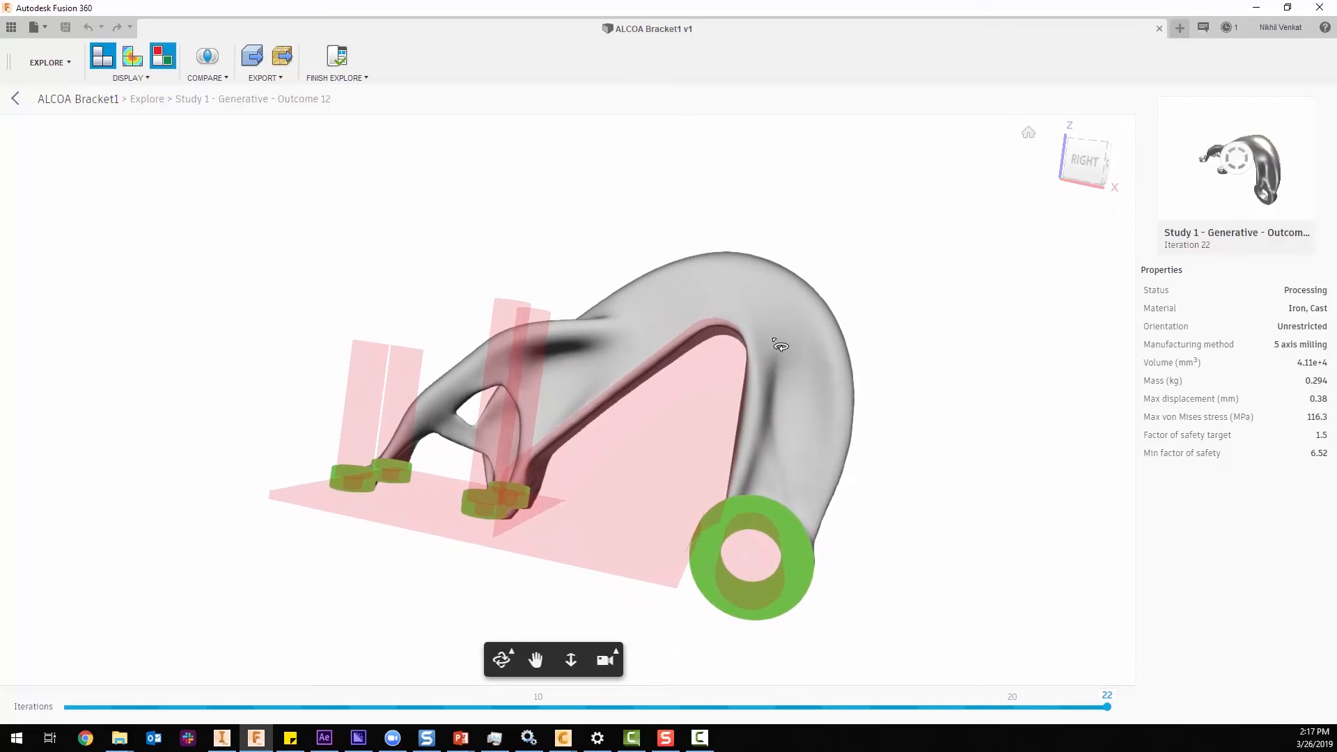
pyautogui.click(1093, 164)
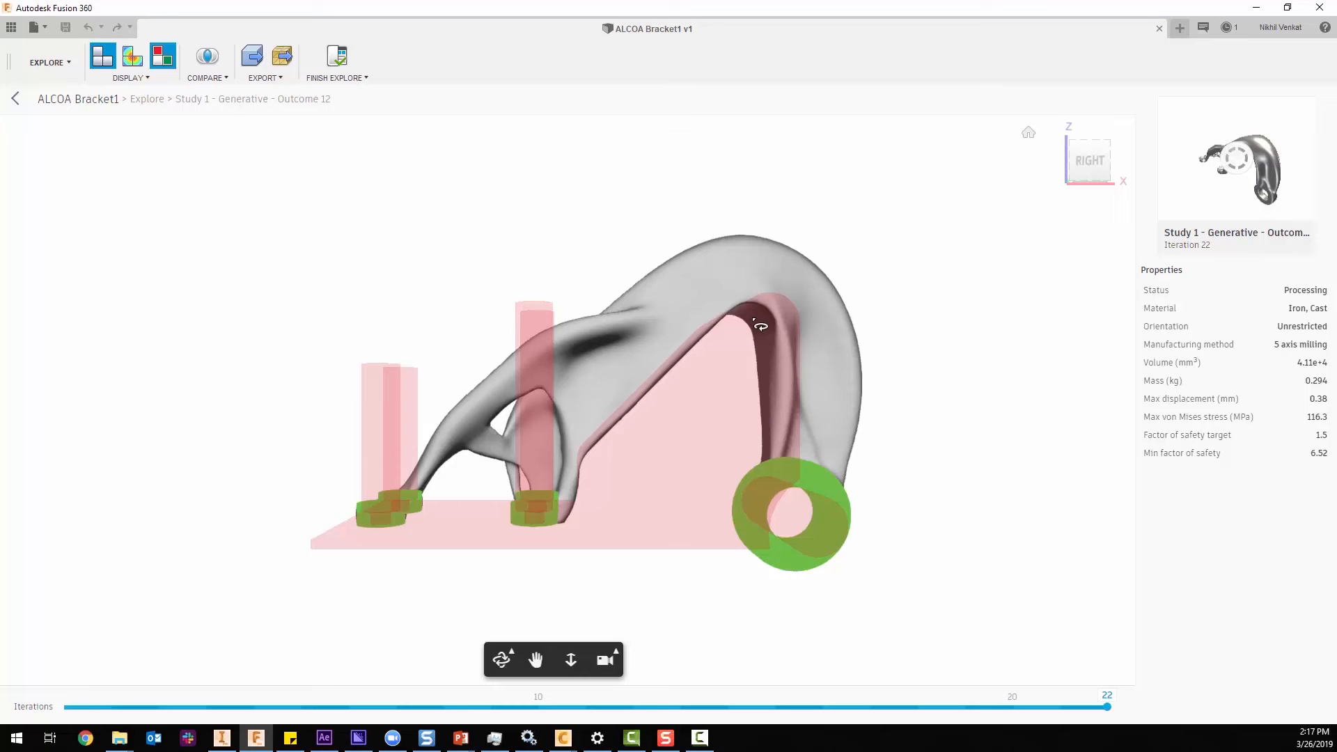
pyautogui.moveTo(884, 311); pyautogui.dragTo(830, 317)
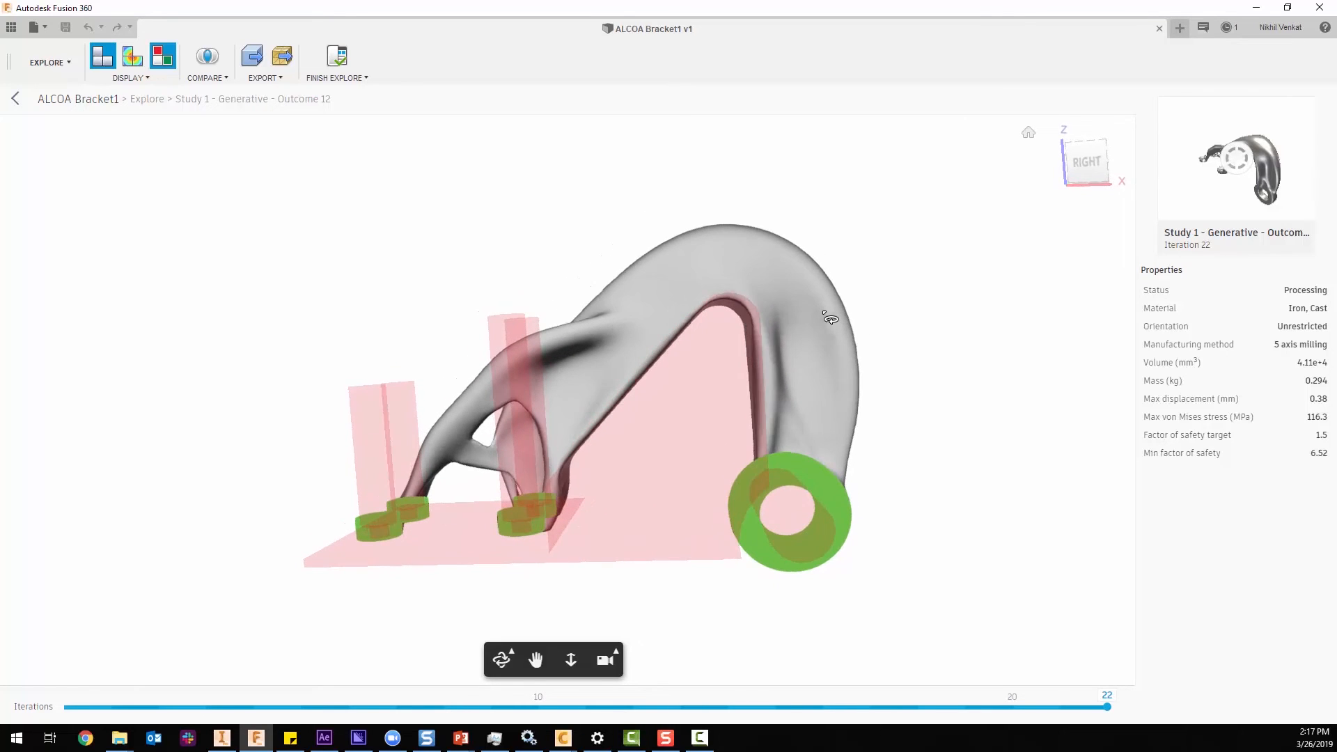
pyautogui.moveTo(808, 442); pyautogui.dragTo(756, 509)
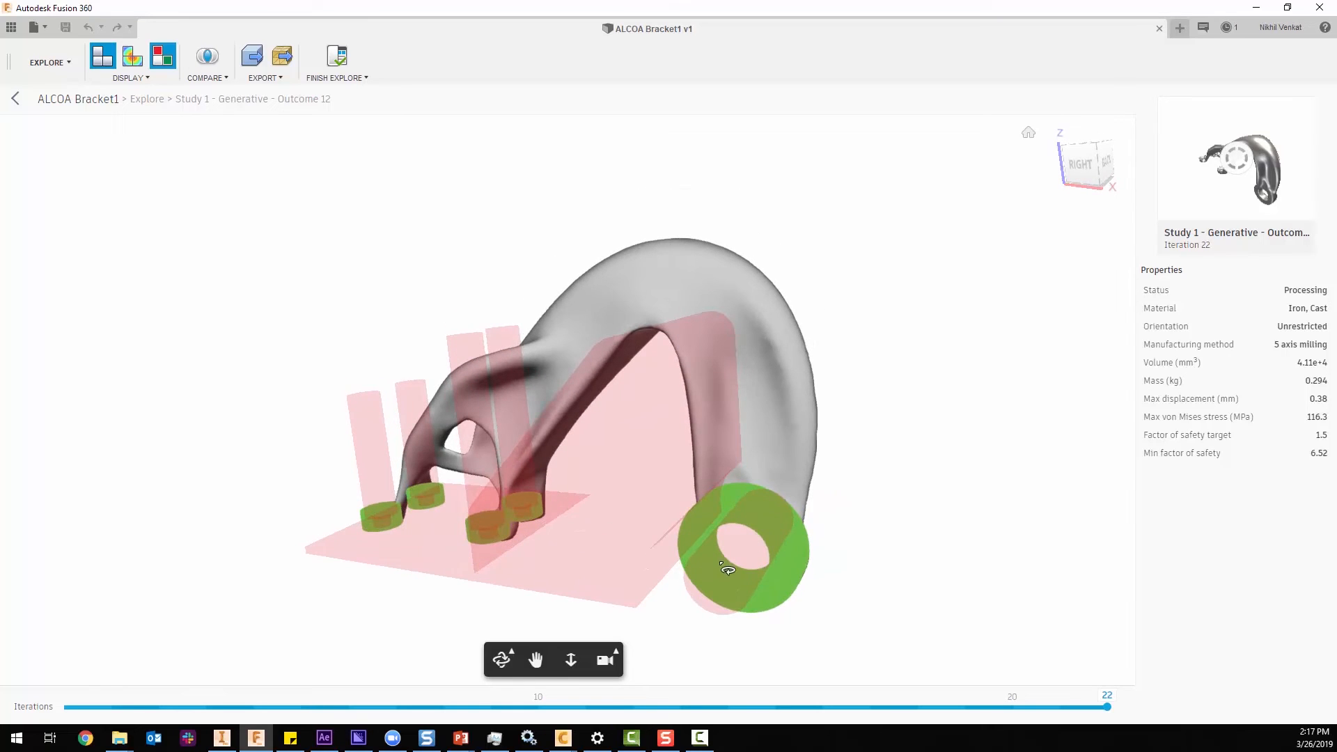
pyautogui.click(164, 56)
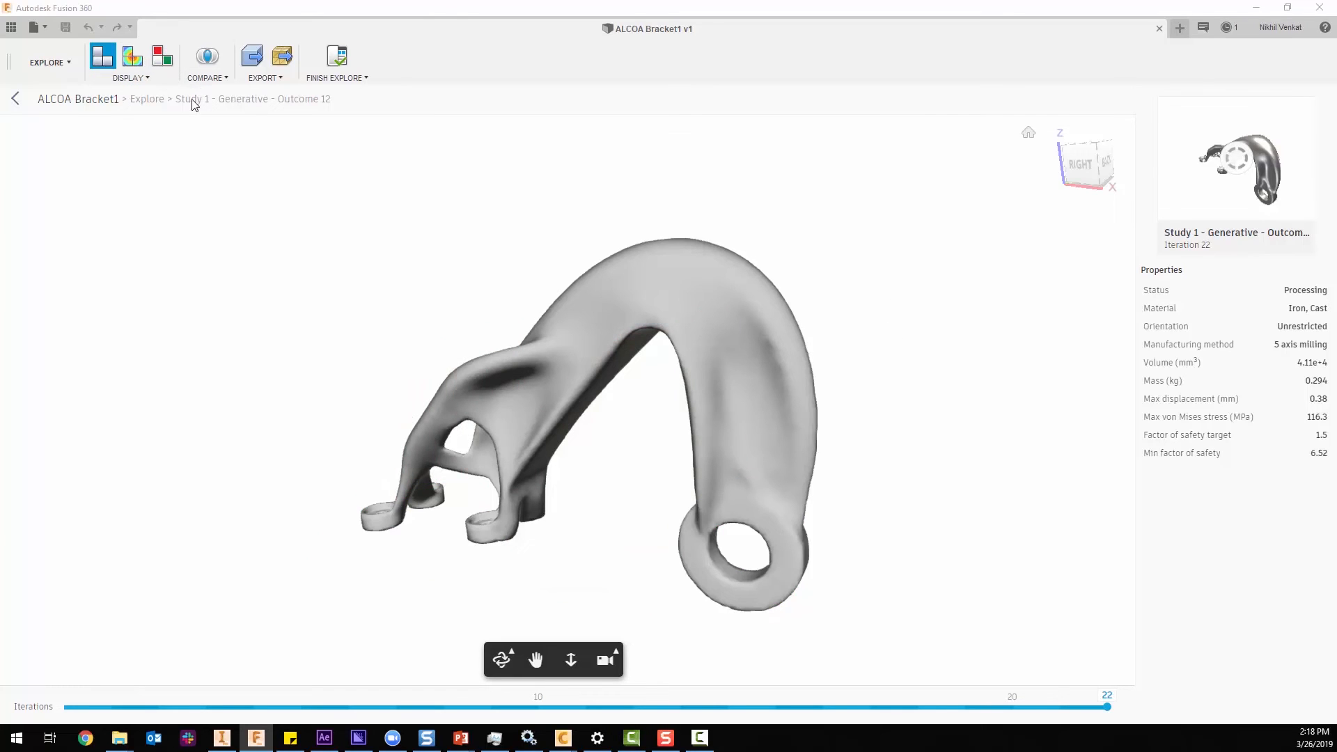
# Display the stress view of Outcome 12, inspect the bracket from another angle and restore the home view.
pyautogui.click(134, 58)
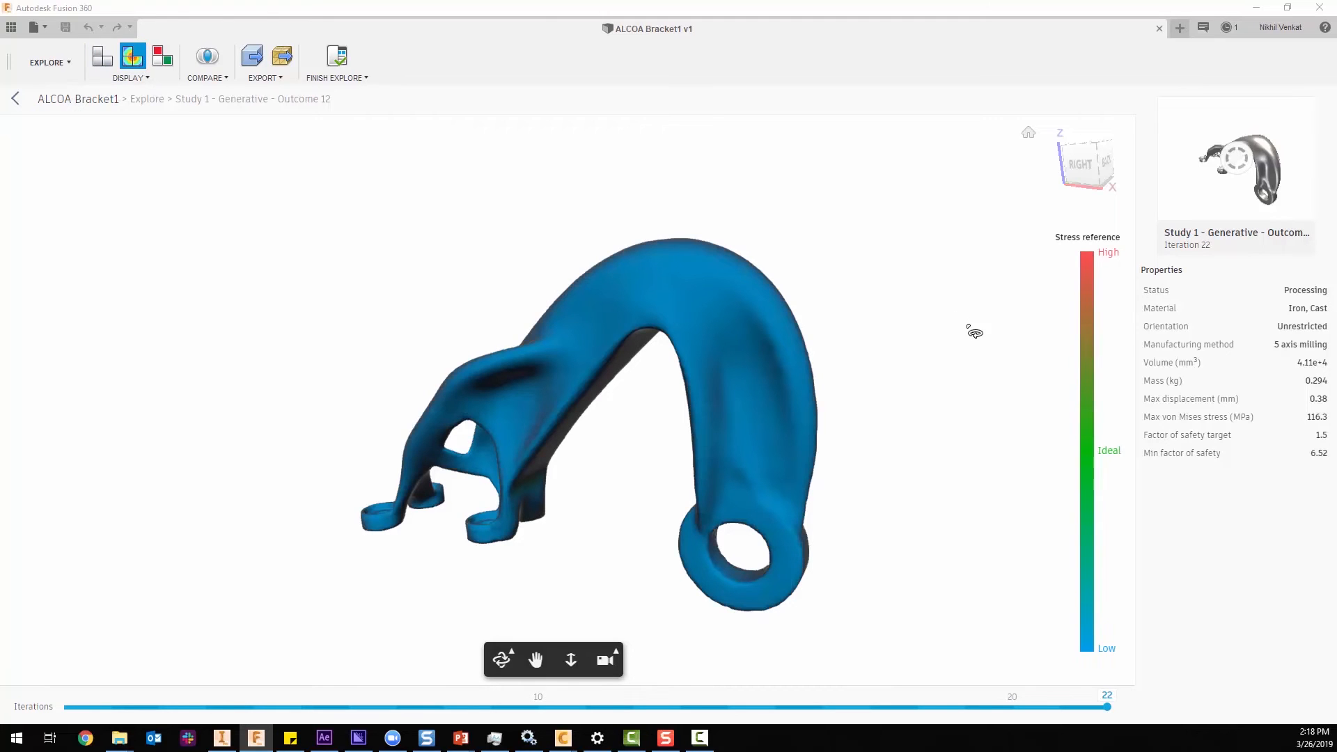
pyautogui.moveTo(831, 400); pyautogui.dragTo(713, 418)
pyautogui.click(1027, 138)
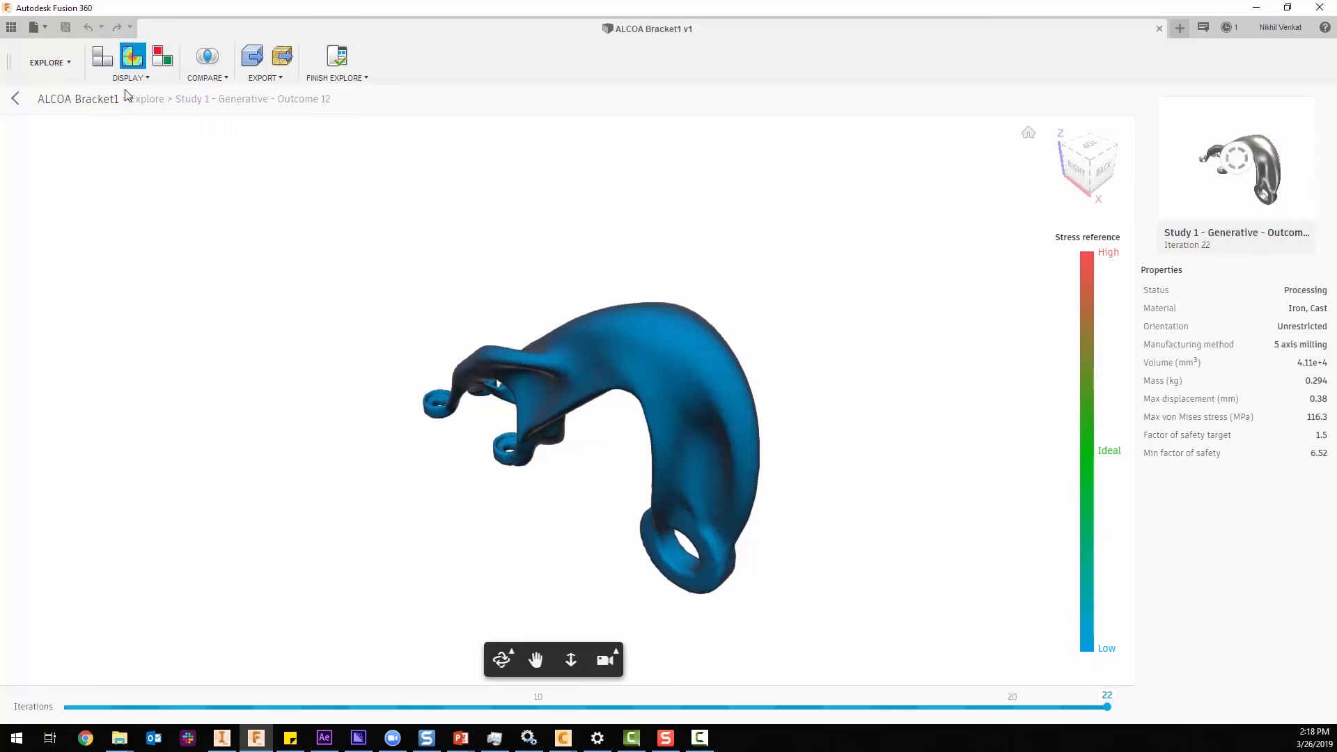
# Compare Outcome 12 side by side with Outcome 6, review Outcome 6's properties and display both in stress view.
pyautogui.click(204, 78)
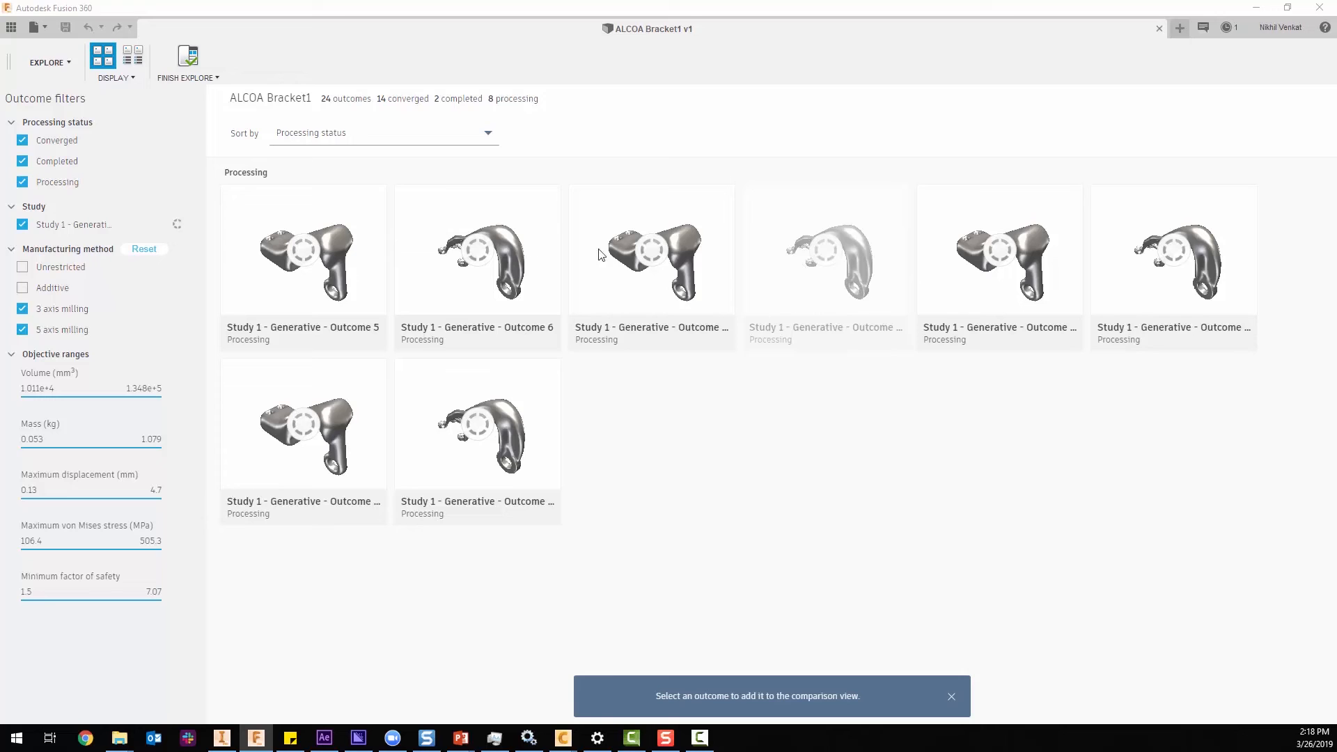
pyautogui.doubleClick(475, 252)
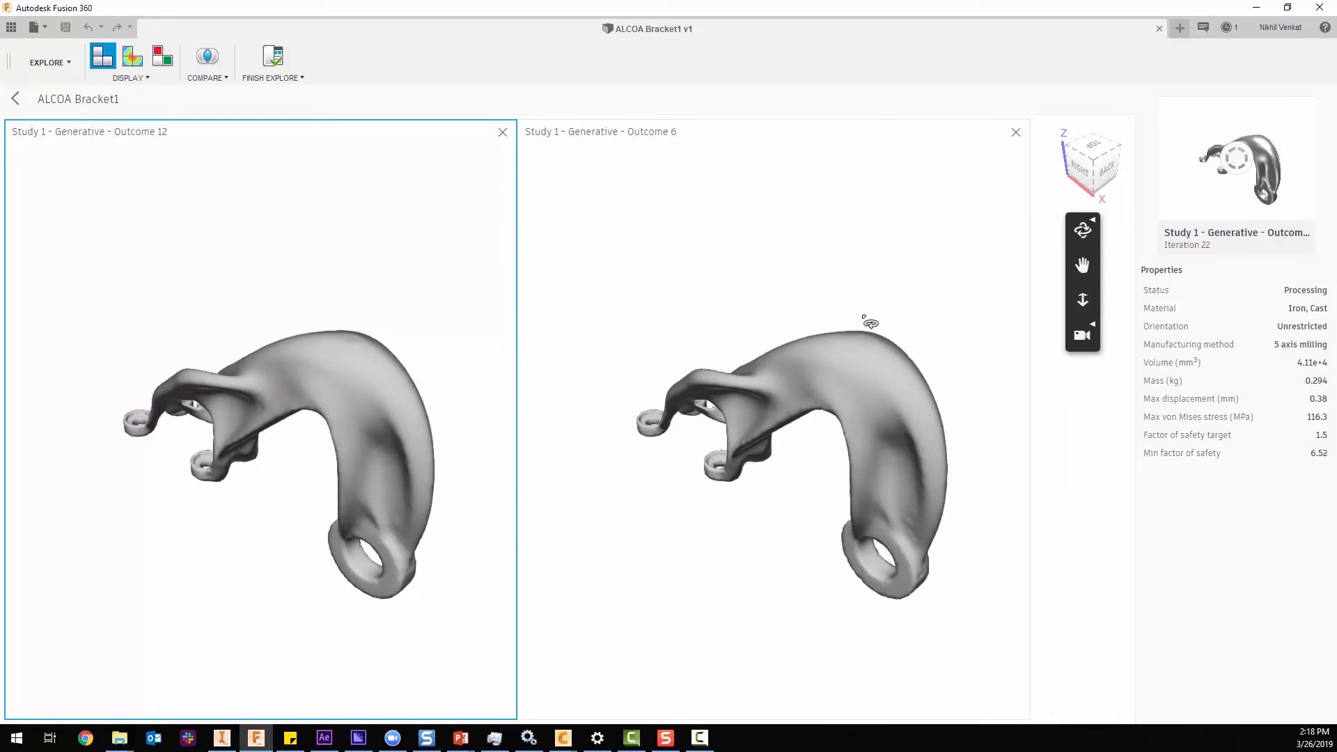
pyautogui.click(660, 249)
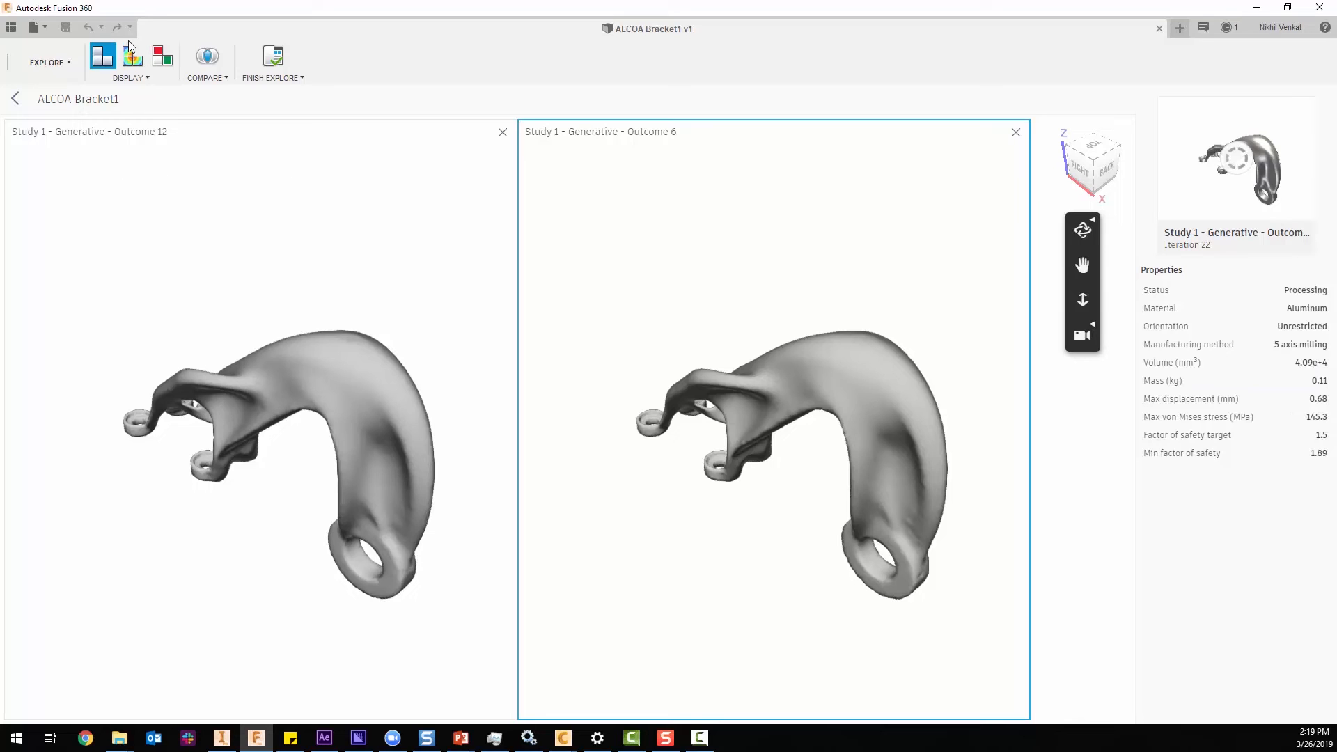
pyautogui.click(133, 61)
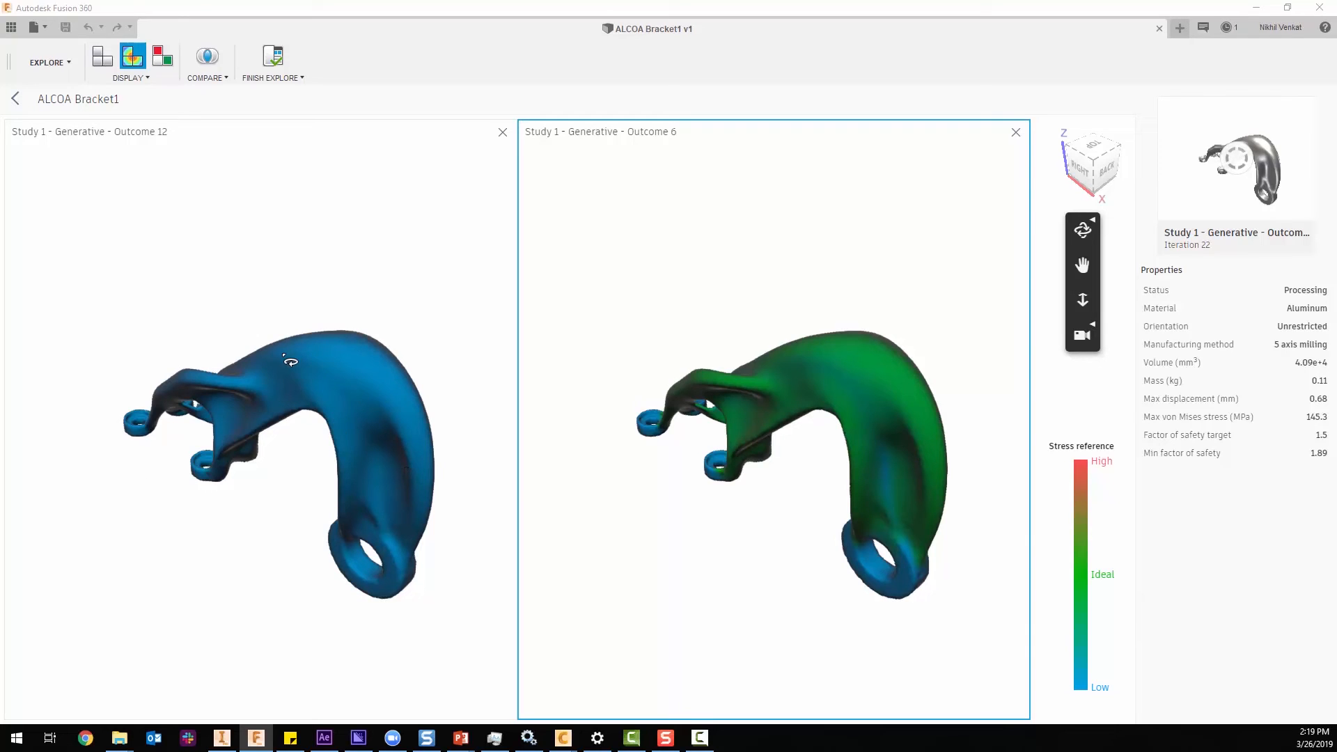
# Examine the stress distribution of both outcomes from several angles and remove Outcome 6 from the comparison.
pyautogui.moveTo(752, 495); pyautogui.dragTo(766, 428)
pyautogui.moveTo(898, 449); pyautogui.dragTo(931, 458)
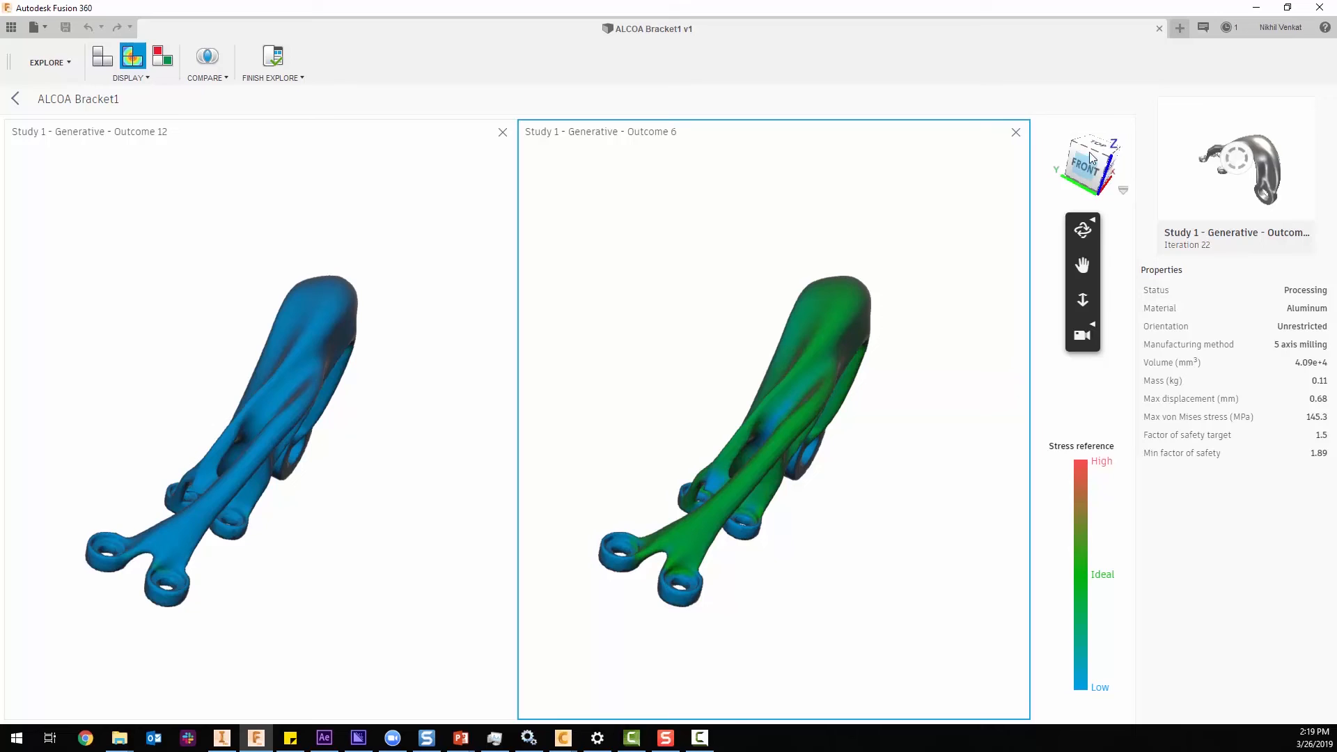
pyautogui.click(1107, 167)
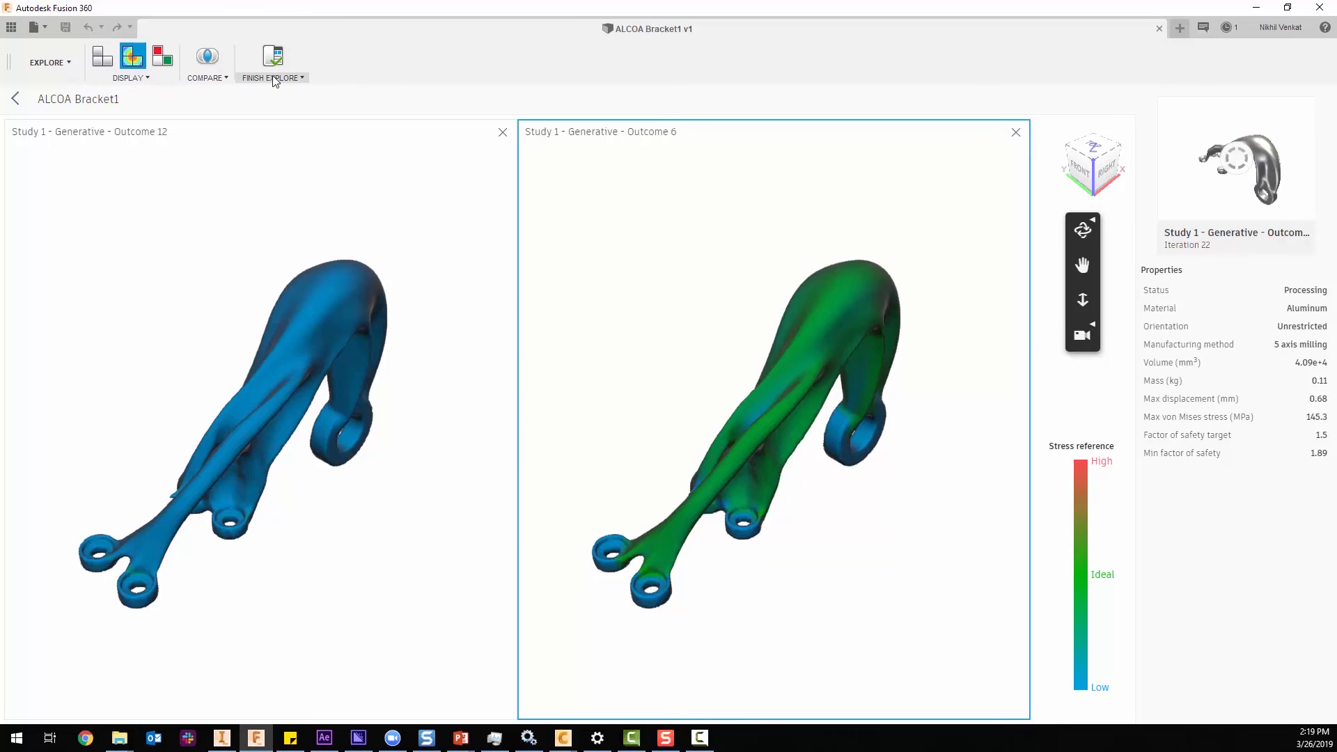
pyautogui.click(1016, 131)
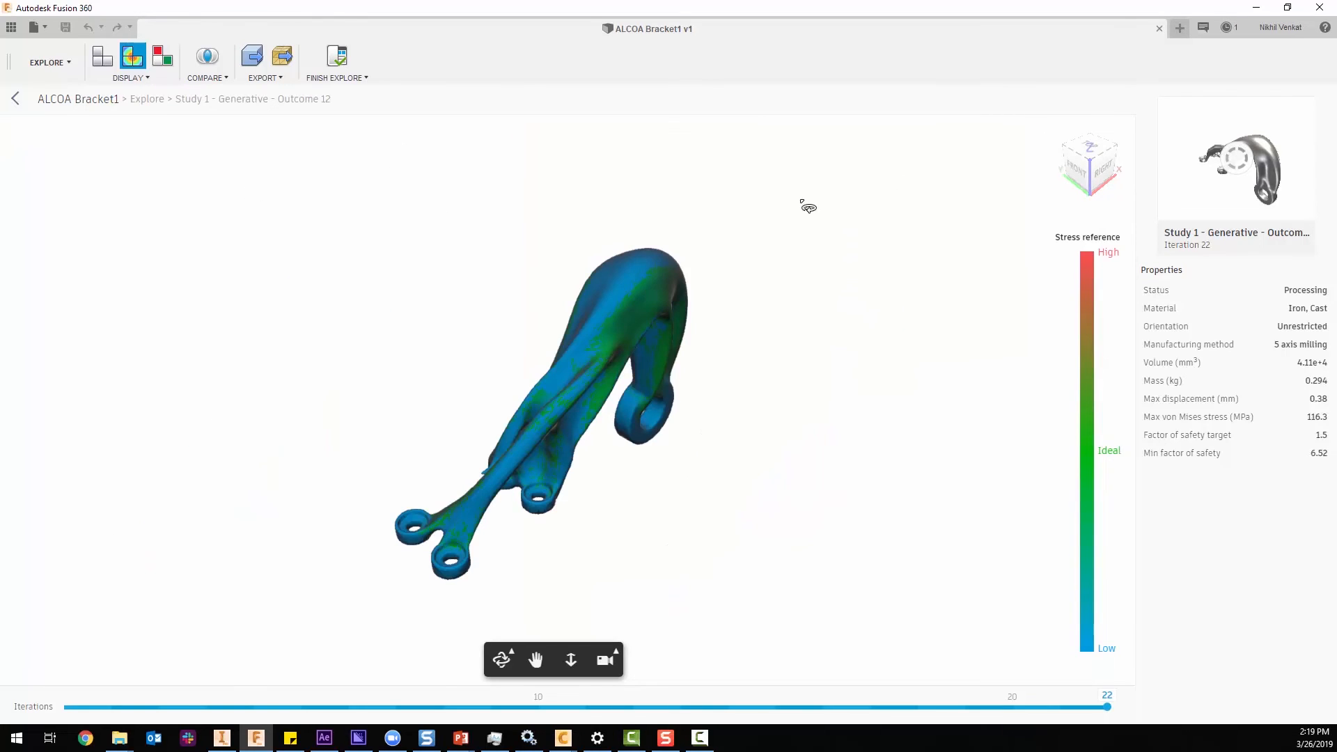
# Inspect the stress view of Outcome 12 from the right side and close up around its four mounting holes and connecting arms.
pyautogui.click(1102, 176)
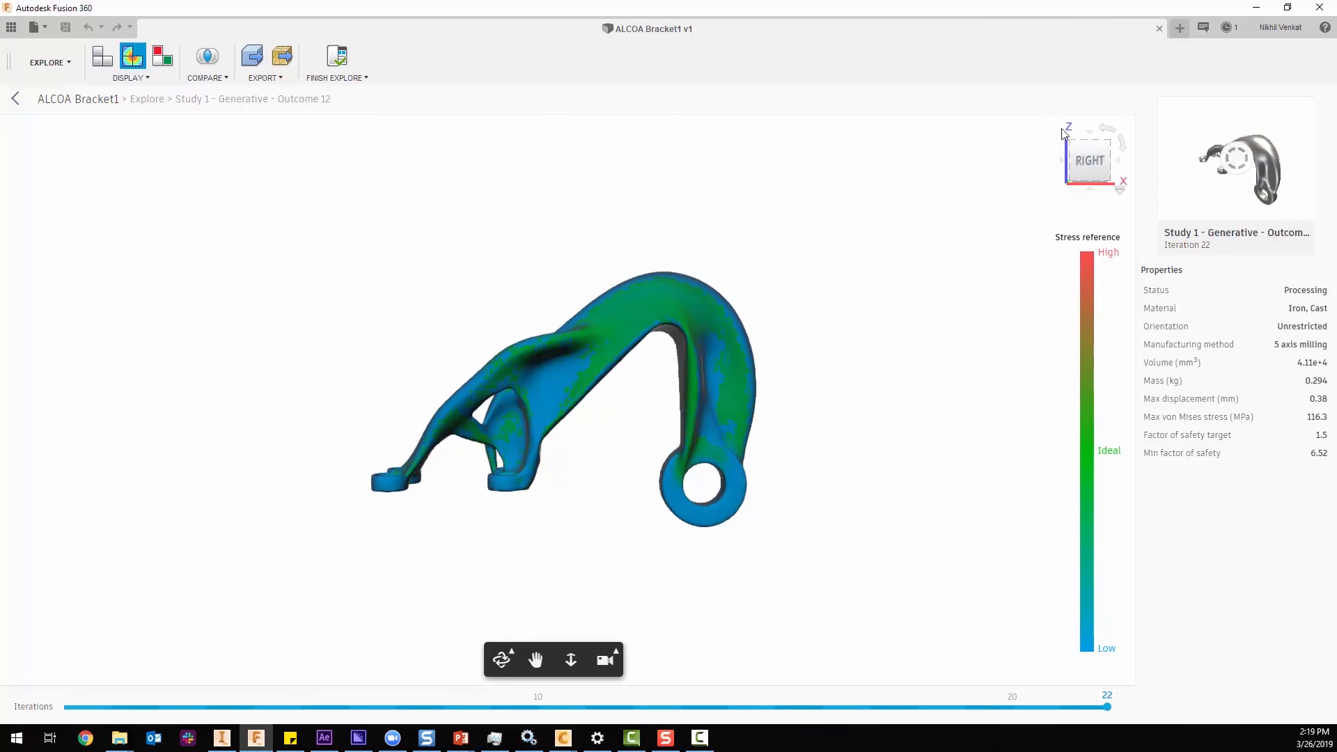
pyautogui.click(1109, 143)
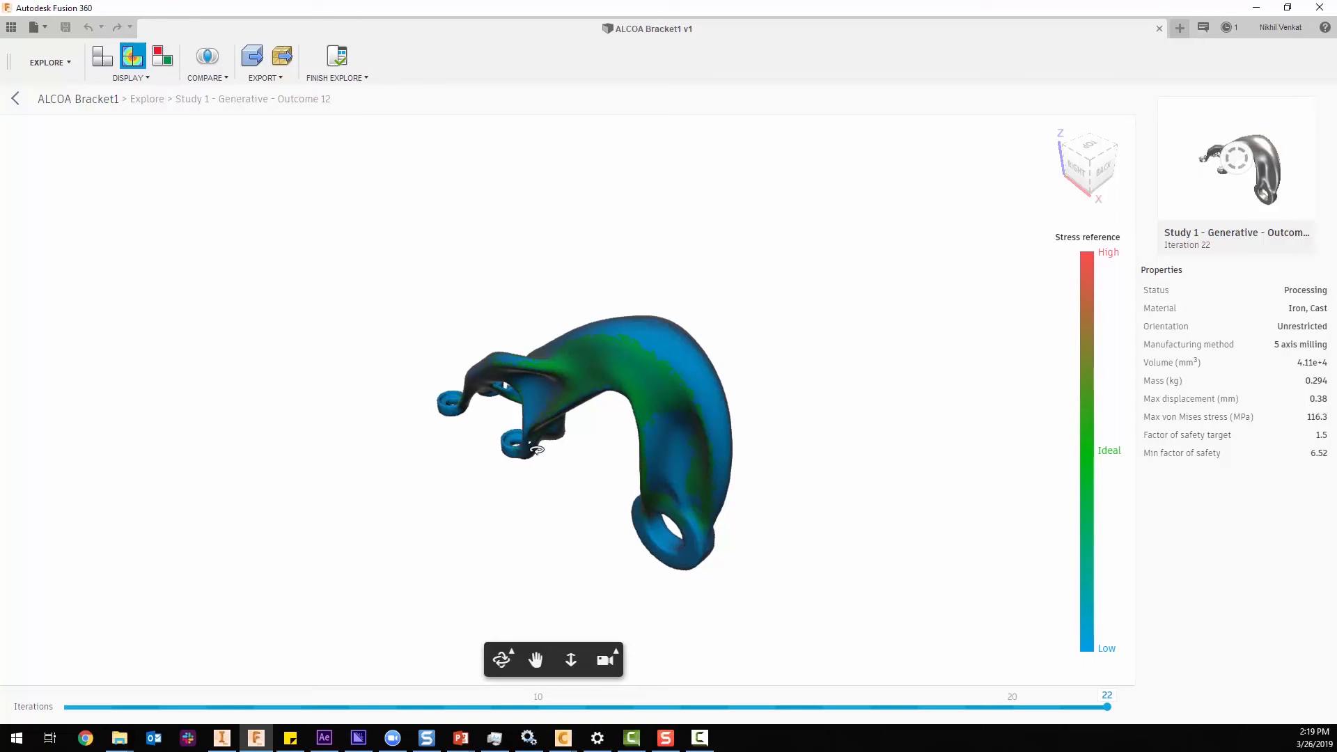
pyautogui.moveTo(543, 335); pyautogui.dragTo(620, 513)
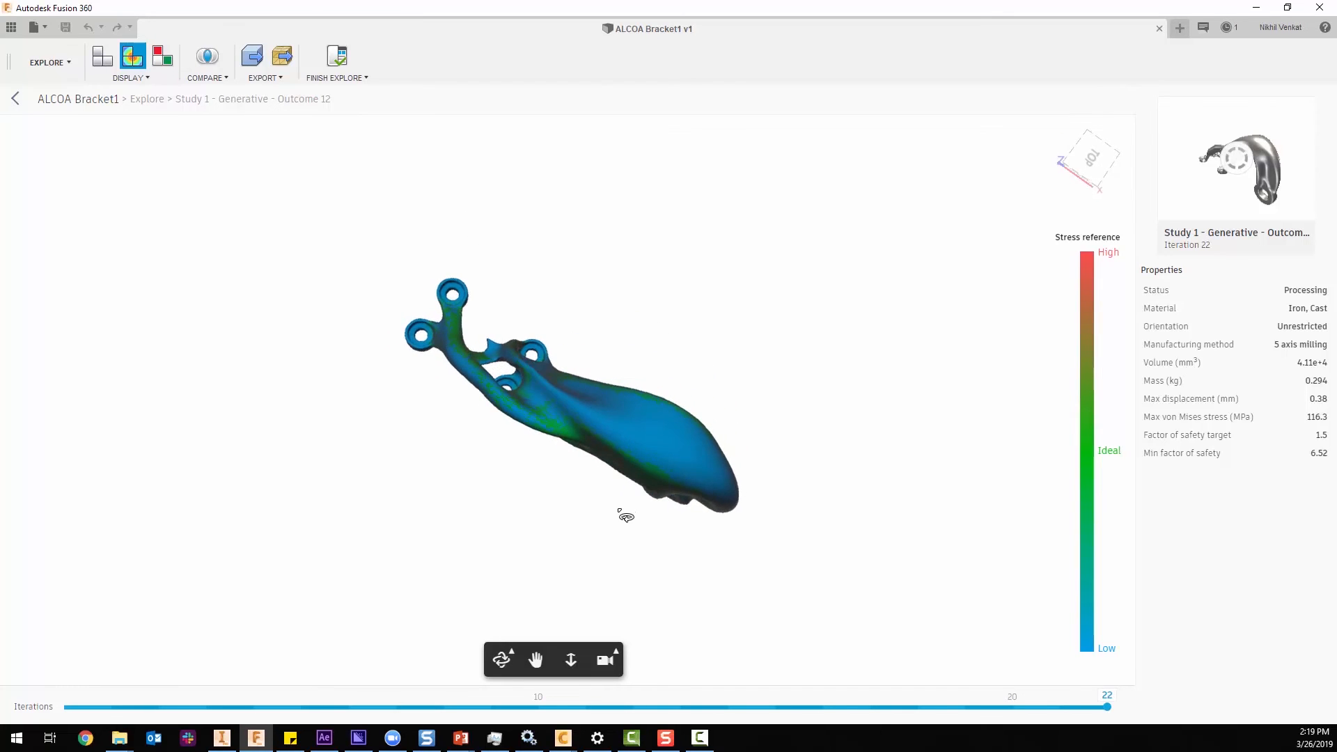
pyautogui.scroll(5, 488, 358)
pyautogui.moveTo(482, 376); pyautogui.dragTo(492, 361)
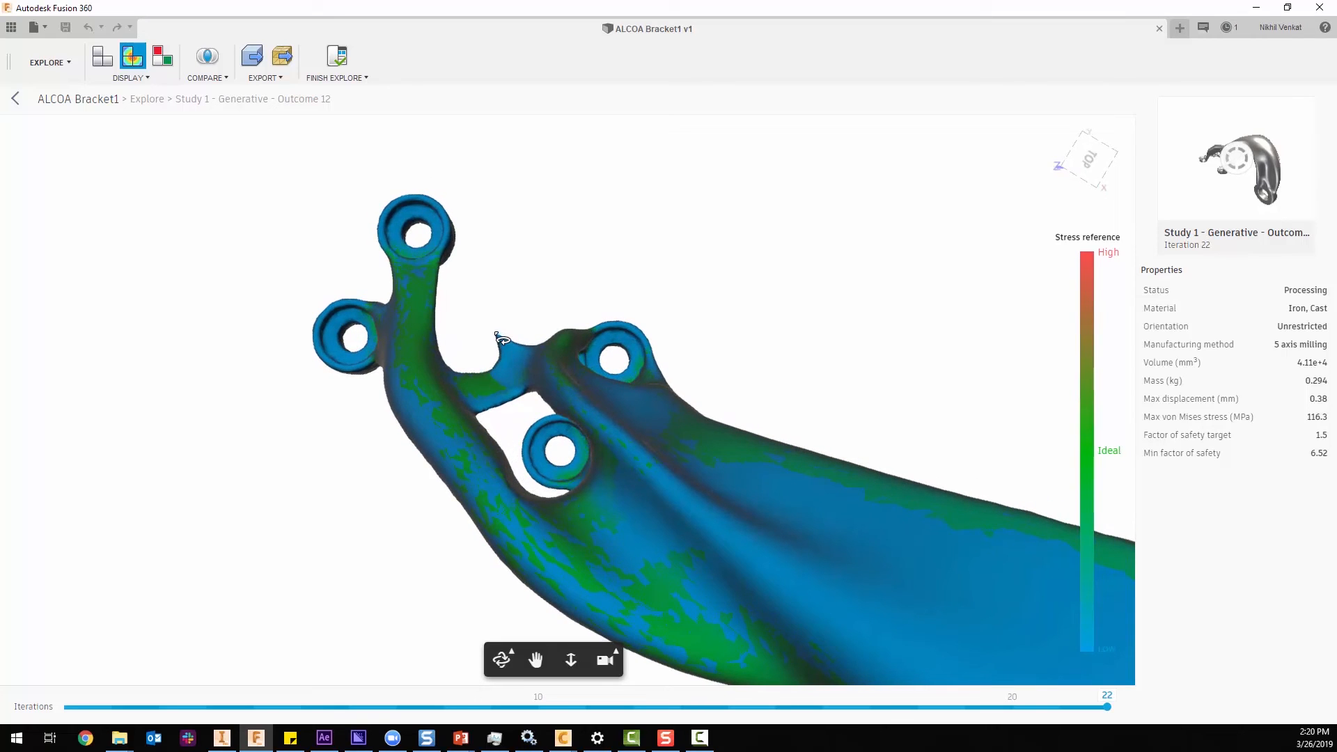
pyautogui.moveTo(449, 403); pyautogui.dragTo(498, 414)
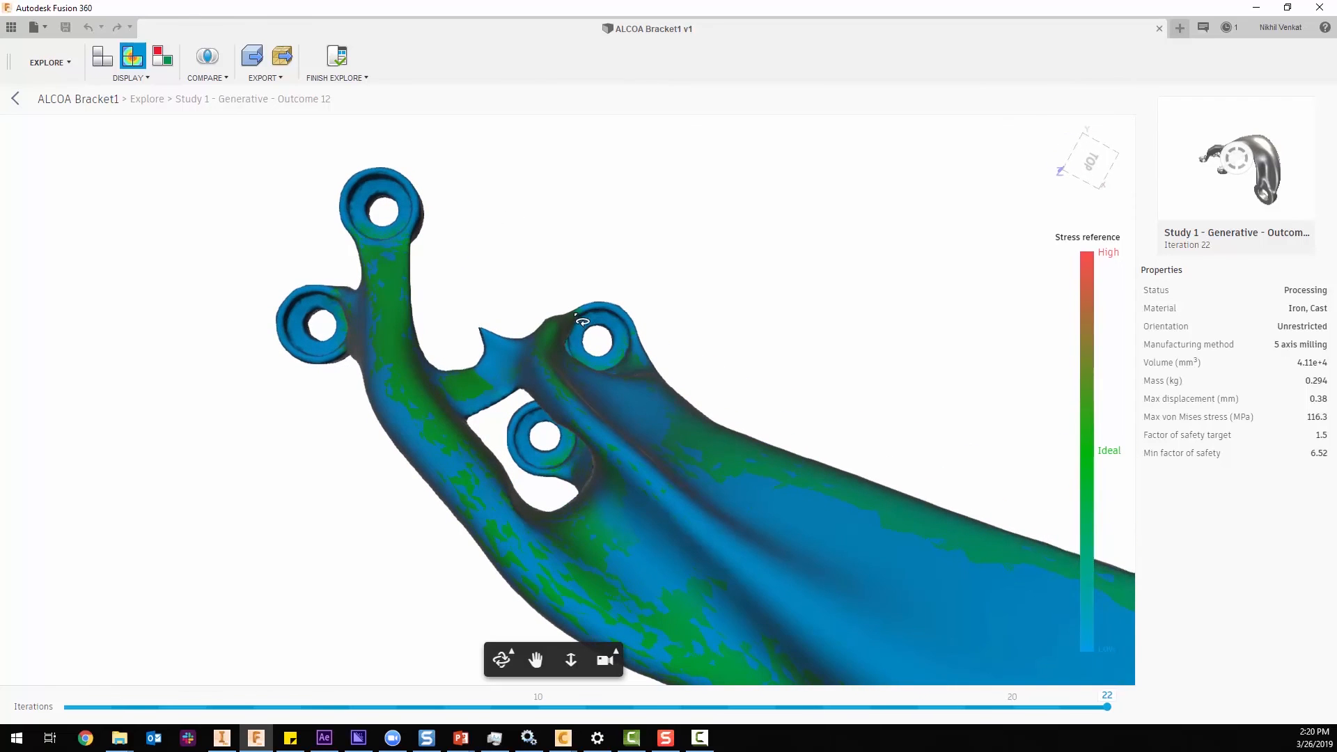
pyautogui.moveTo(560, 339); pyautogui.dragTo(503, 433)
pyautogui.moveTo(565, 344); pyautogui.dragTo(696, 272)
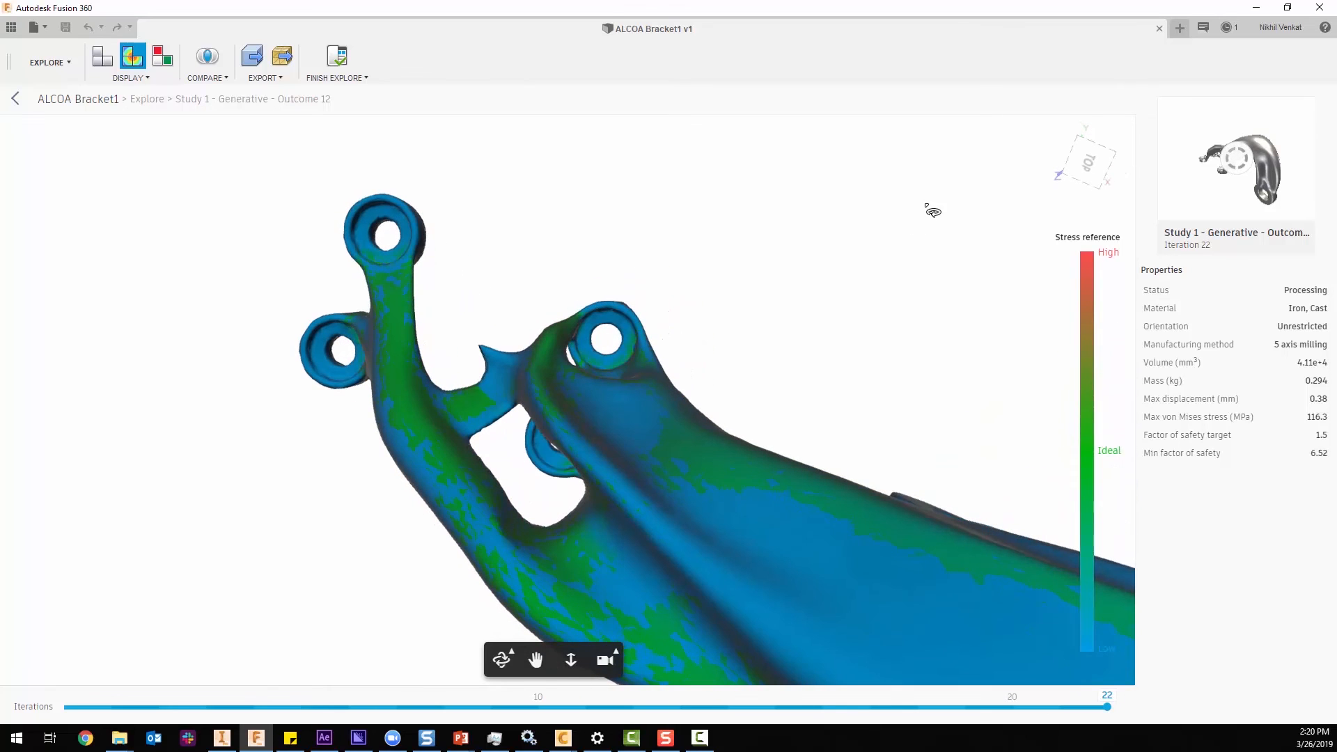
# Return Outcome 12 to an isometric right-back view and check the whole bracket's stress colouring.
pyautogui.click(1098, 193)
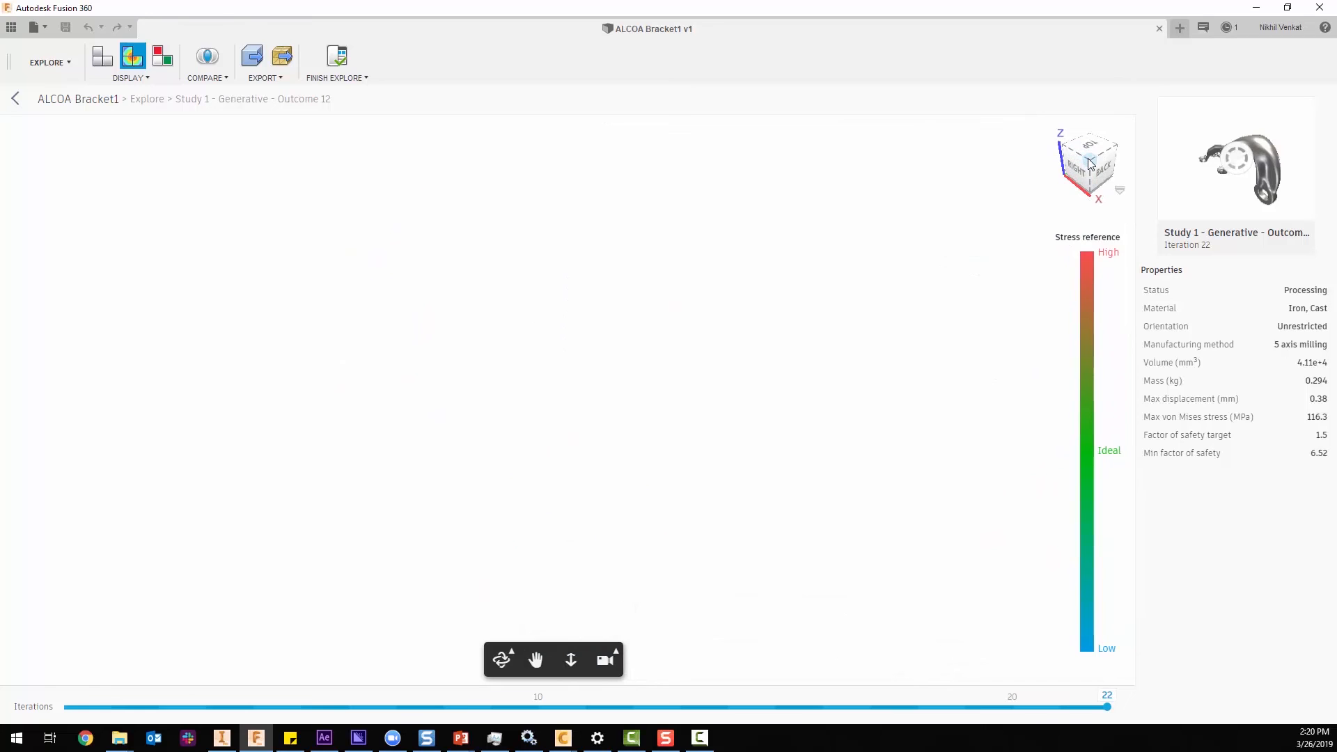
pyautogui.scroll(-2, 801, 268)
pyautogui.moveTo(802, 268); pyautogui.dragTo(730, 518, button='middle')
pyautogui.moveTo(710, 320); pyautogui.dragTo(667, 364, button='middle')
pyautogui.scroll(1, 667, 364)
pyautogui.scroll(2, 661, 362)
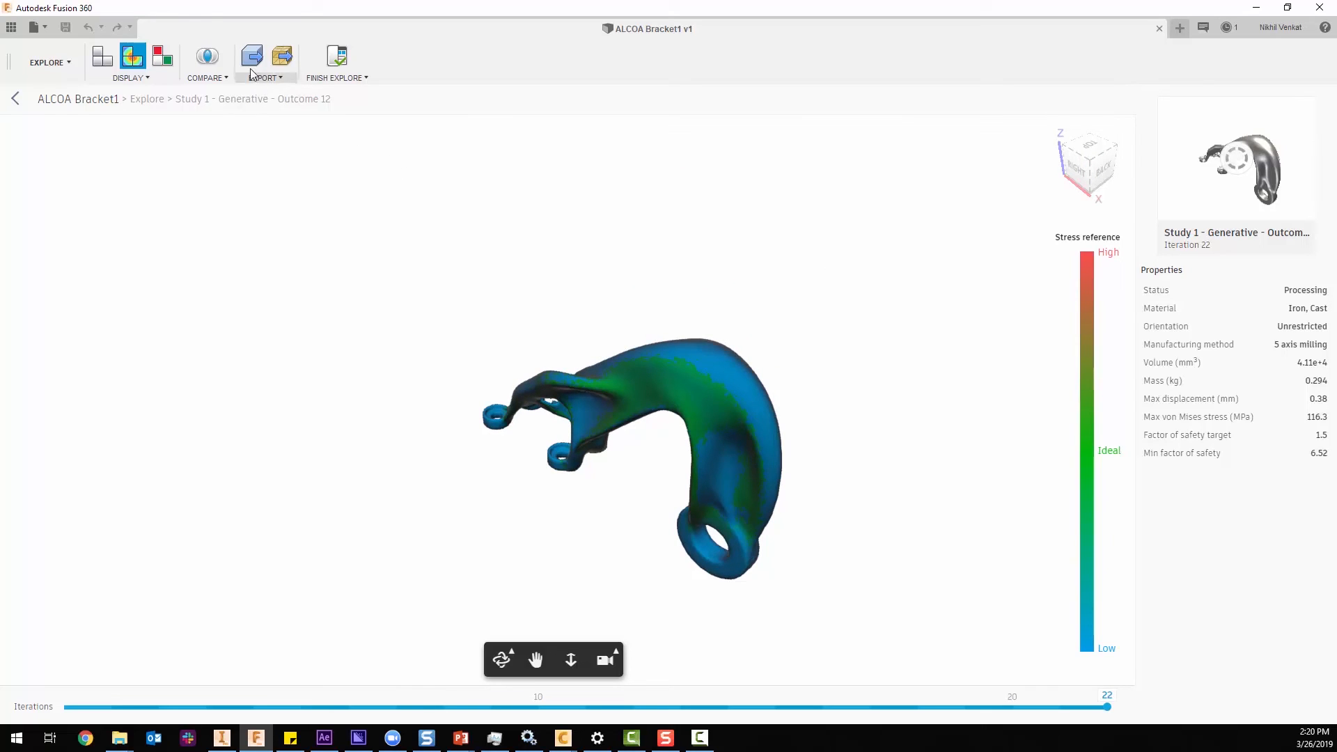
# Create a new design from Outcome 12, open it in a separate tab and list its bodies.
pyautogui.click(273, 77)
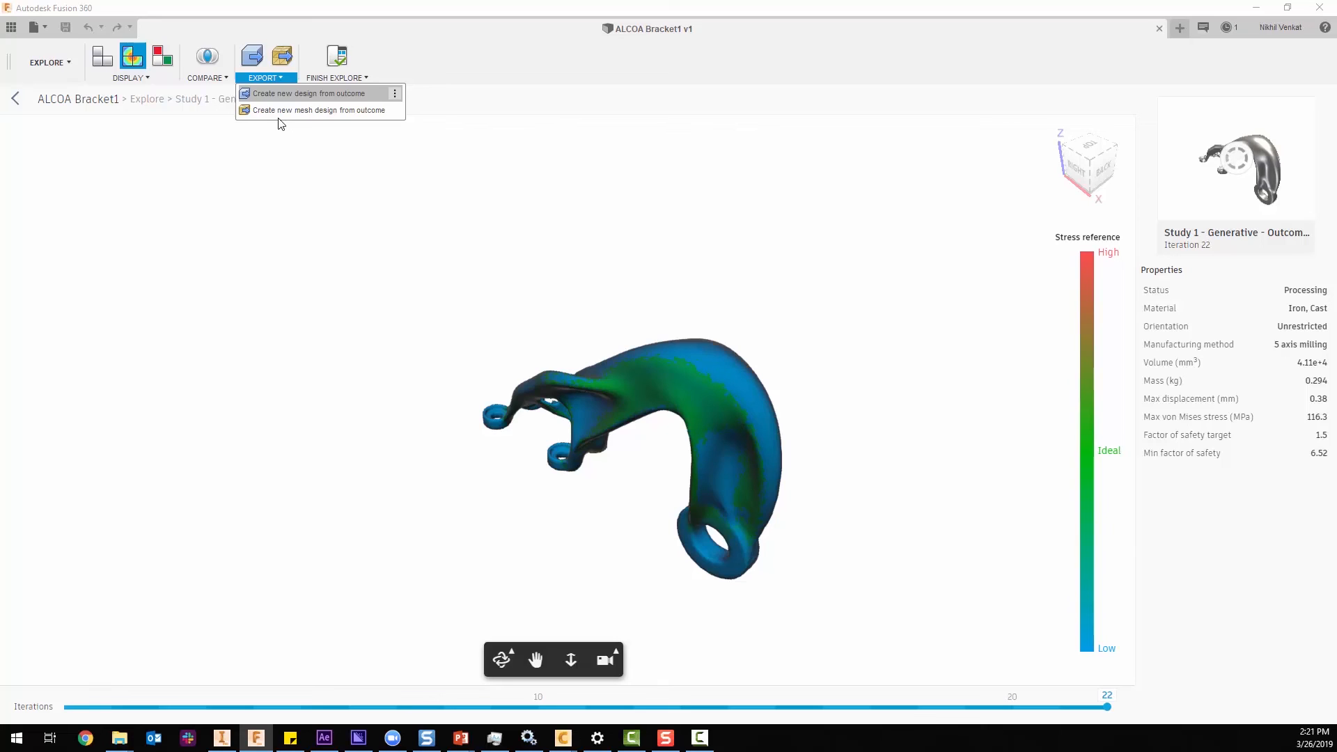
pyautogui.click(279, 96)
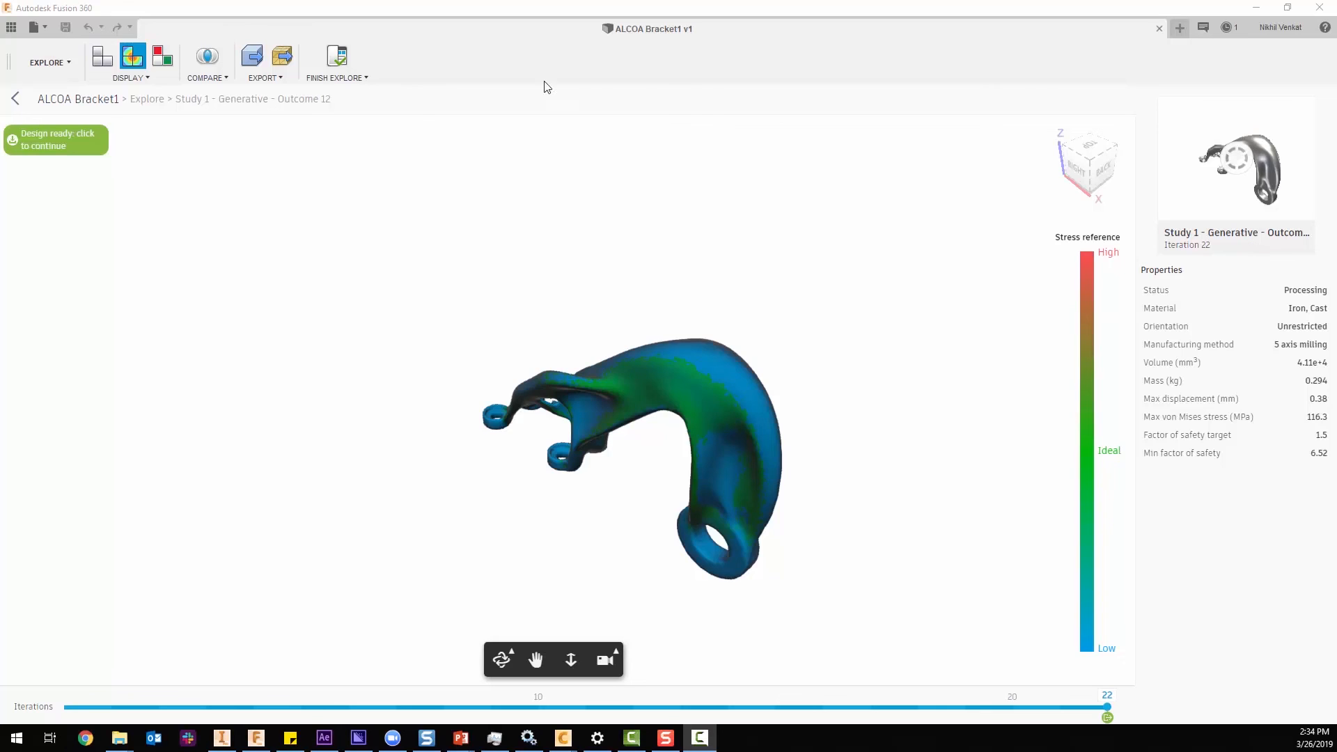
pyautogui.click(49, 143)
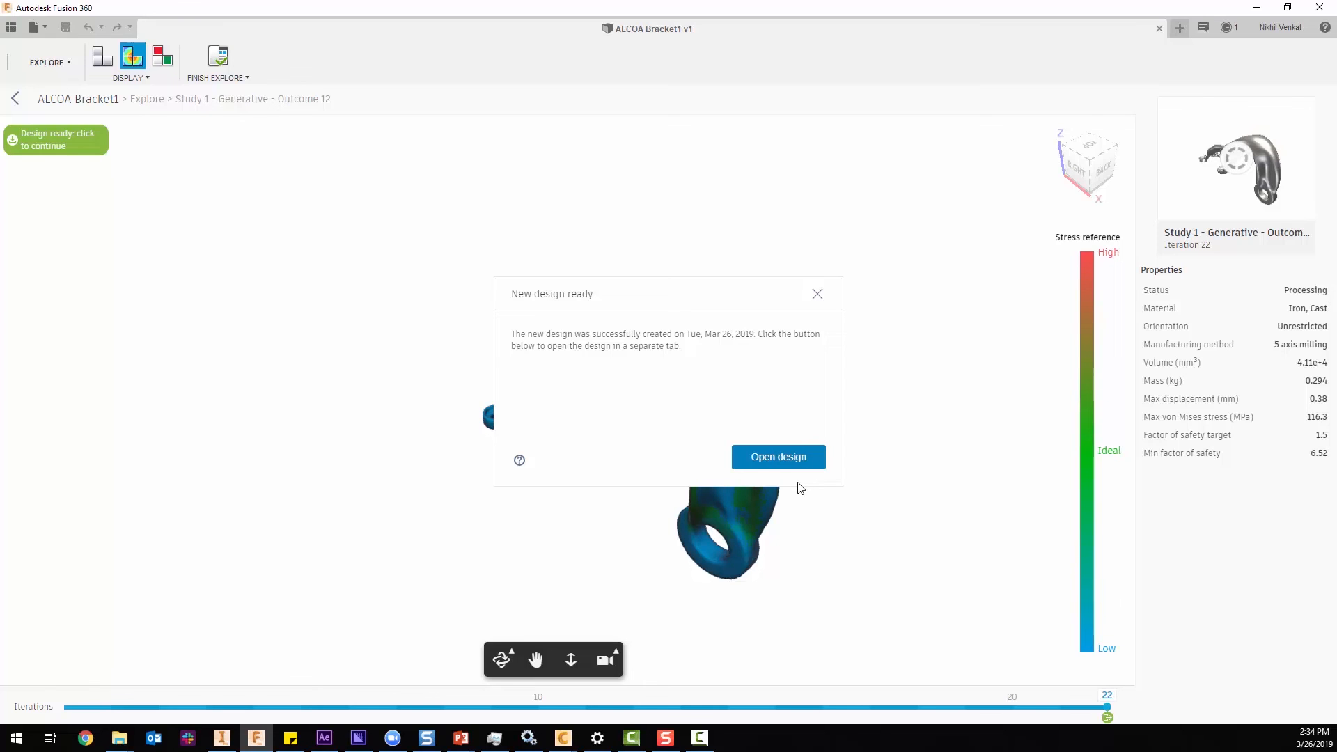
pyautogui.click(784, 448)
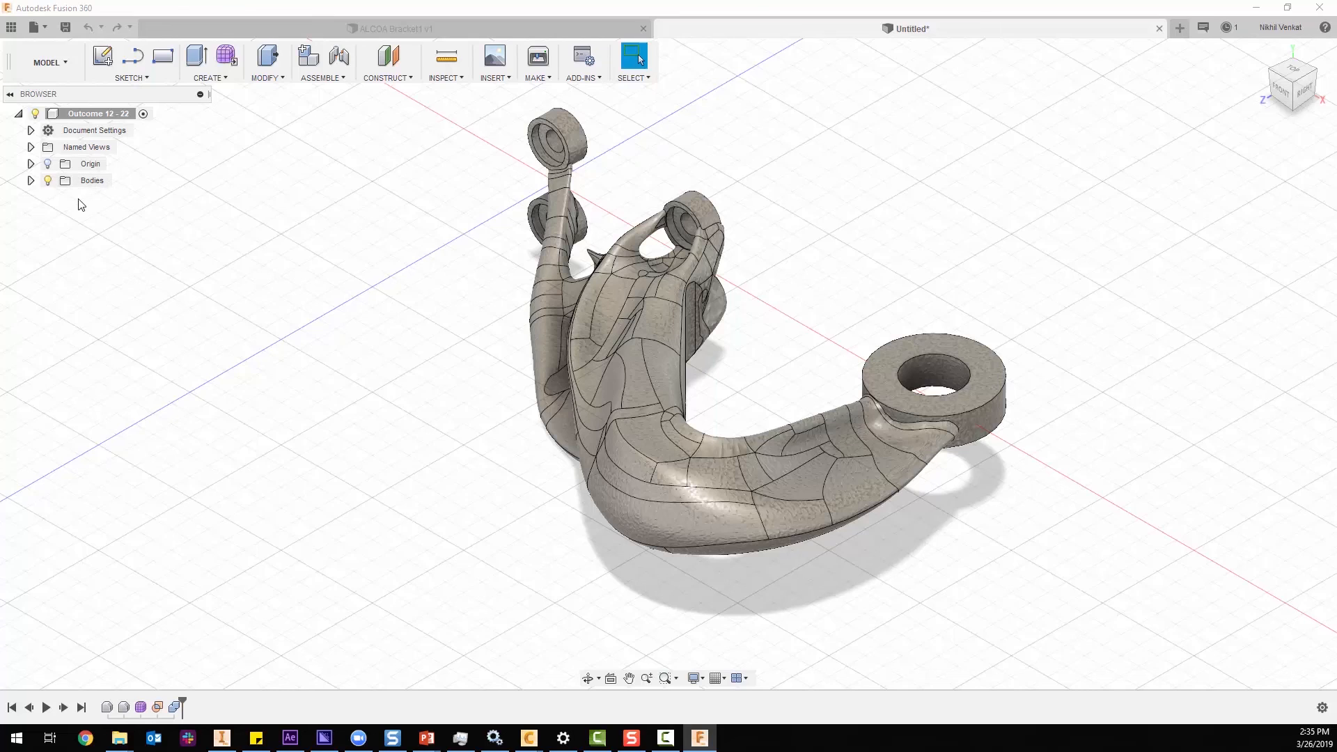
pyautogui.click(31, 180)
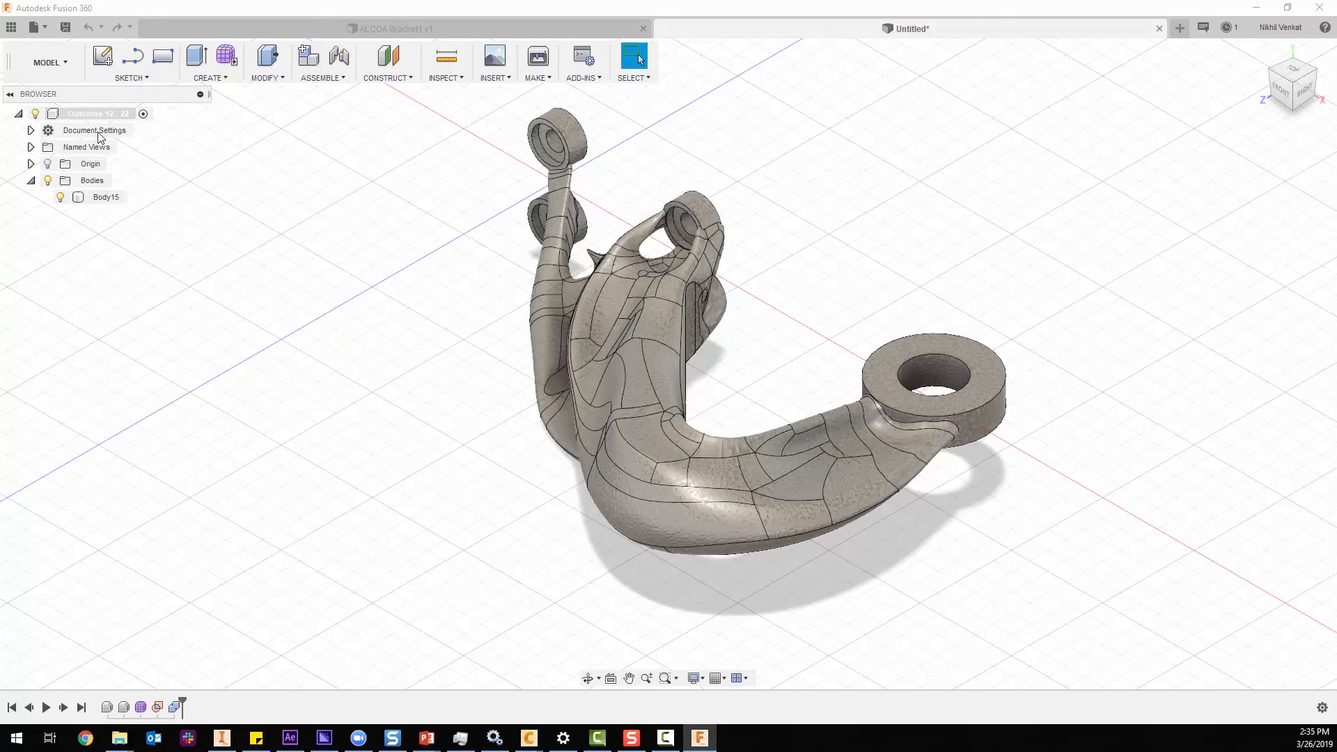
# Return to the ALCOA Bracket1 design in the Model workspace and hide every component from Plate through Pin_Bearing, leaving Original_Shape displayed.
pyautogui.click(402, 29)
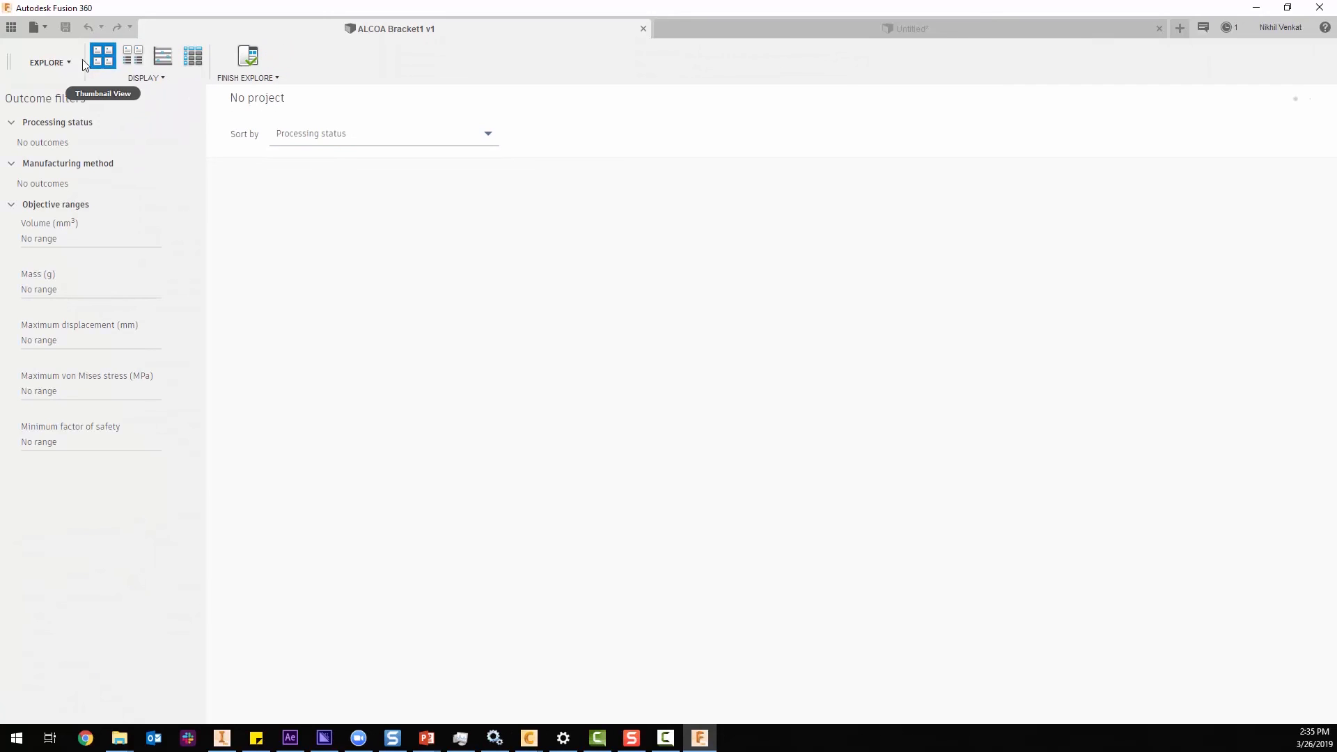
pyautogui.click(48, 62)
pyautogui.click(52, 117)
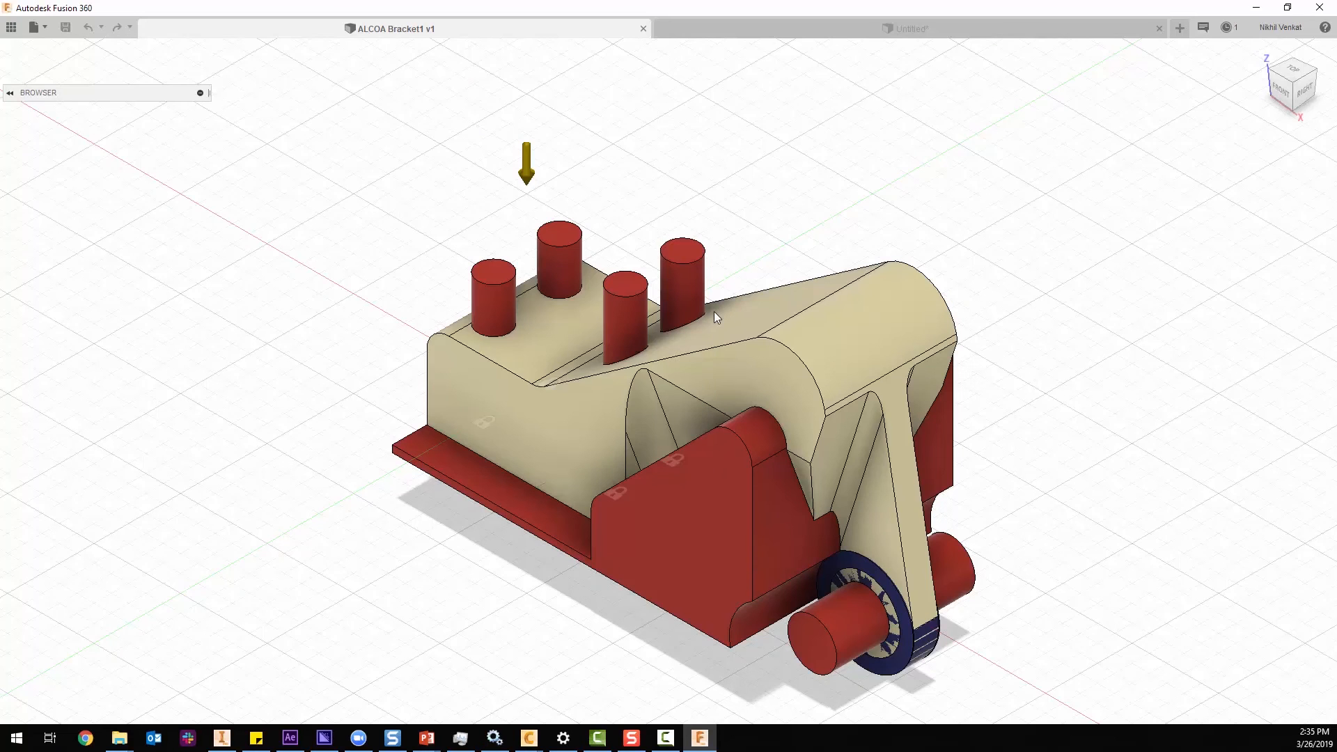
pyautogui.click(101, 231)
pyautogui.keyDown('shift'); pyautogui.click(116, 396); pyautogui.keyUp('shift')
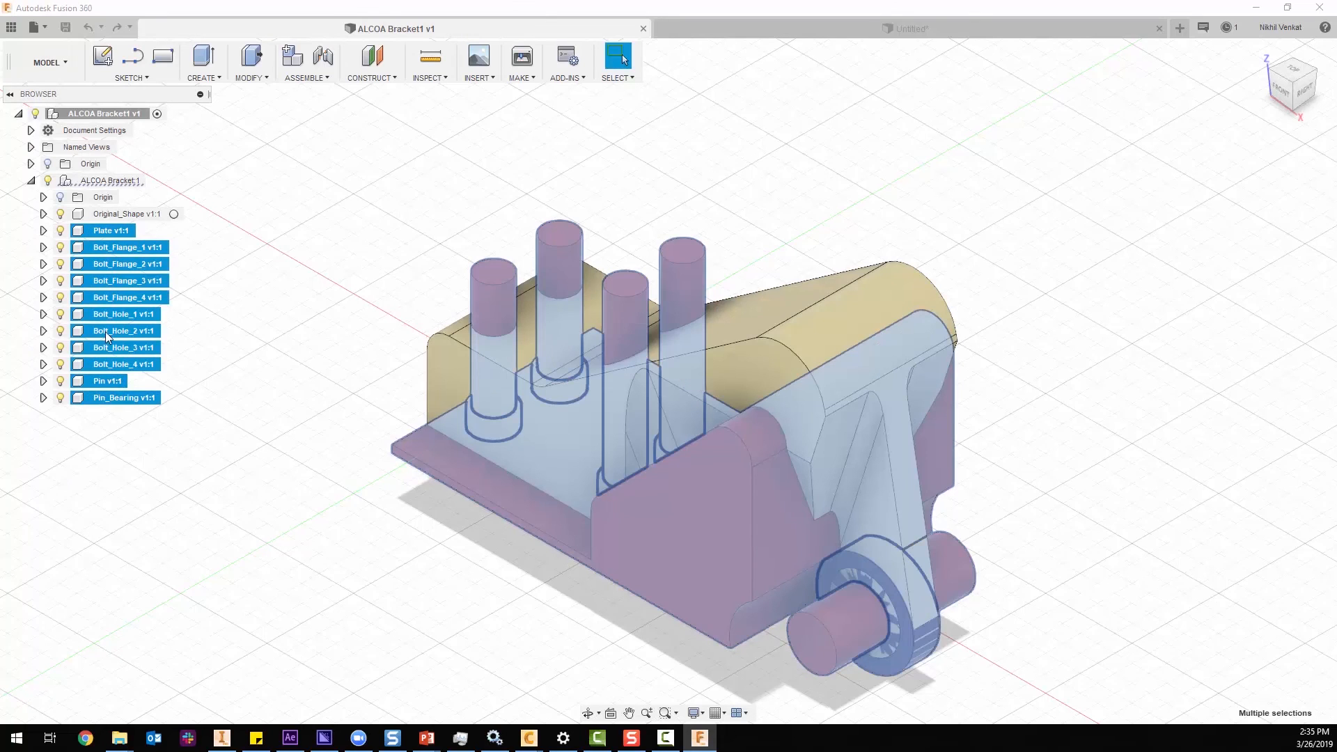
pyautogui.rightClick(86, 281)
pyautogui.click(122, 509)
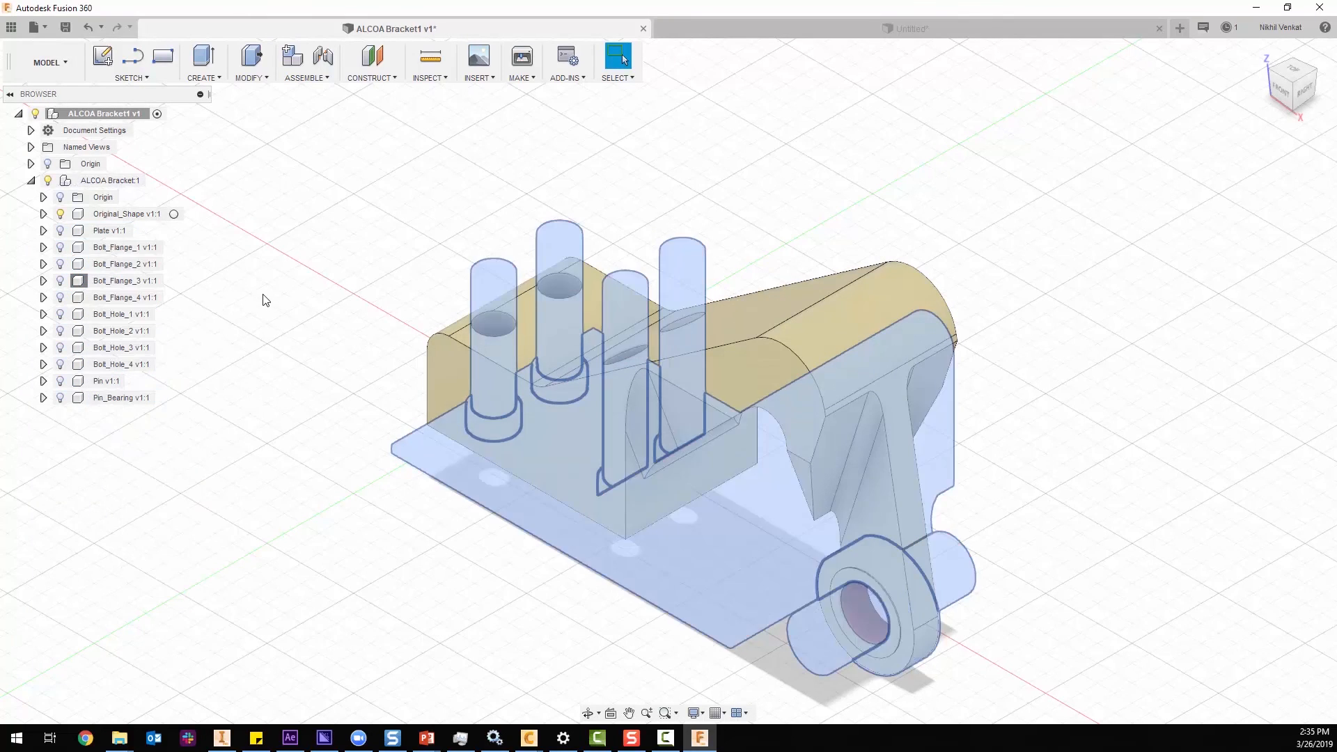
# Compare the original bracket shape with the exported outcome by switching between the two open designs.
pyautogui.click(696, 25)
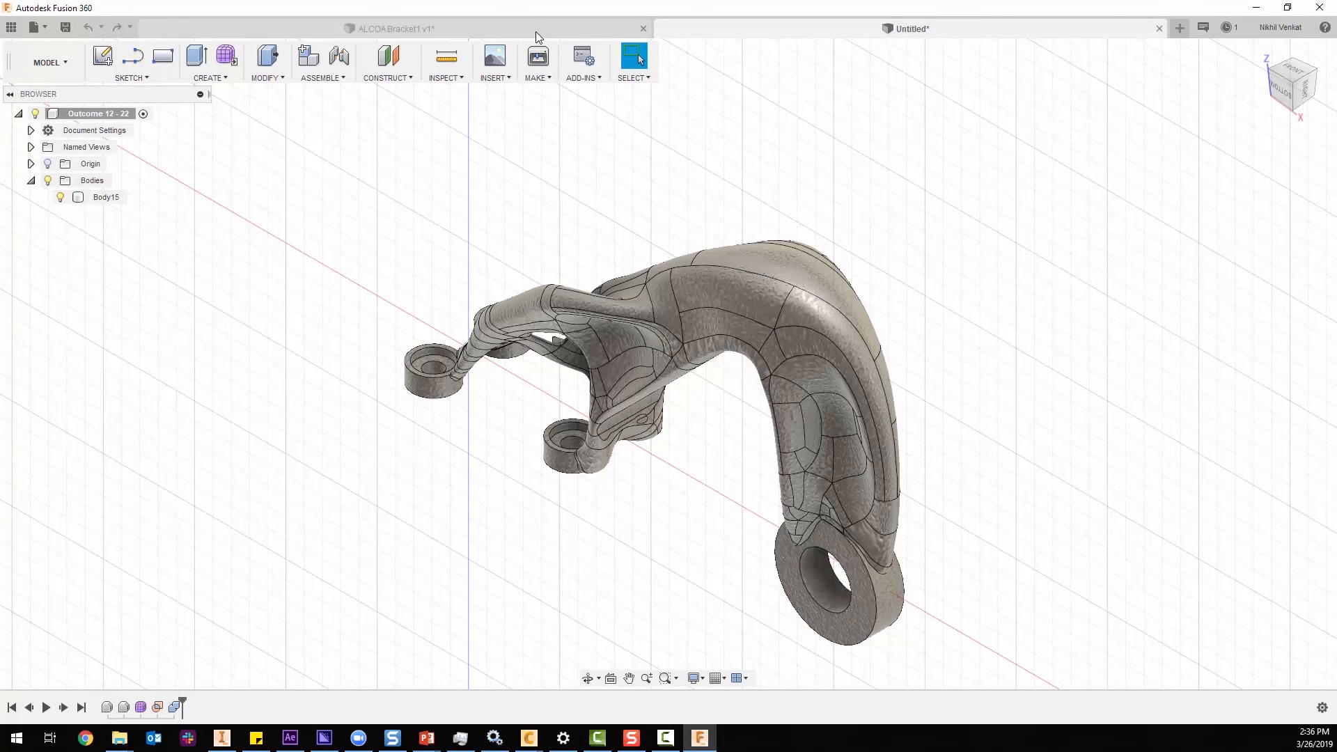
pyautogui.click(536, 32)
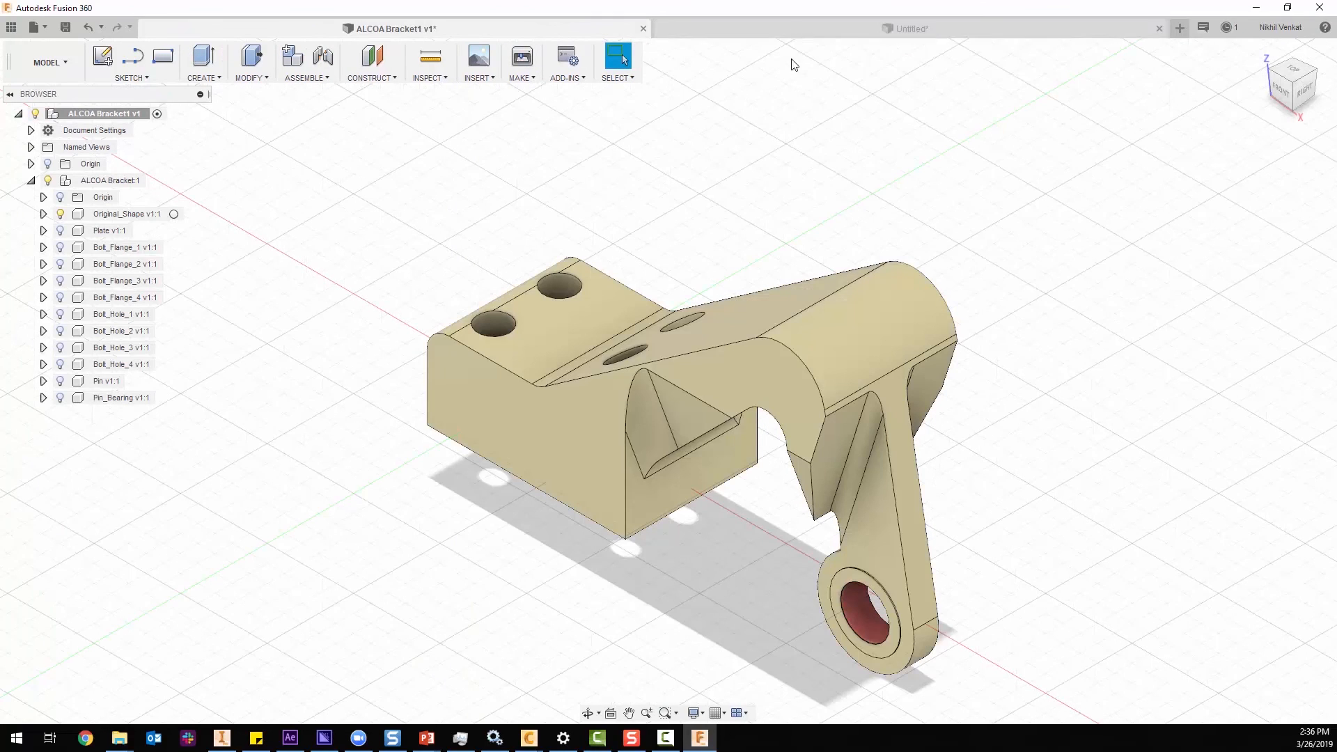
pyautogui.click(831, 29)
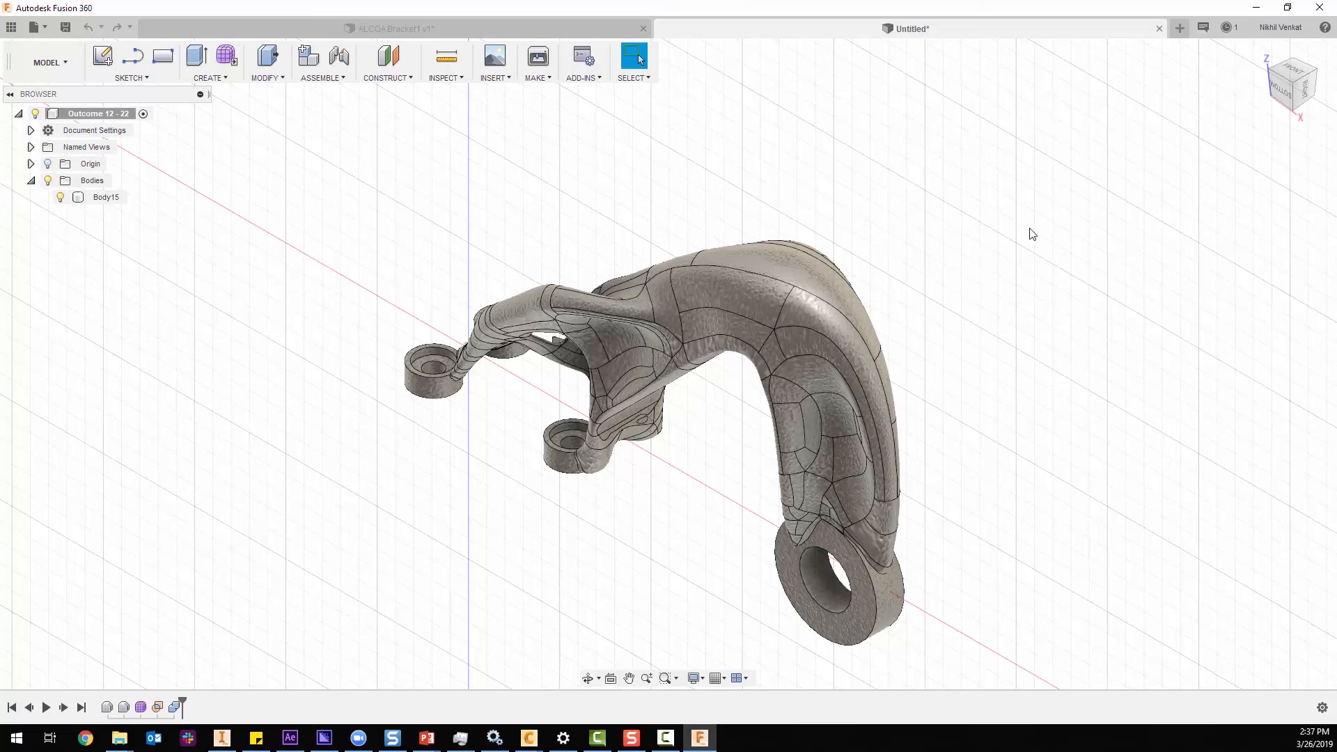
# Inspect the exported Outcome 12 body, its mounting bosses and pin ring from several angles.
pyautogui.click(1283, 90)
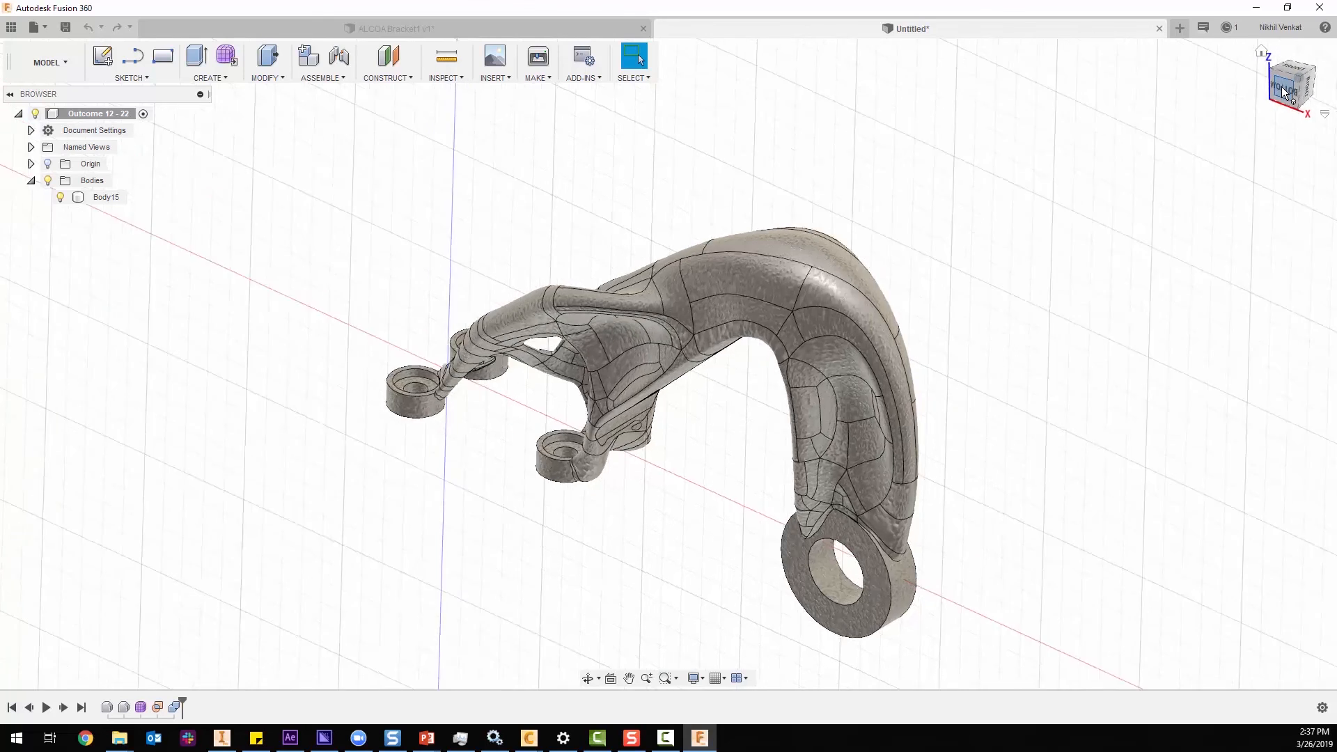
pyautogui.keyDown('shift'); pyautogui.moveTo(1055, 268); pyautogui.dragTo(1116, 280, button='middle'); pyautogui.keyUp('shift')
pyautogui.keyDown('shift'); pyautogui.moveTo(592, 360); pyautogui.dragTo(609, 417, button='middle'); pyautogui.keyUp('shift')
pyautogui.press('Escape')
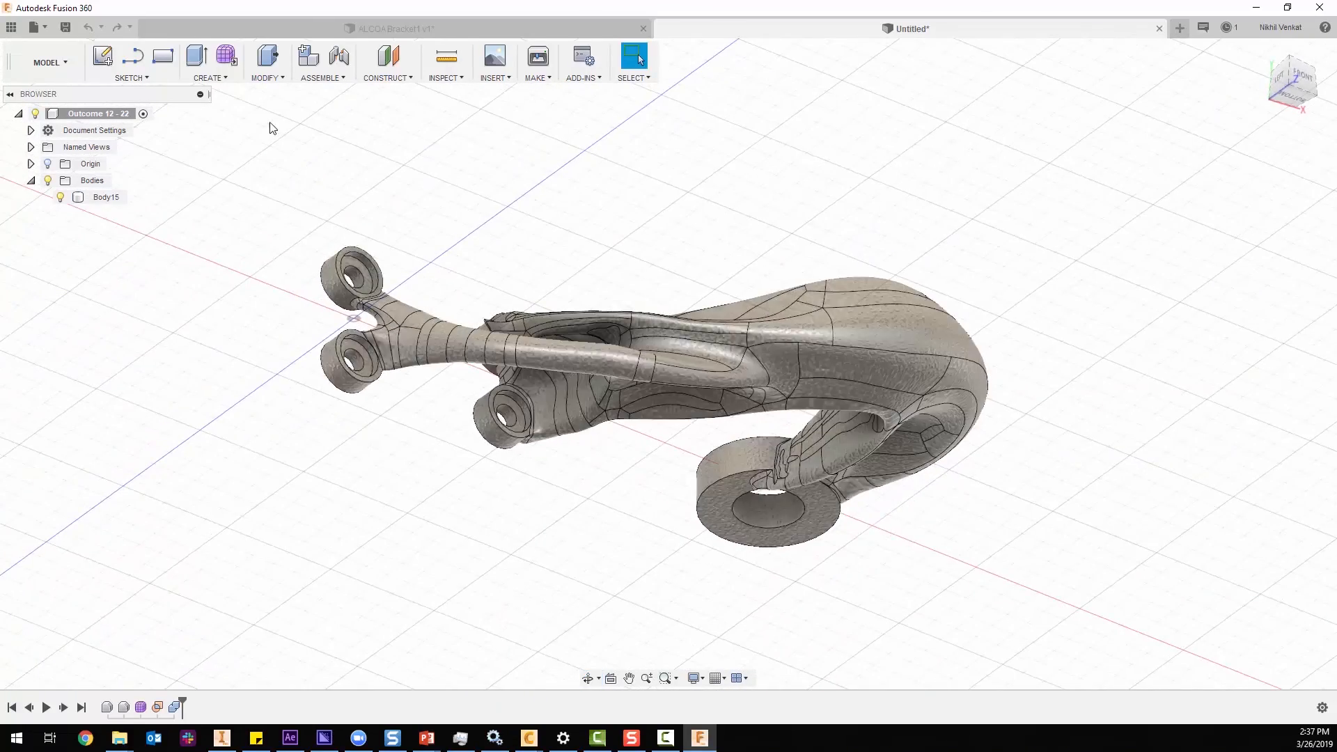
pyautogui.click(210, 77)
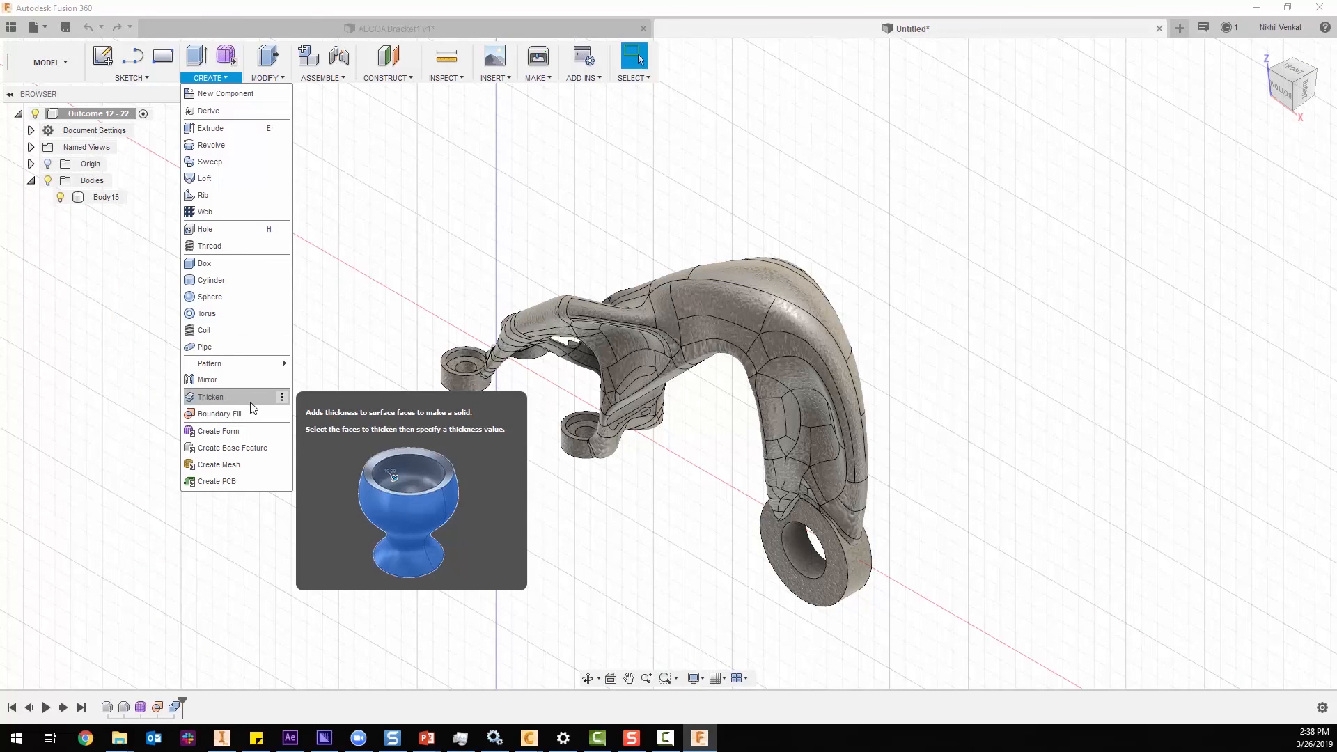
pyautogui.click(393, 313)
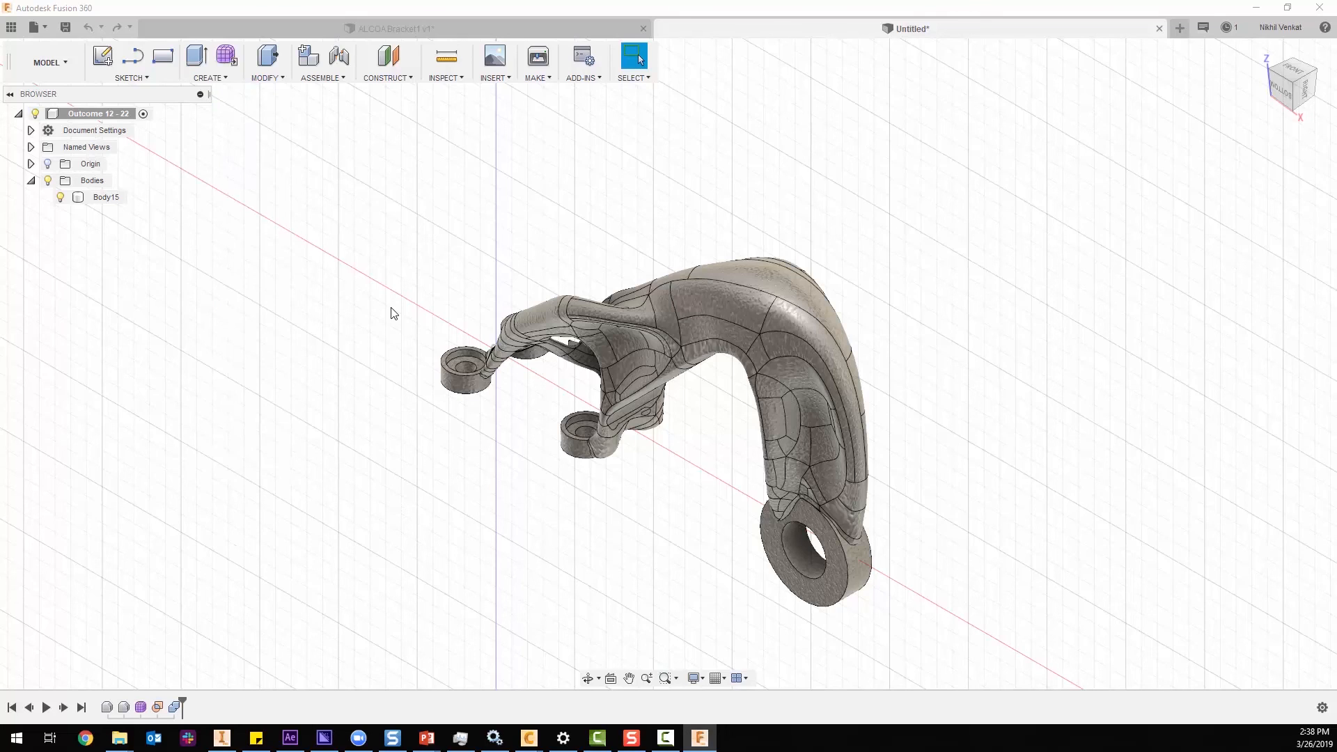